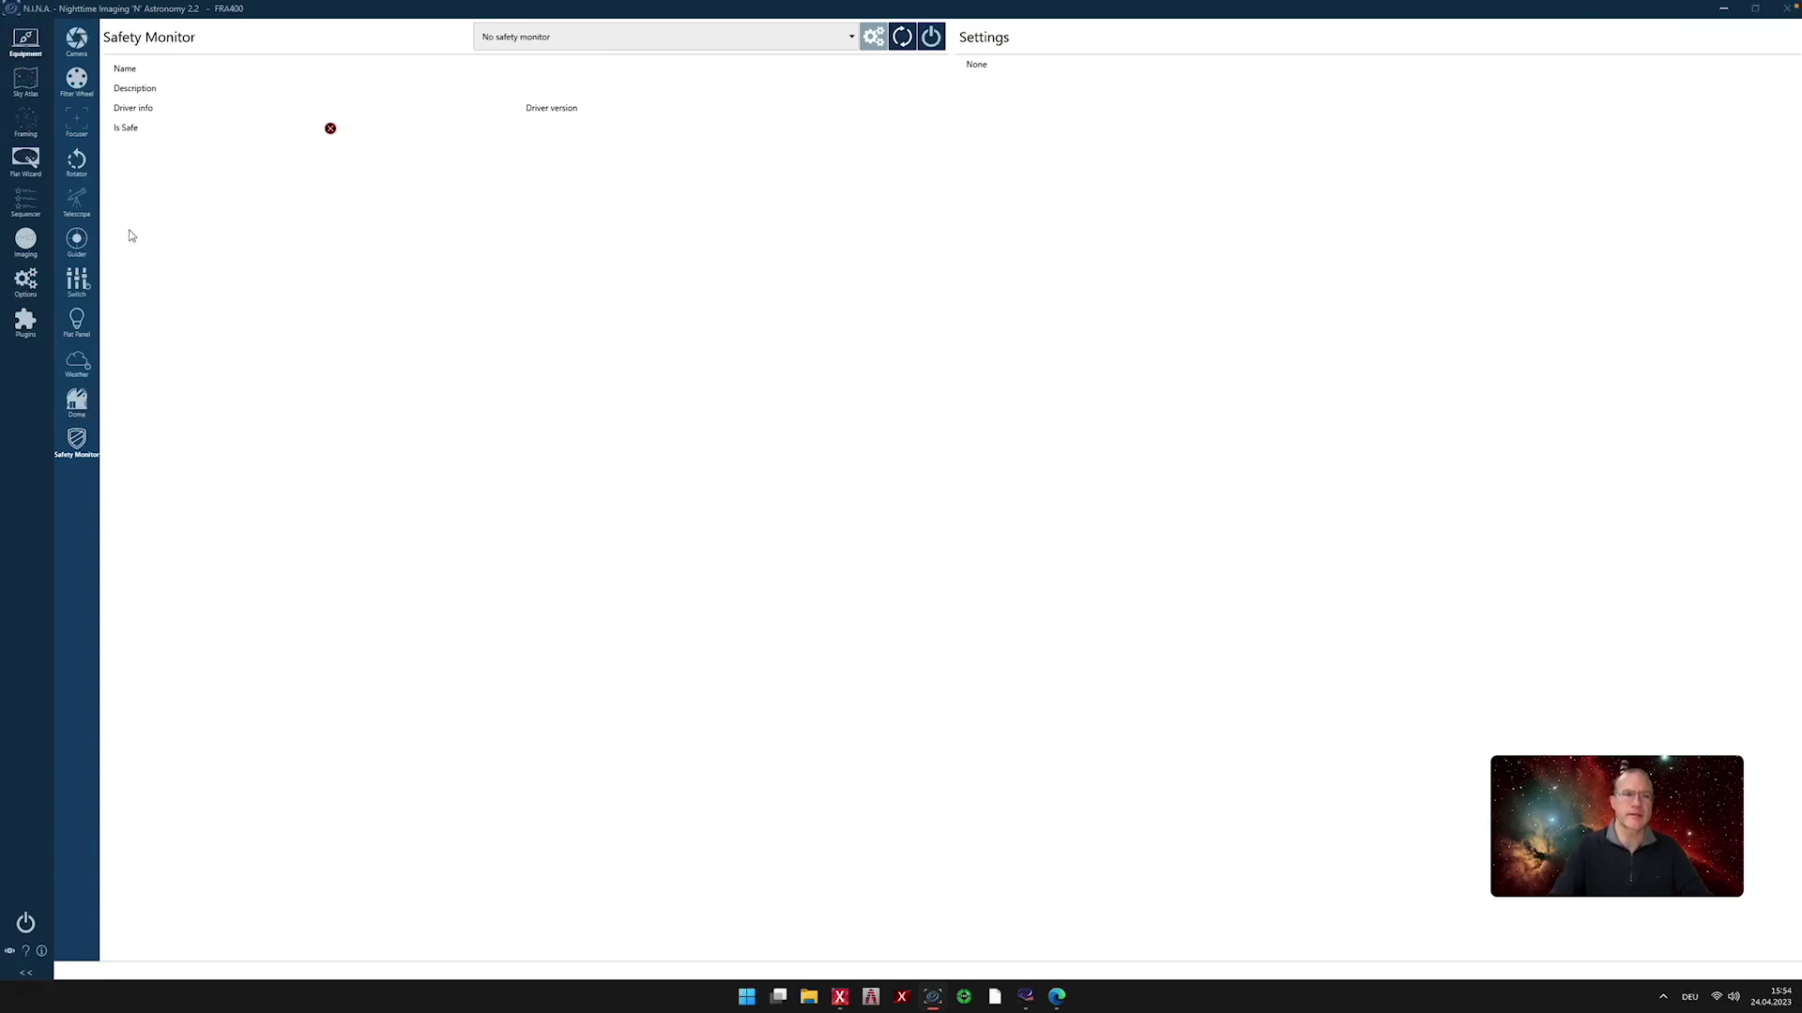
Search the Sky Atlas for M45 (the Pleiades) and load it into the Framing Assistant
left_click(24, 84)
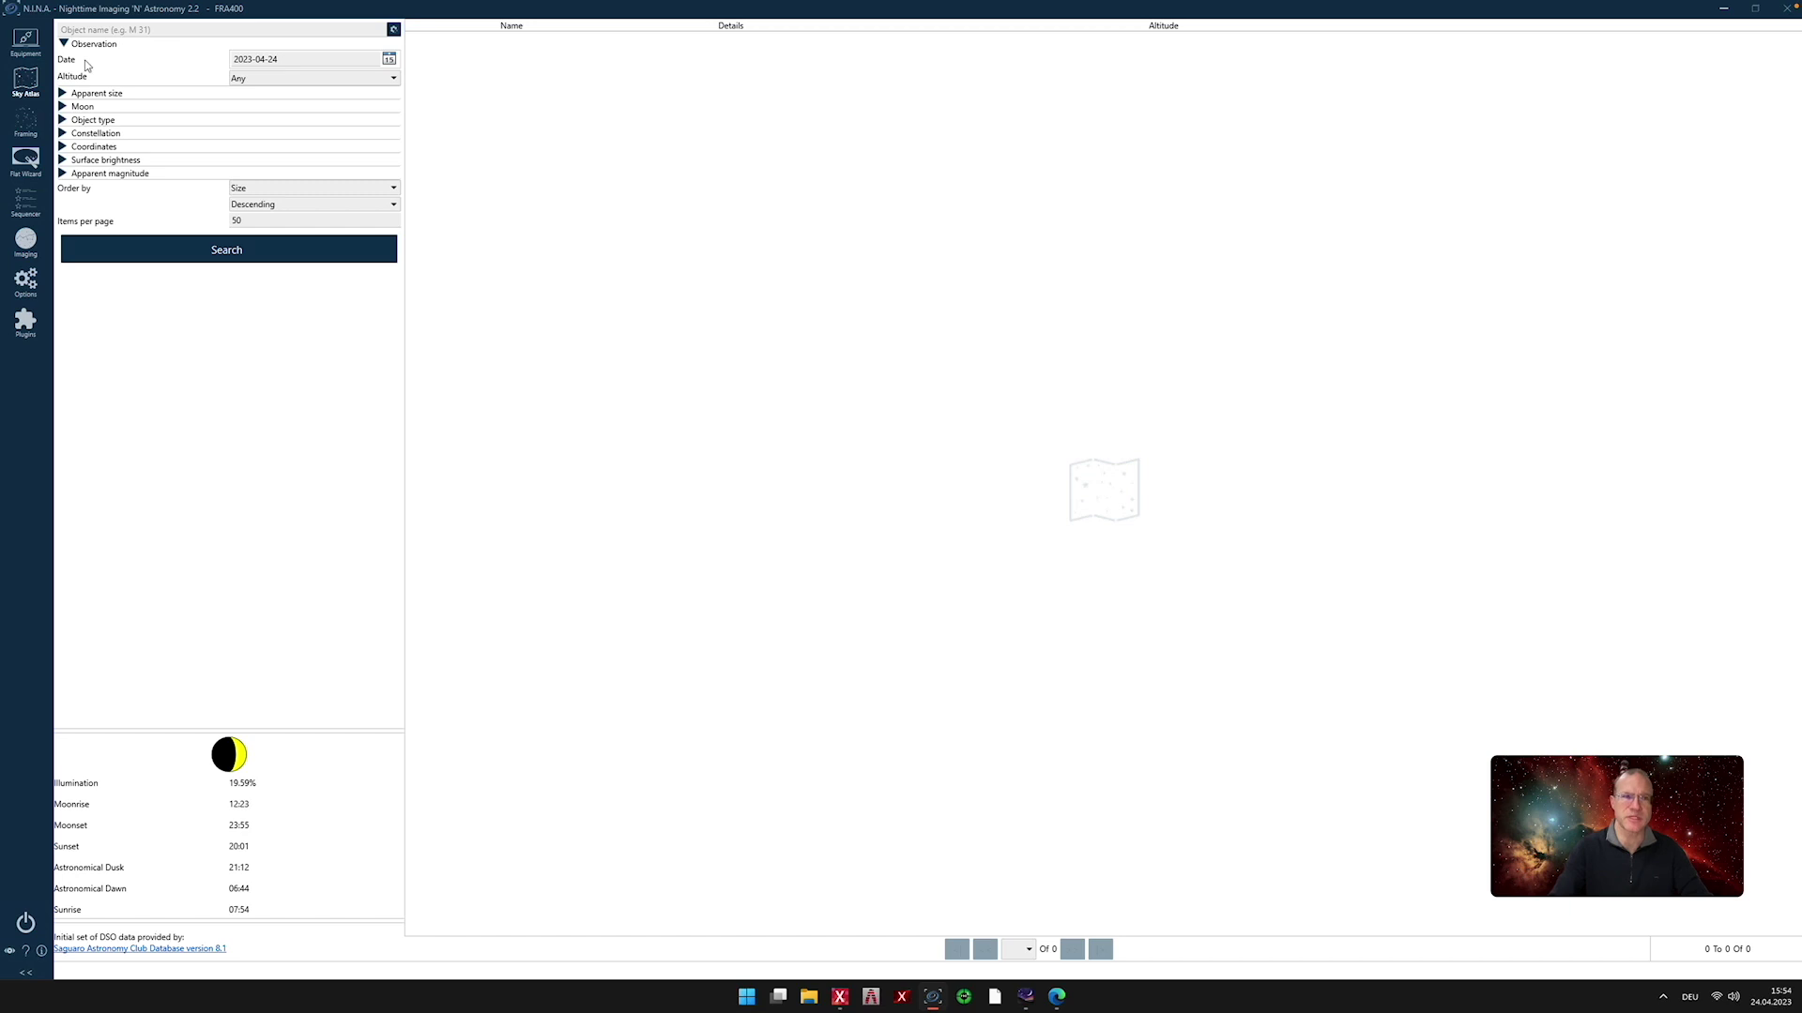
left_click(105, 29)
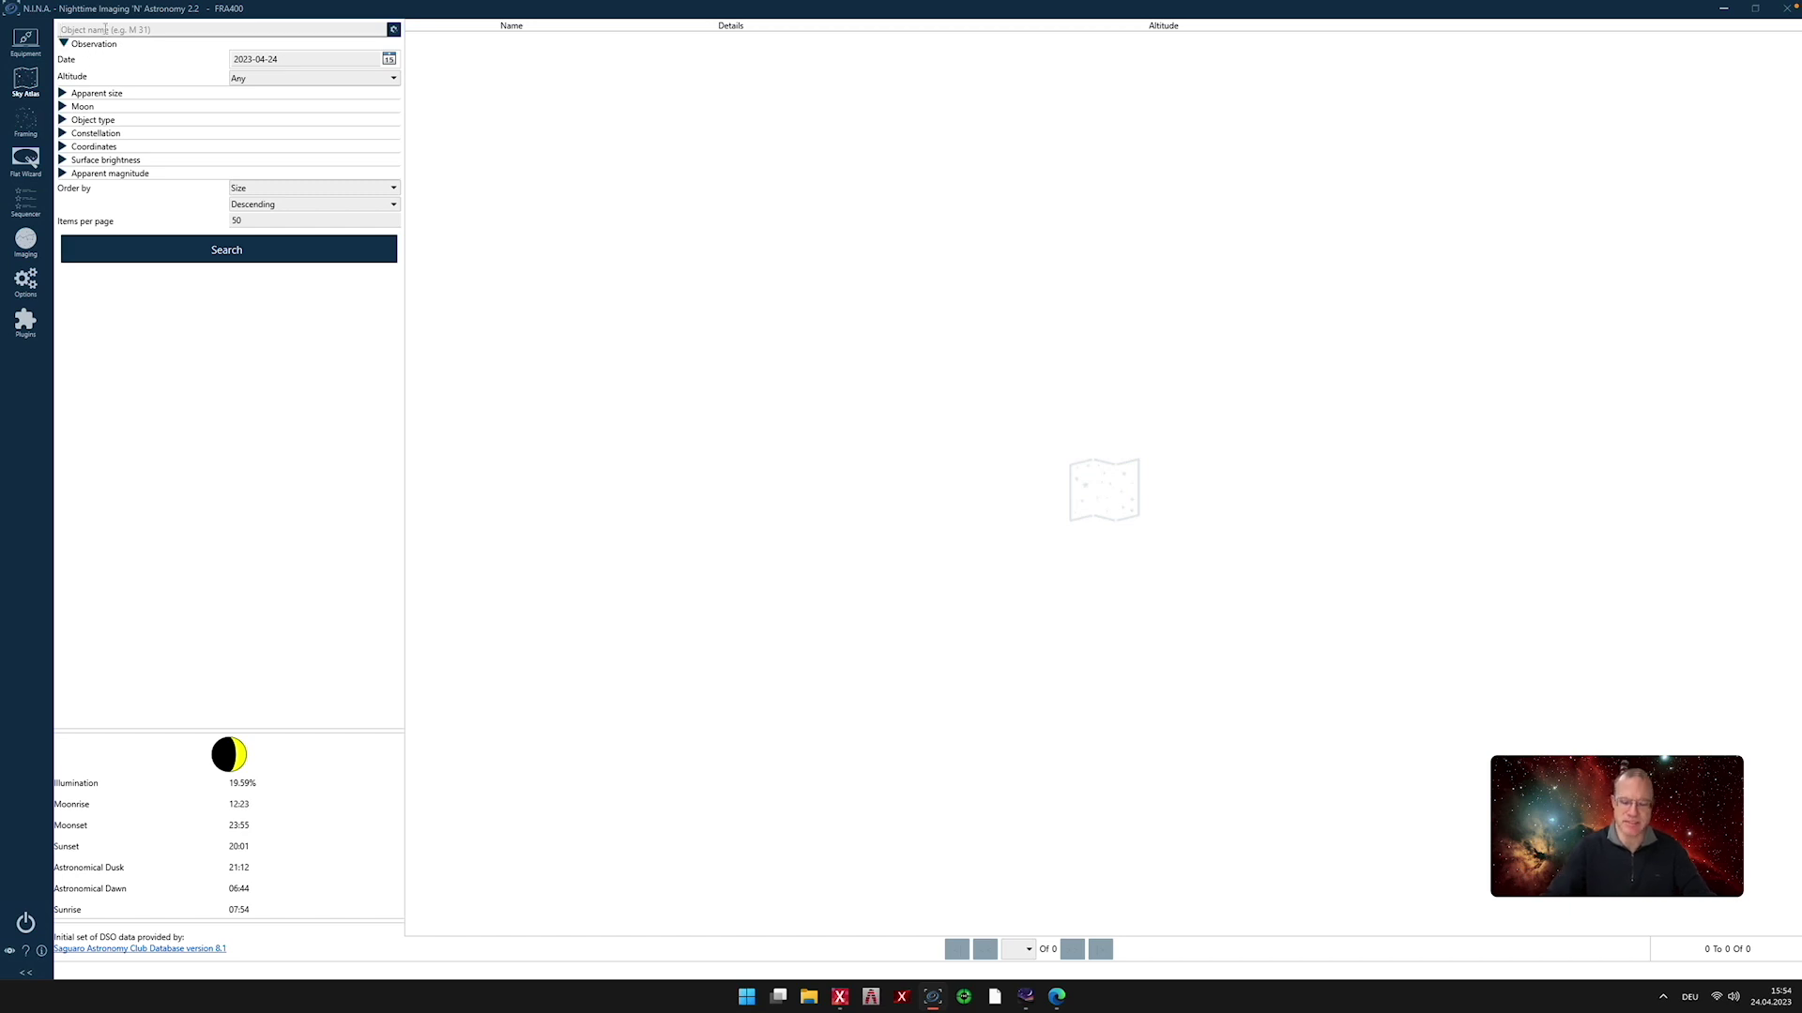
type("M45")
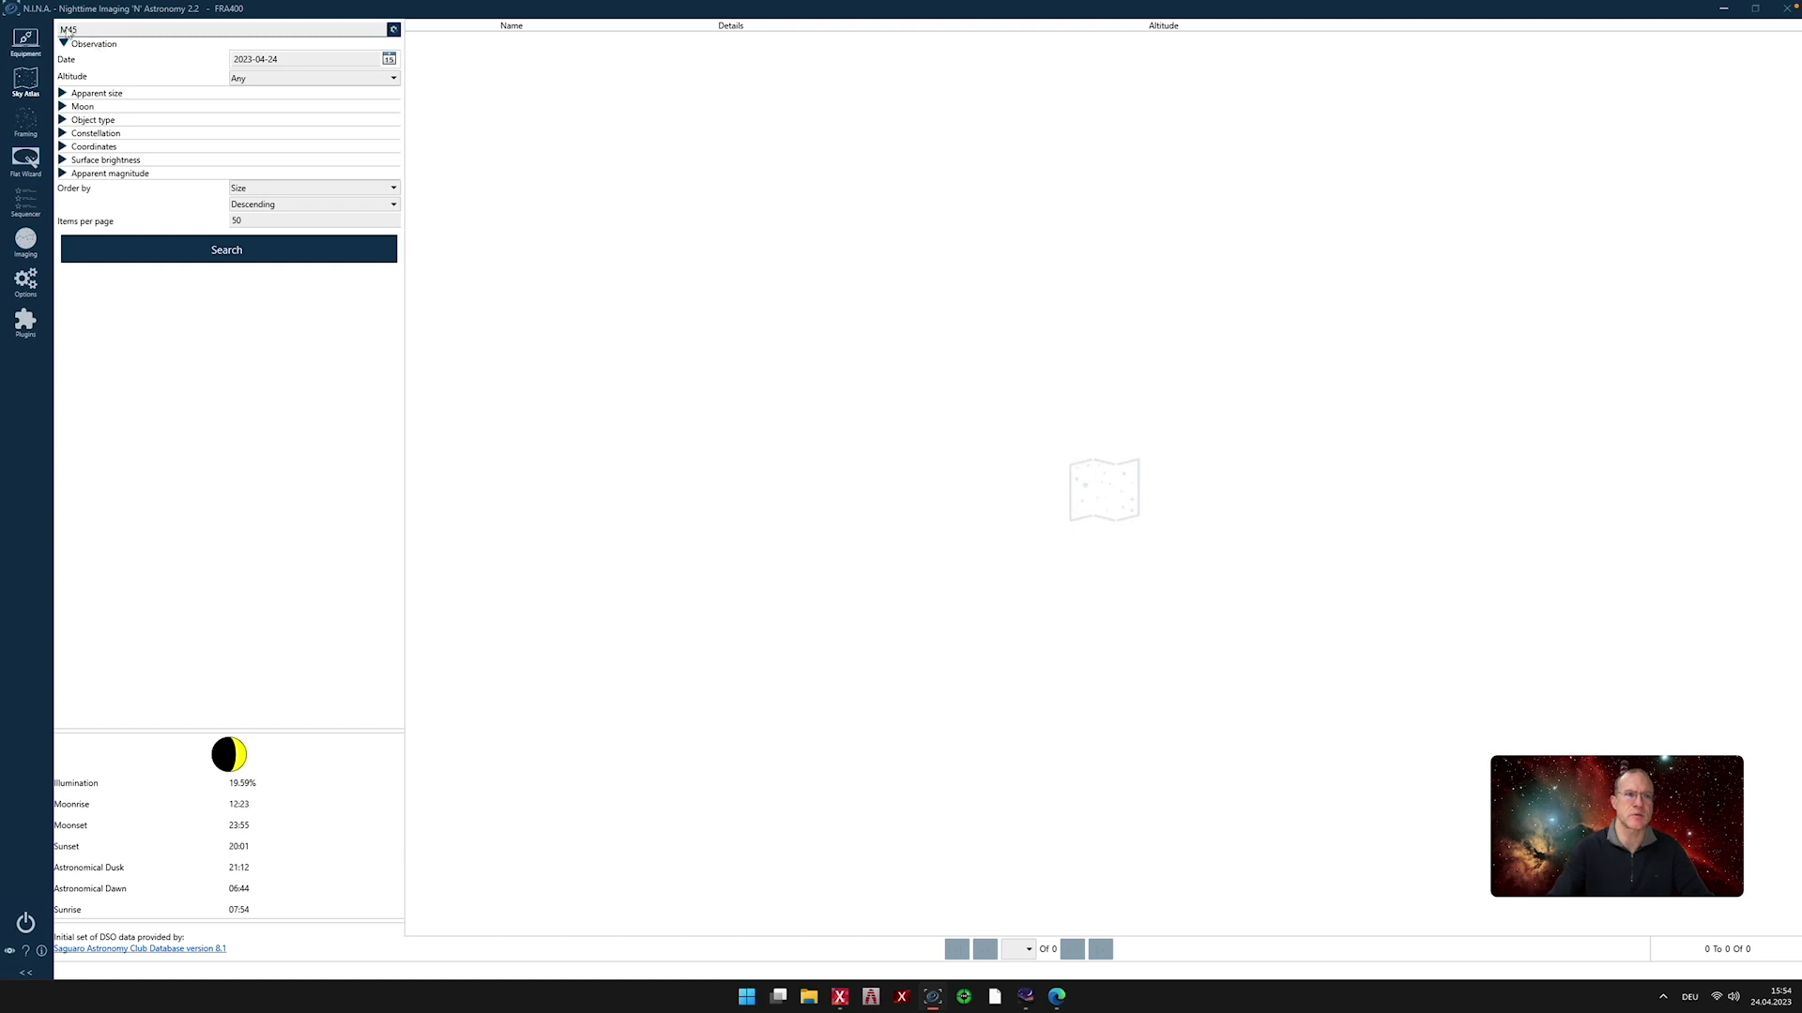
left_click(244, 249)
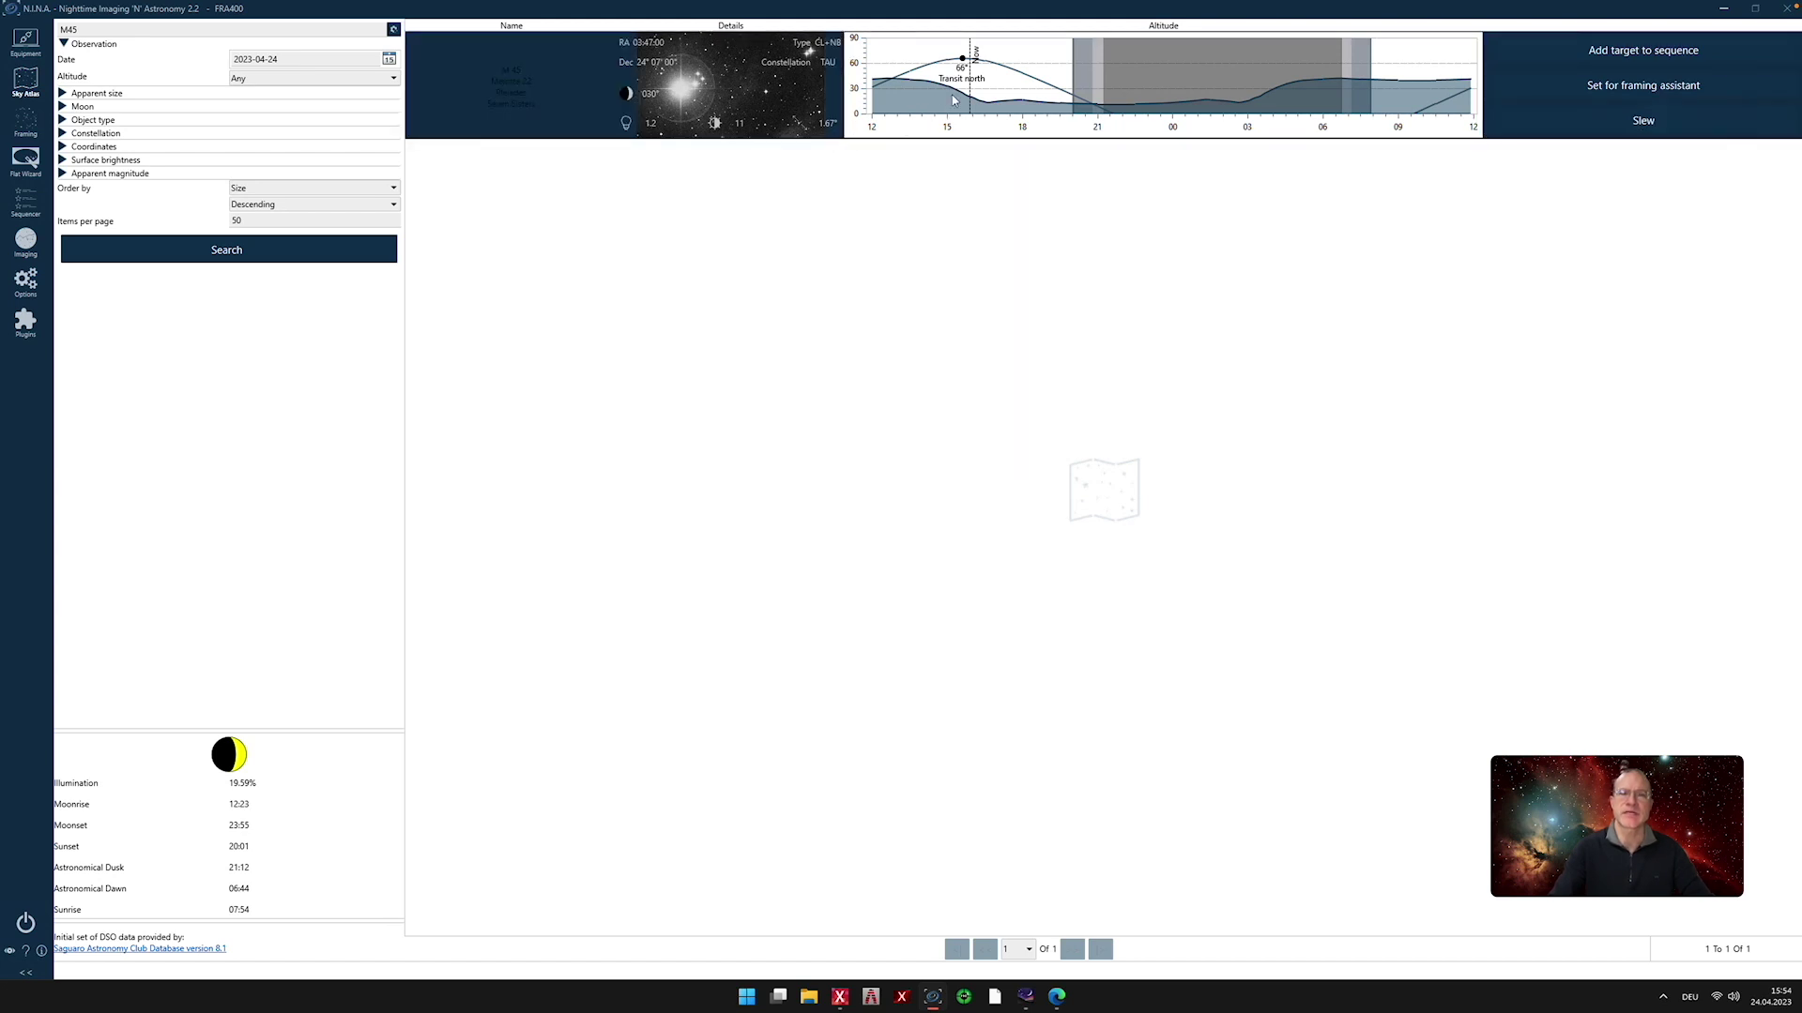
left_click_drag(1445, 44, 1470, 43)
left_click_drag(1470, 43, 1470, 42)
left_click(1593, 86)
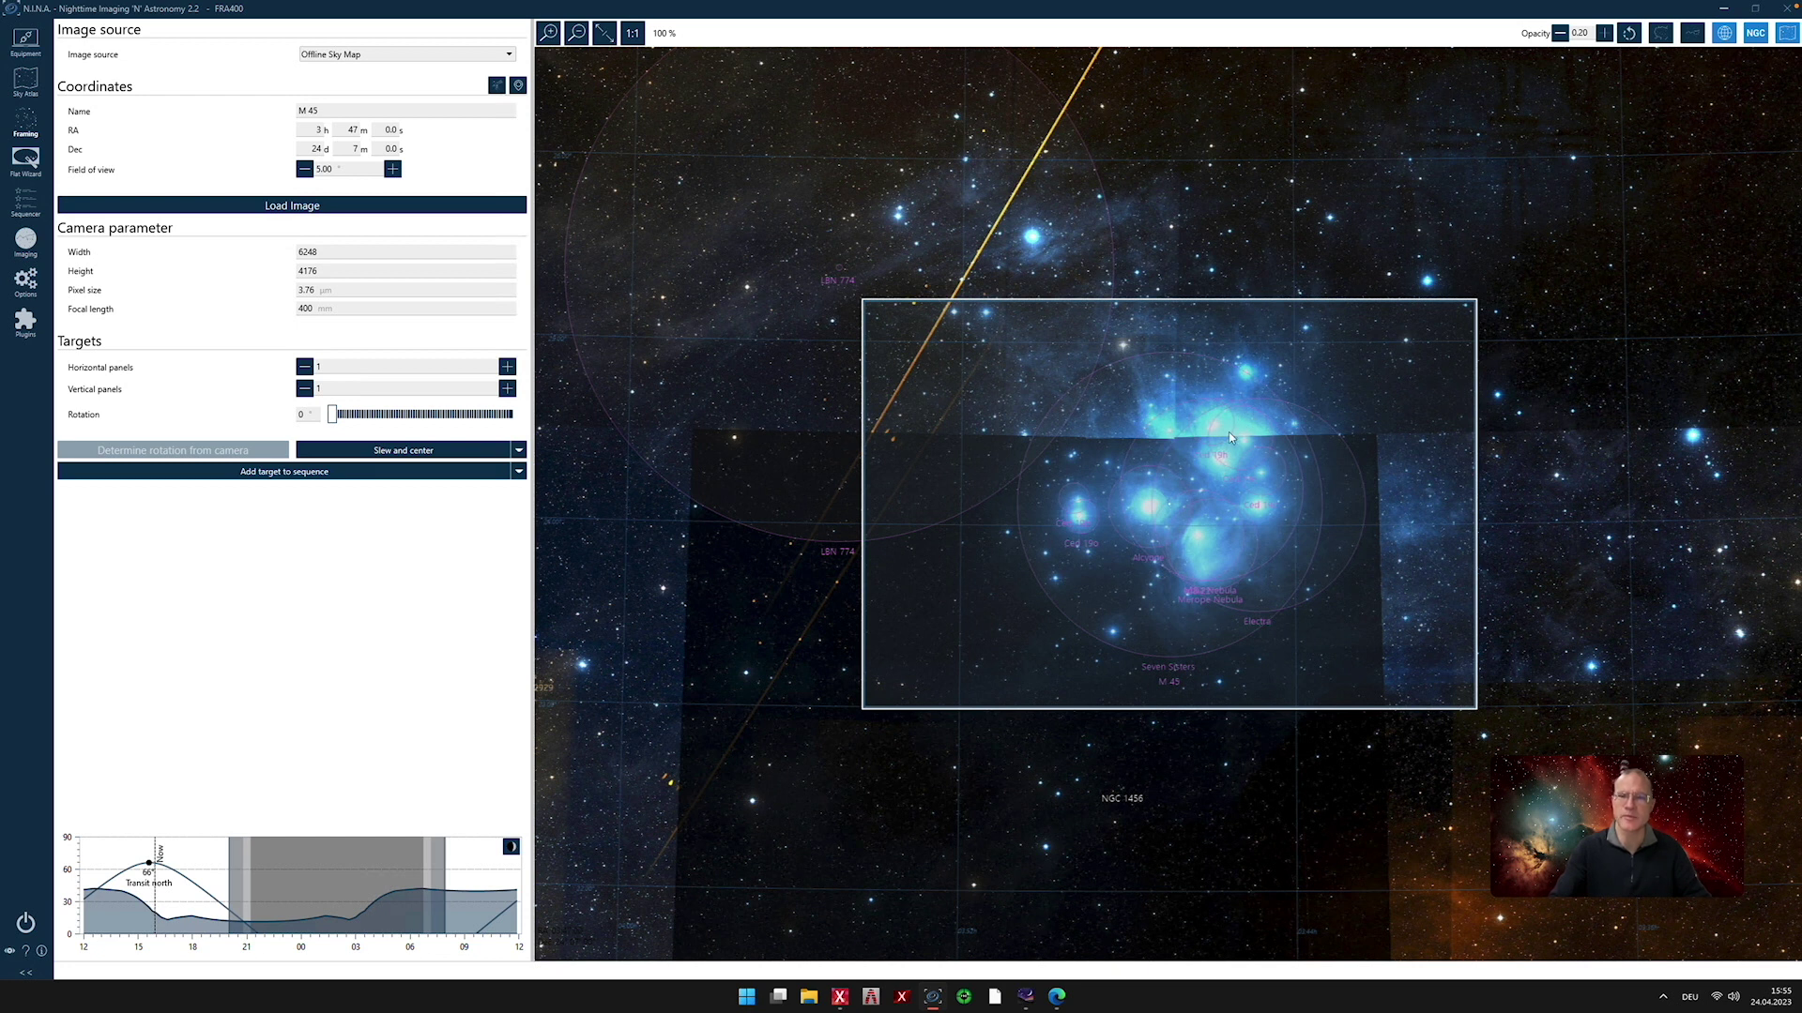
Shift the M45 frame slightly and add it to the saved target list
left_click_drag(1230, 431, 1201, 447)
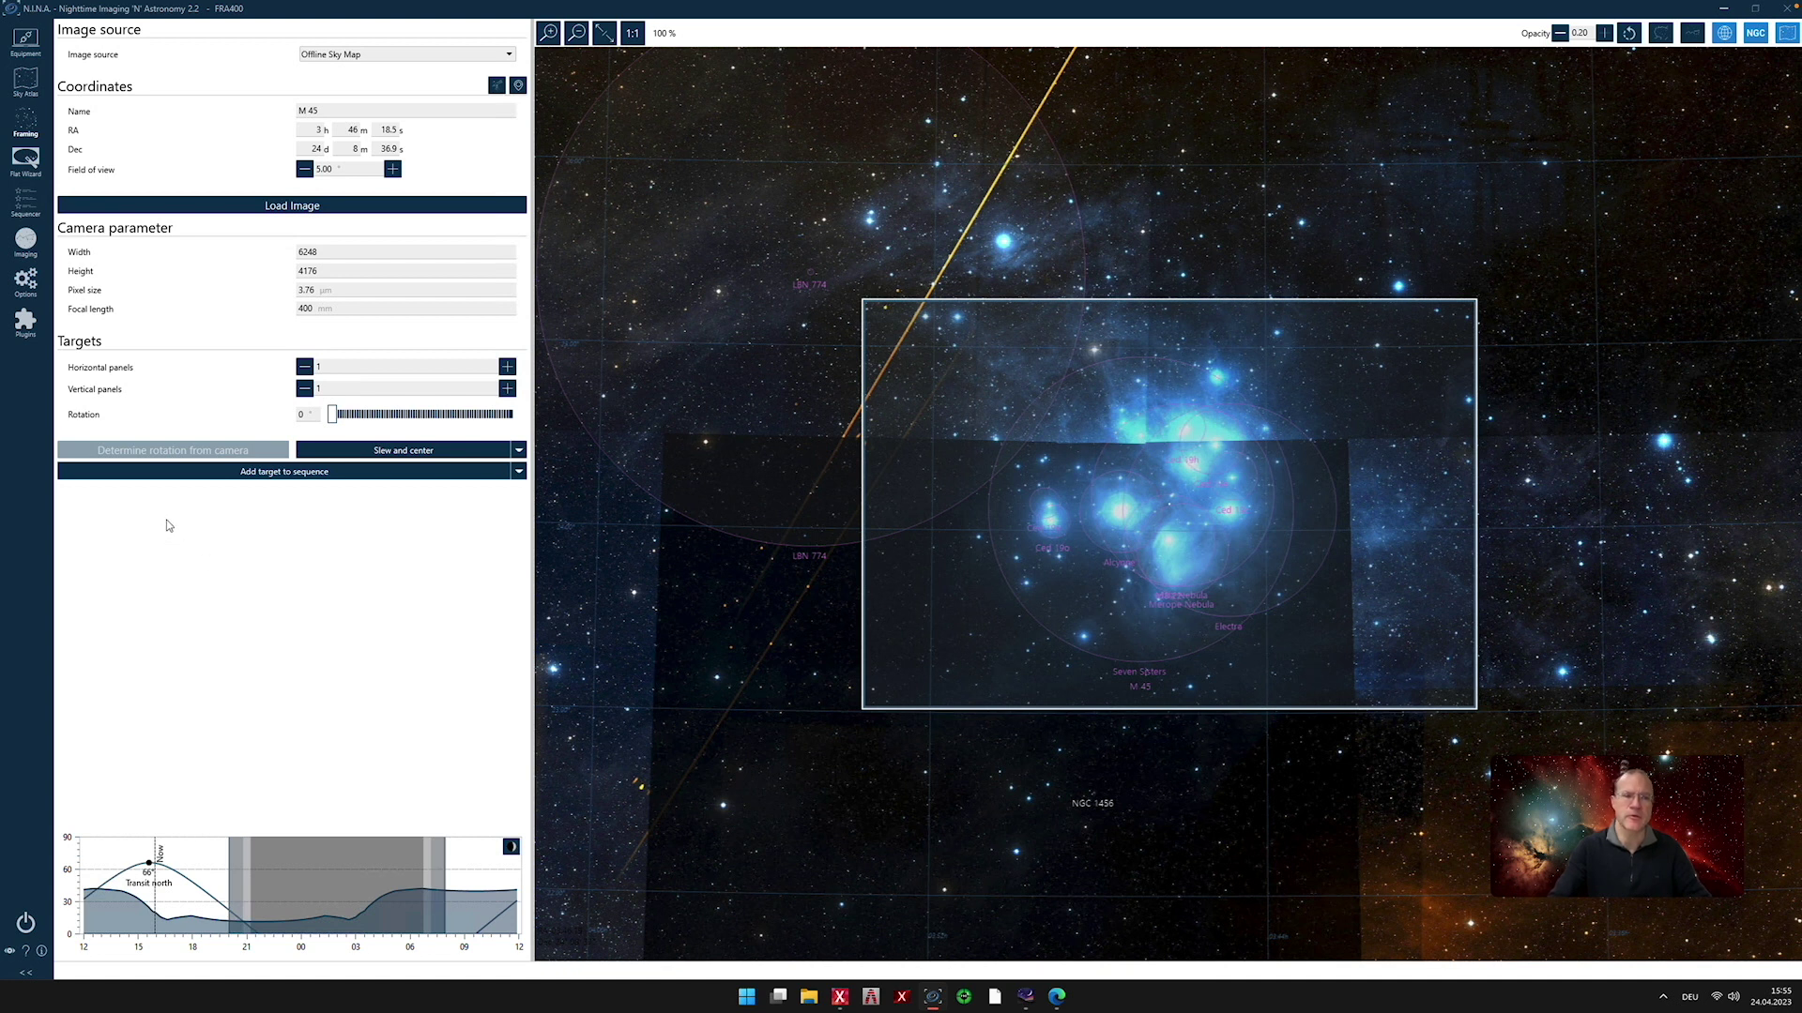
left_click(284, 475)
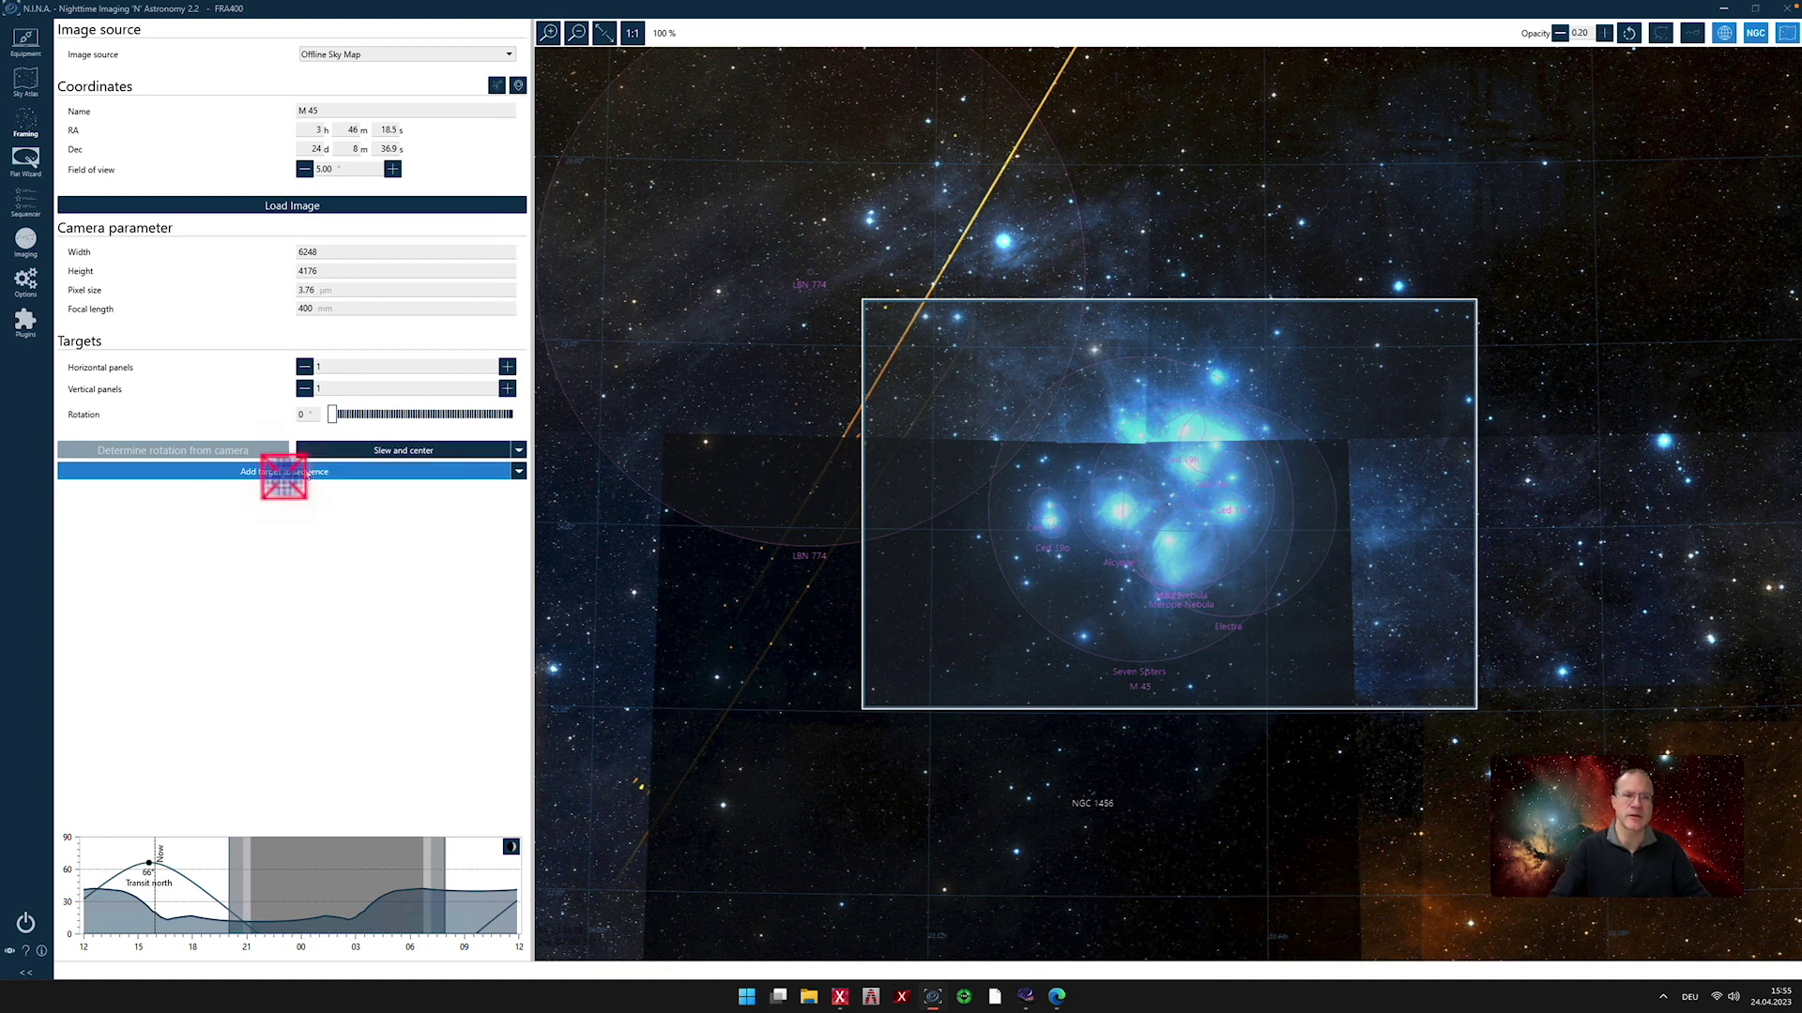
left_click(519, 474)
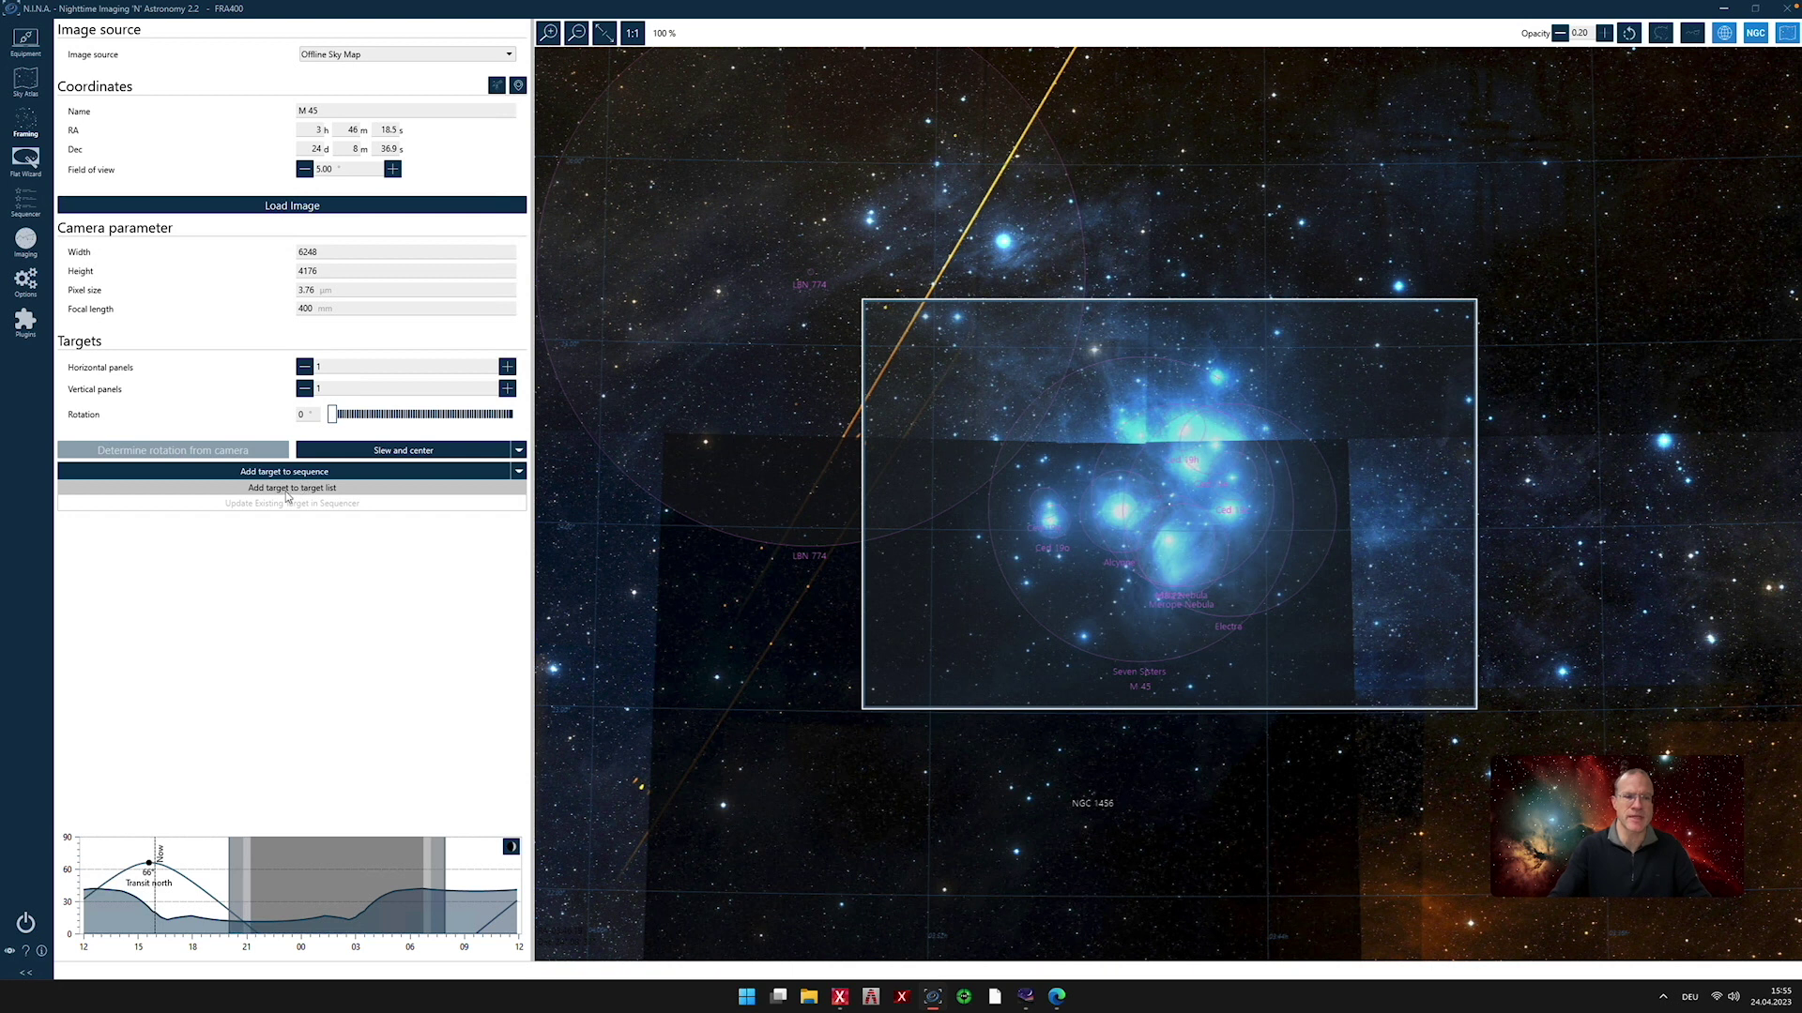
left_click(344, 492)
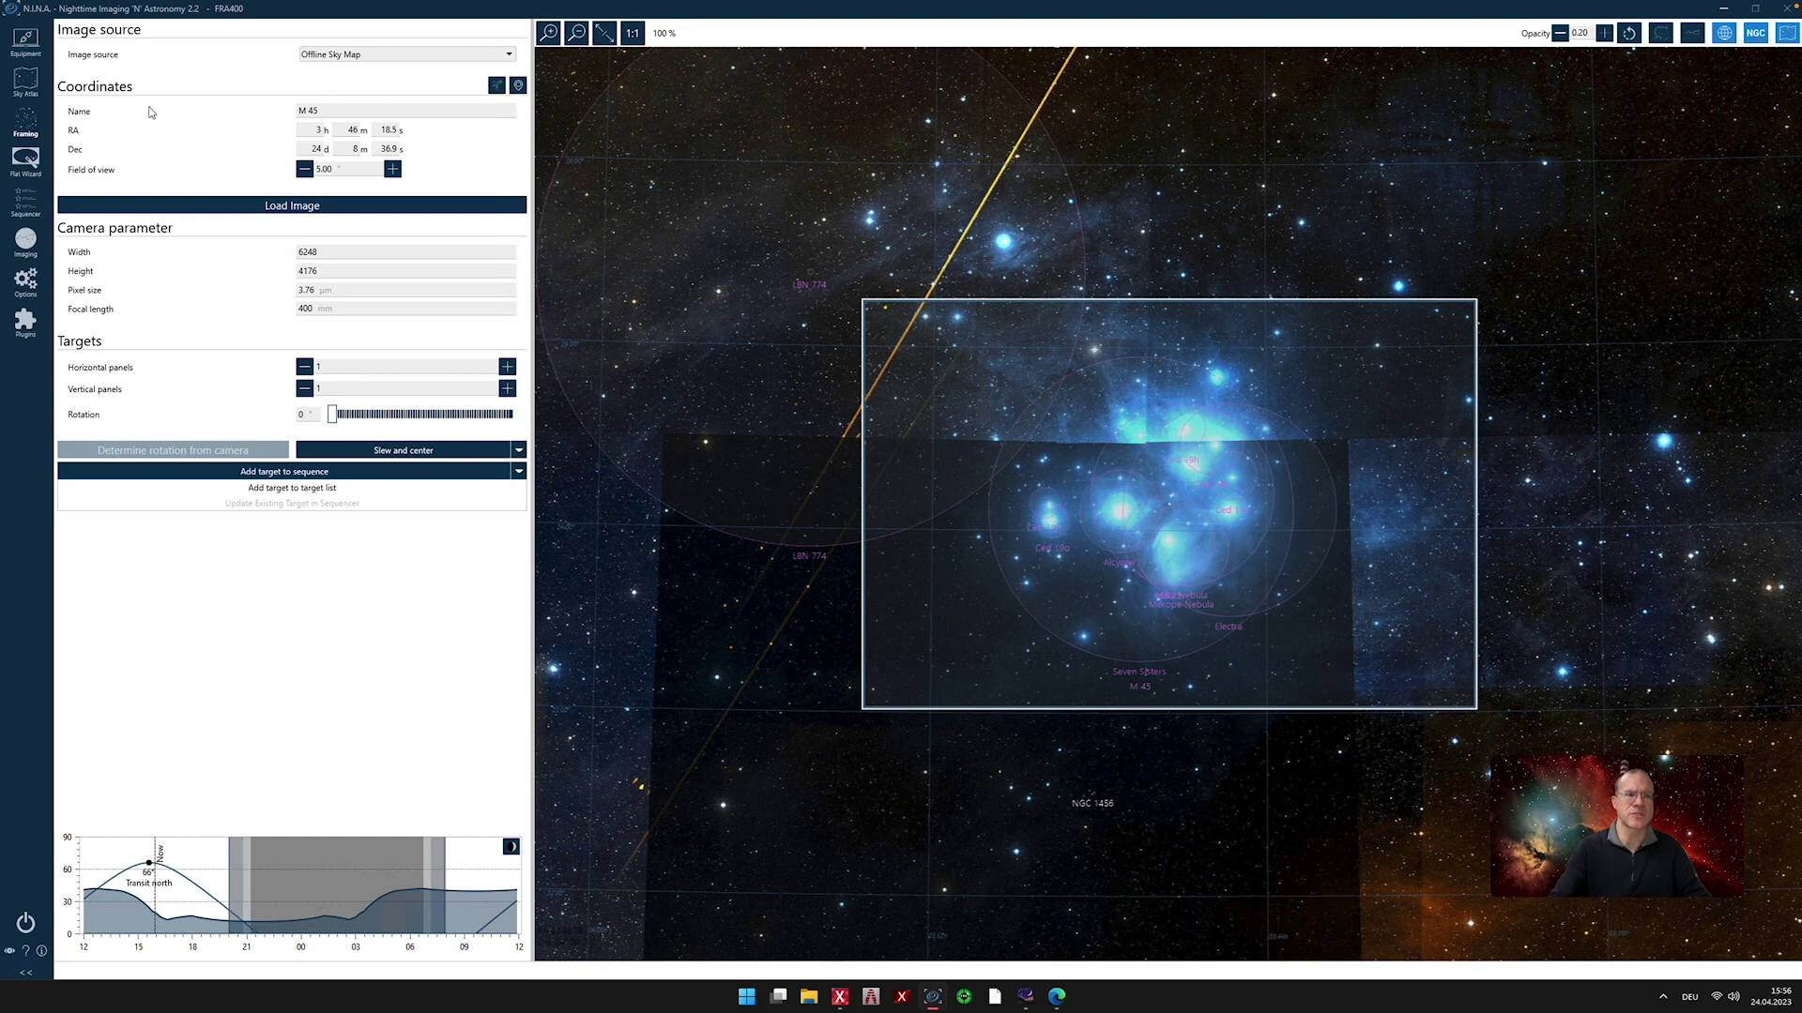
Look up M42 in the Sky Atlas and load it into the Framing Assistant
left_click(25, 83)
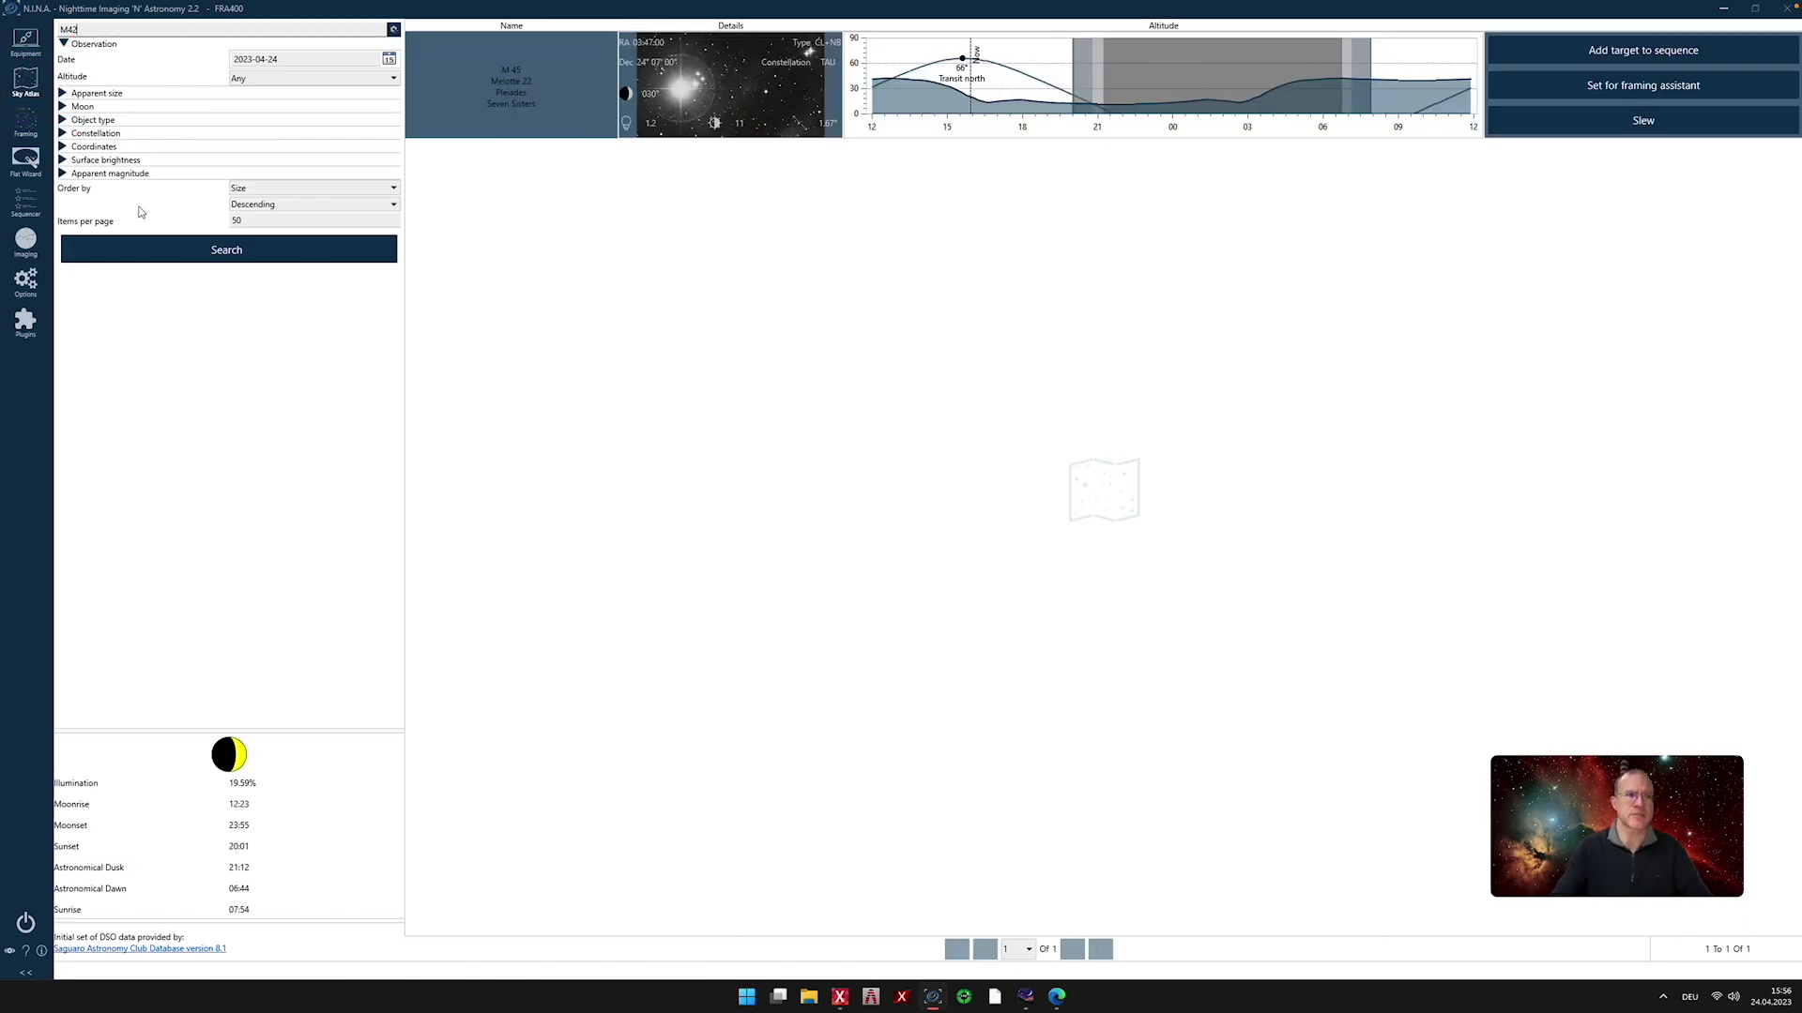
left_click(174, 248)
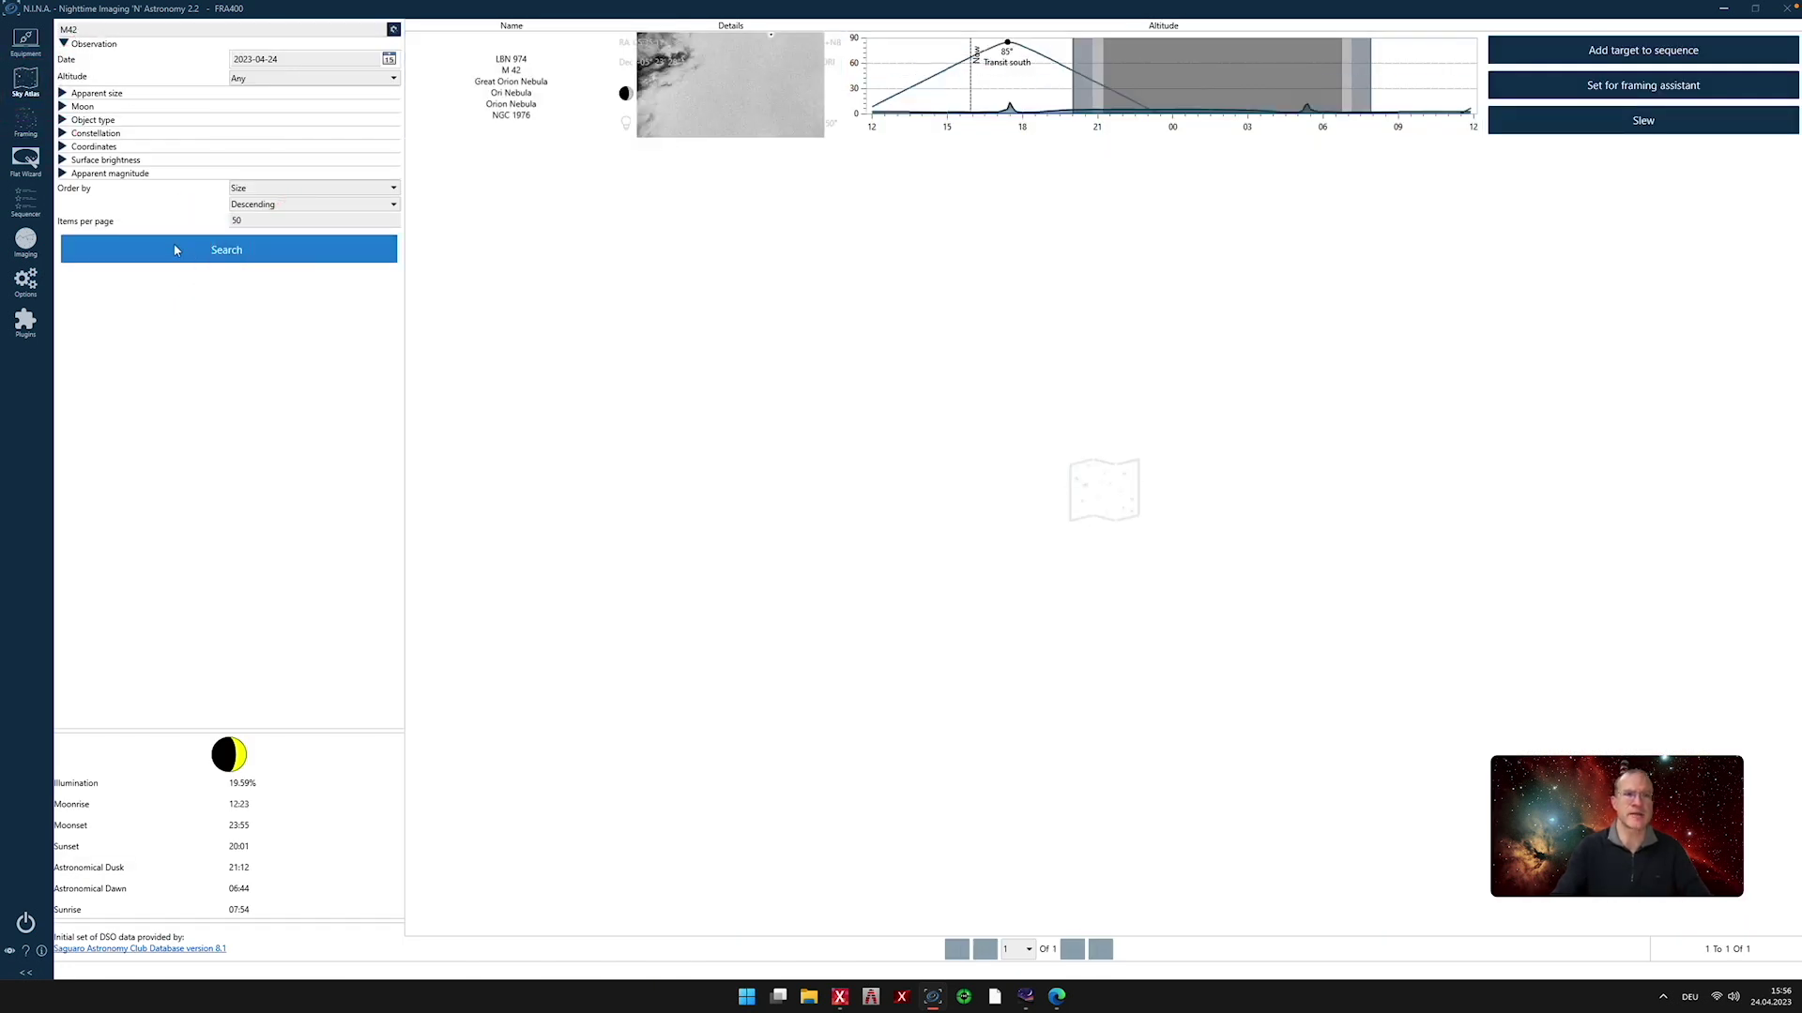
left_click(1638, 85)
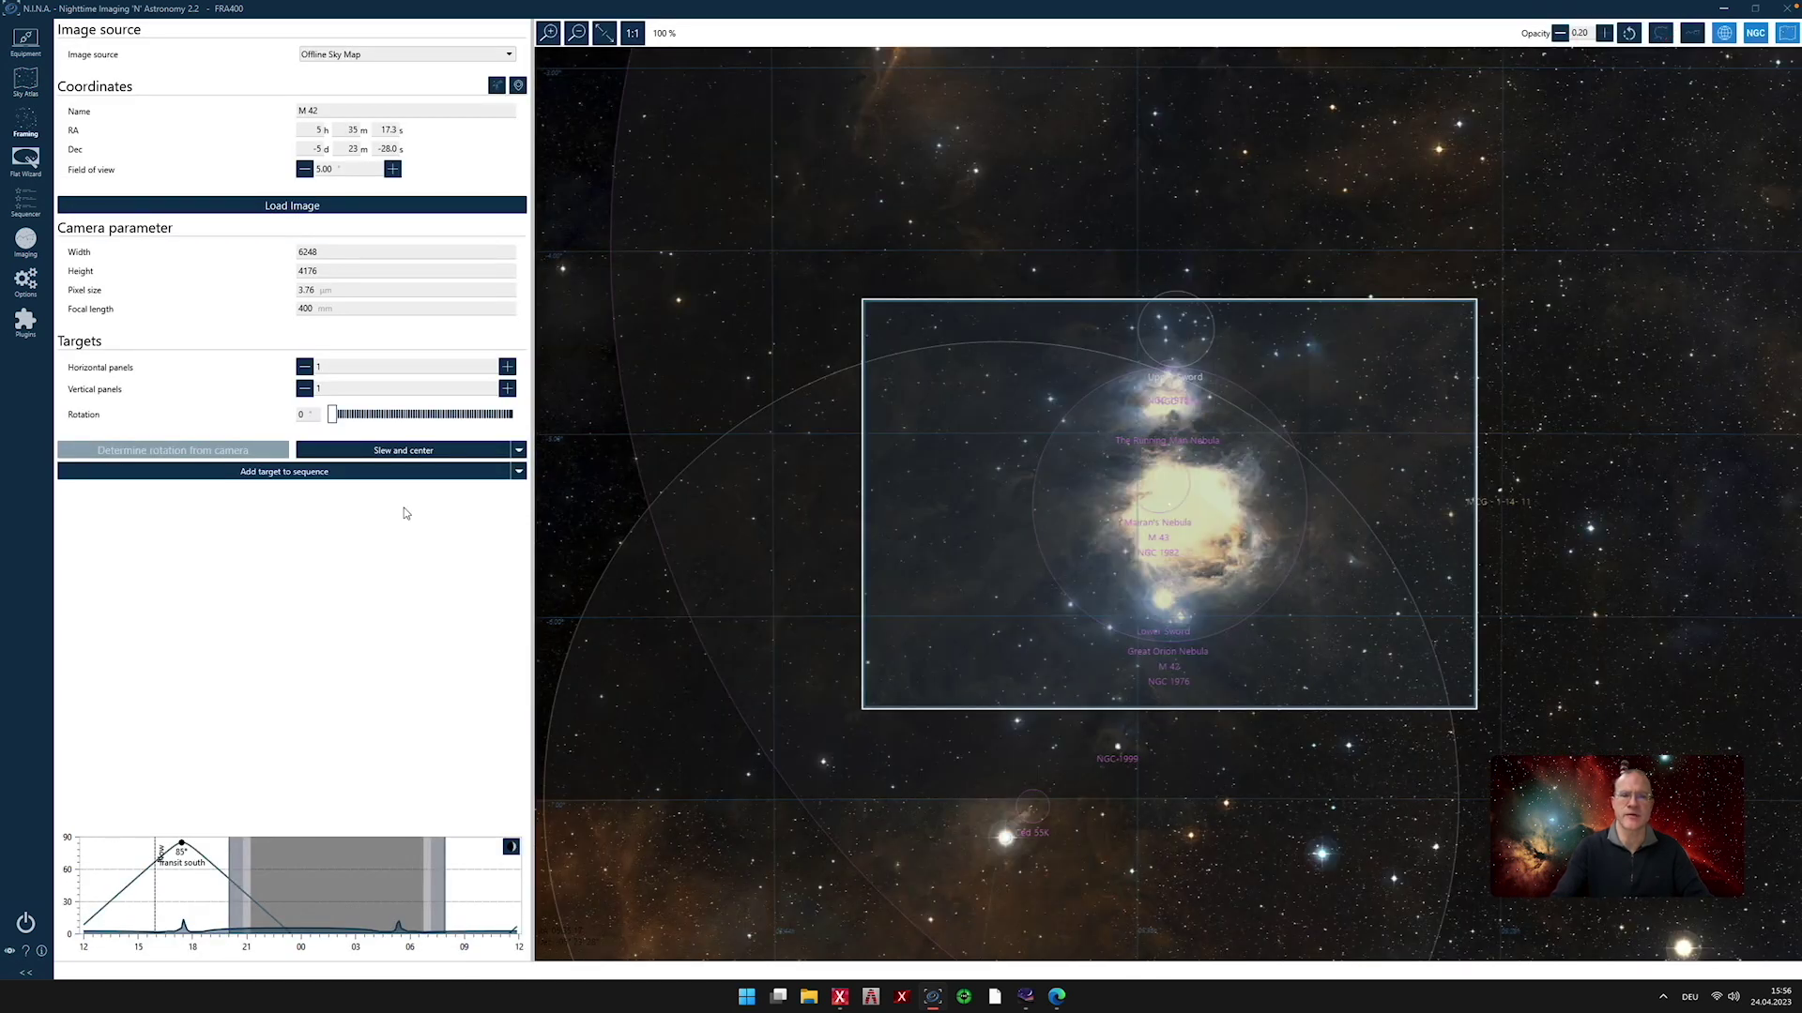
Rotate the M42 frame to 90°, nudge it north, and save it with the Default_No_Plugin template
left_click_drag(334, 413, 381, 423)
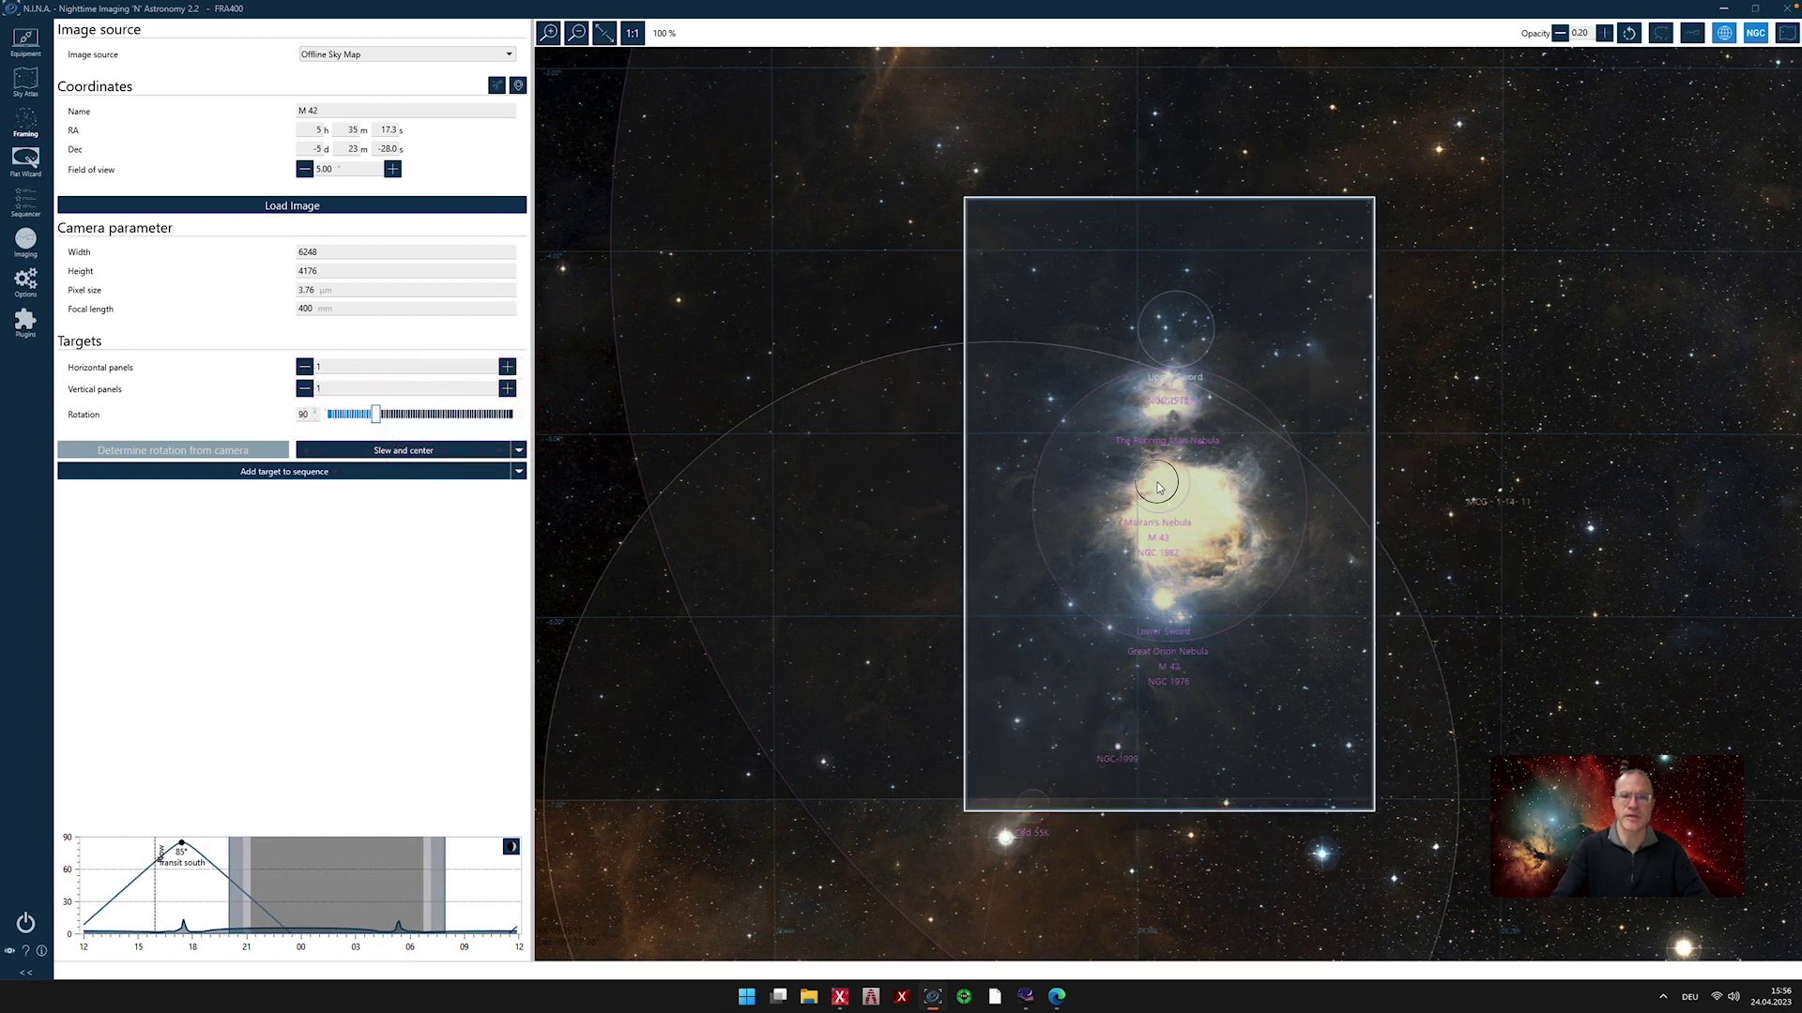
left_click_drag(1157, 487, 1163, 504)
left_click(519, 471)
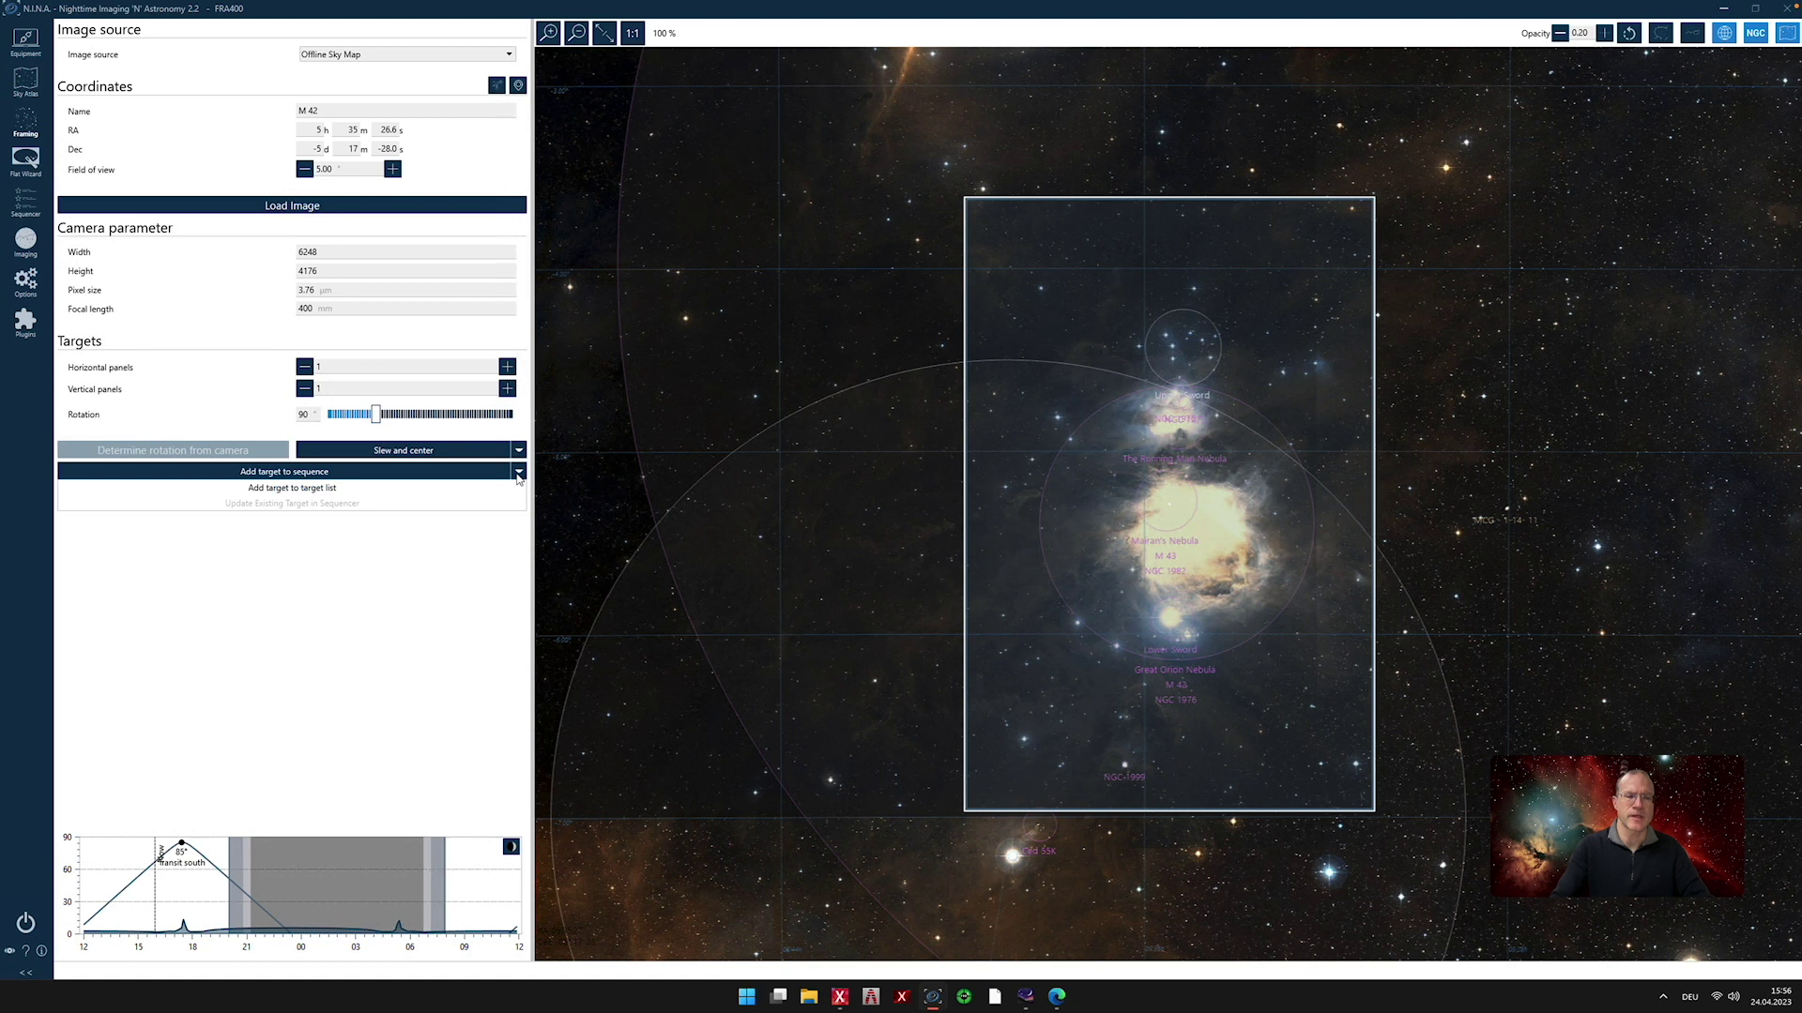
left_click(322, 490)
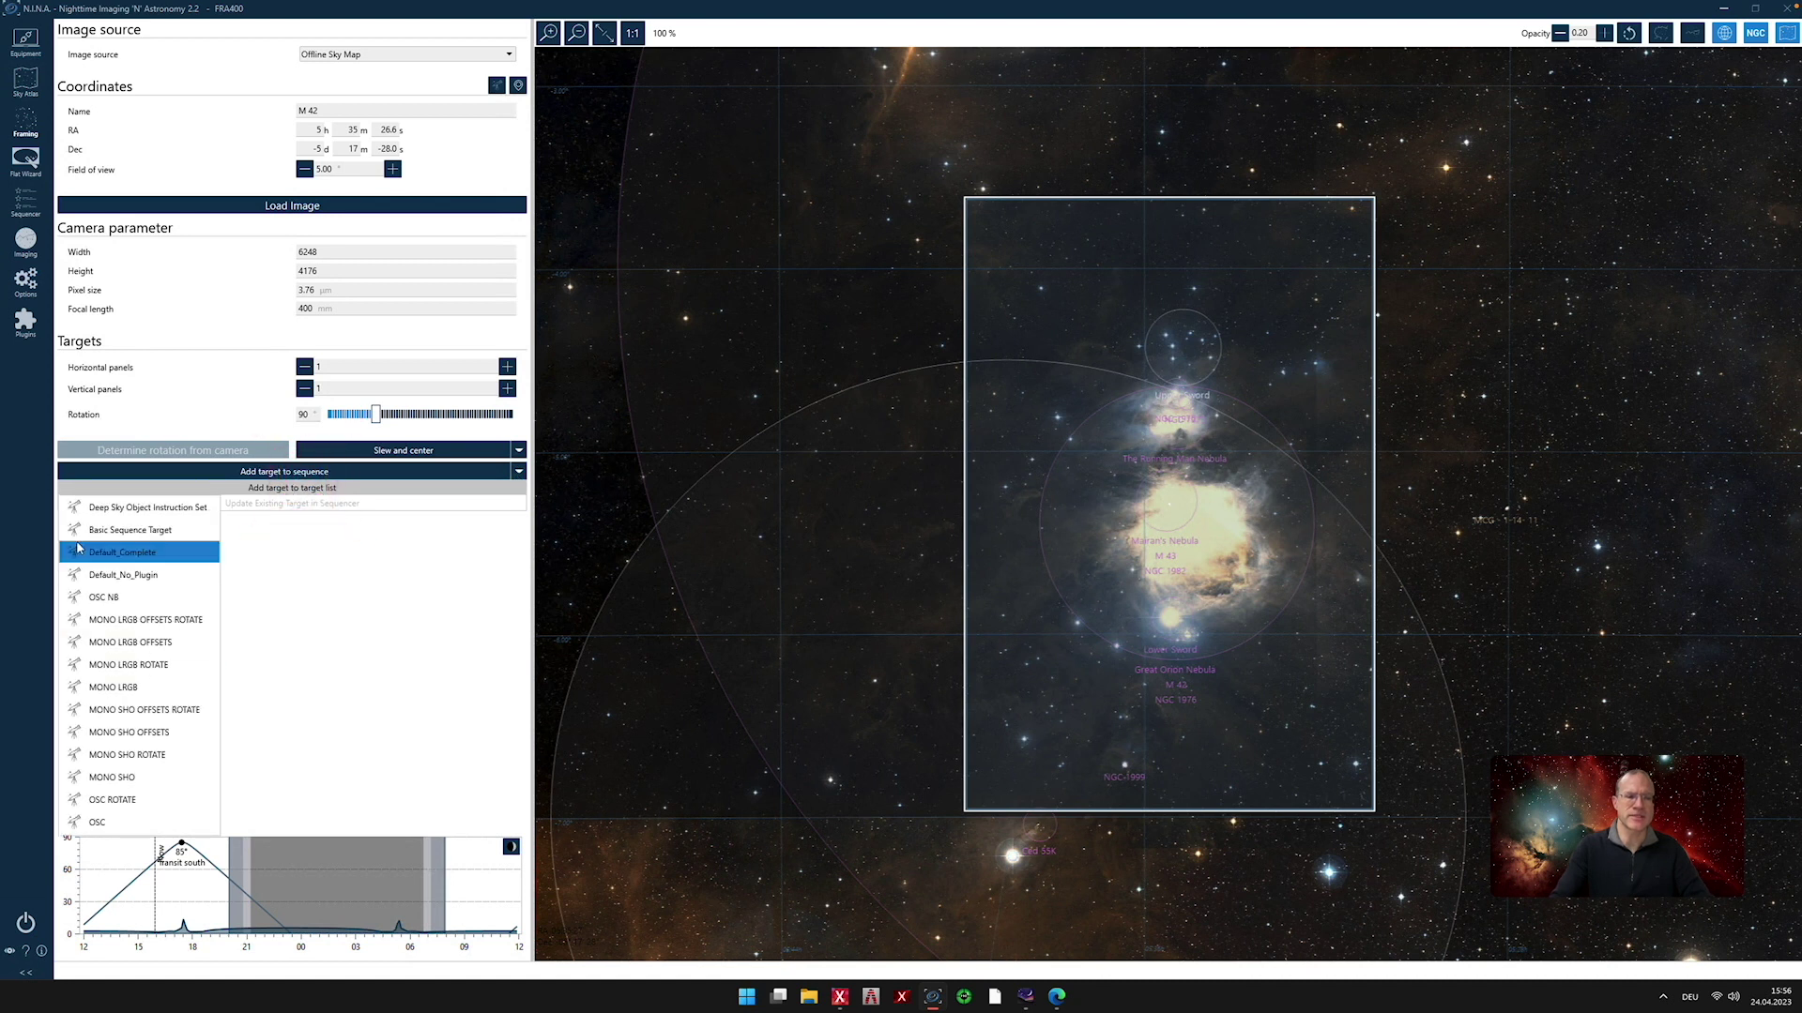
left_click(109, 577)
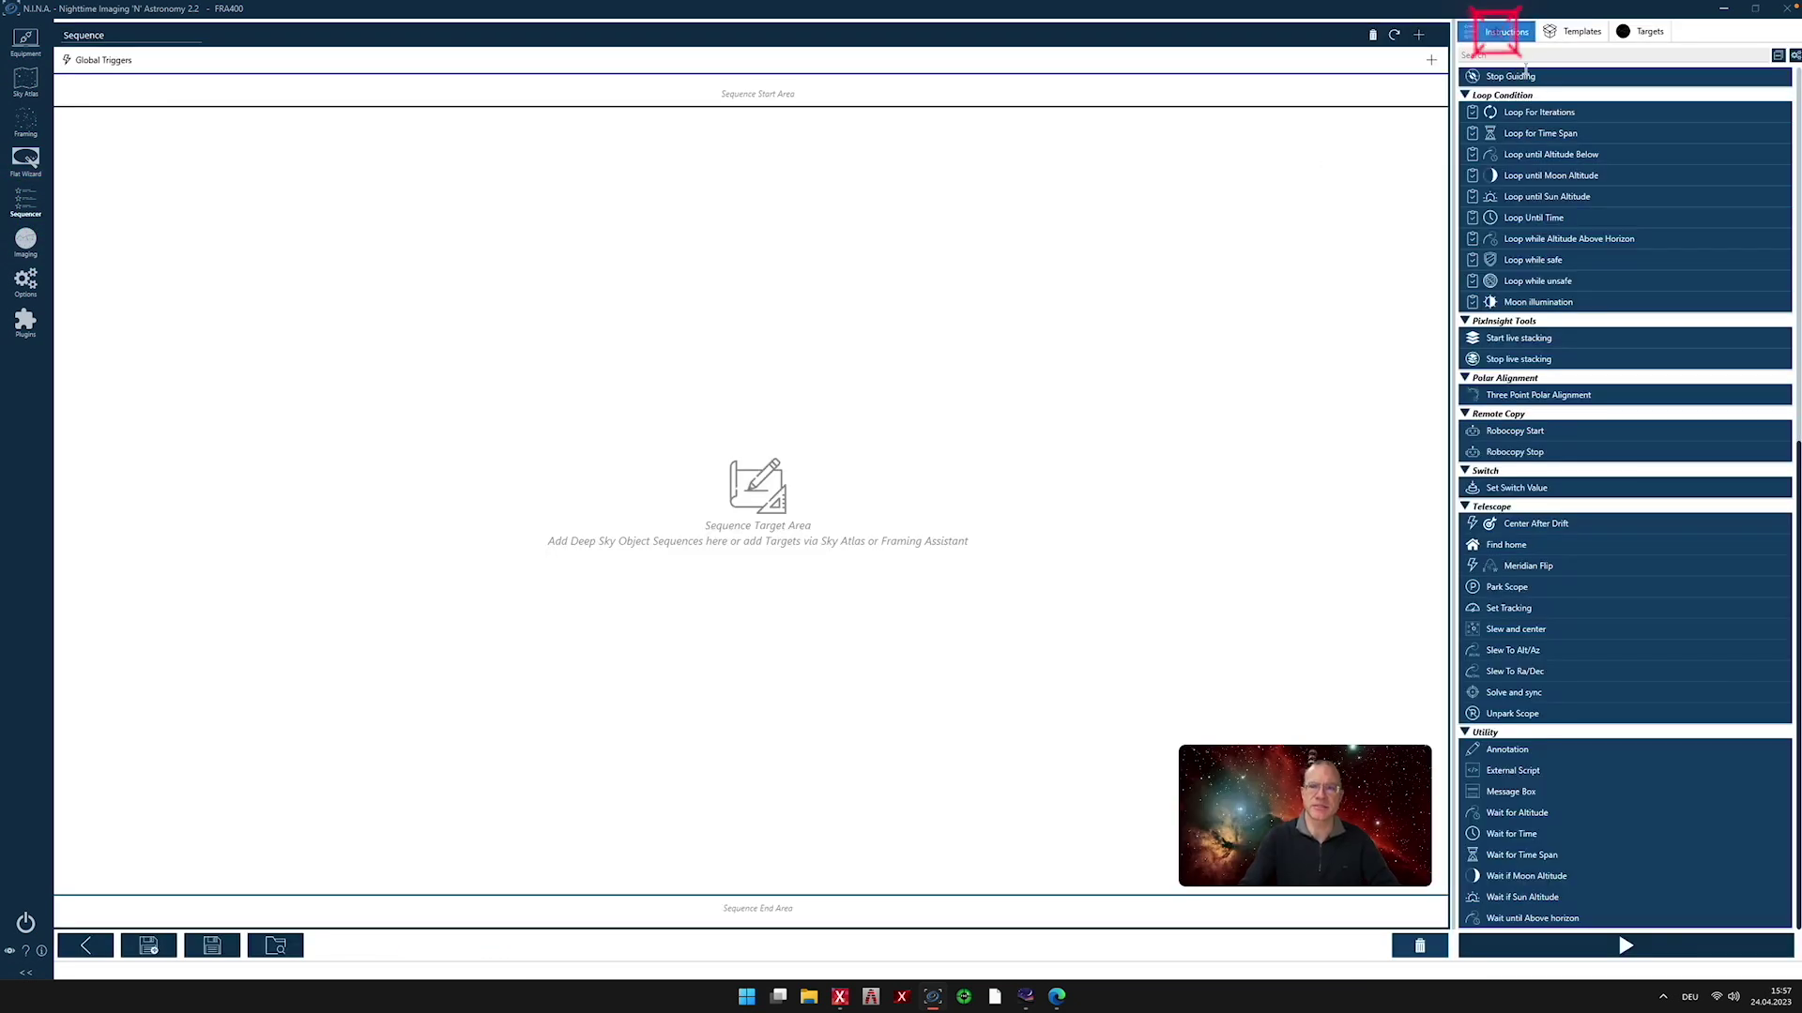
Browse the saved targets M 42, M 45 and Rosetten-Nebel in the Sequencer's side panel
left_click(1567, 37)
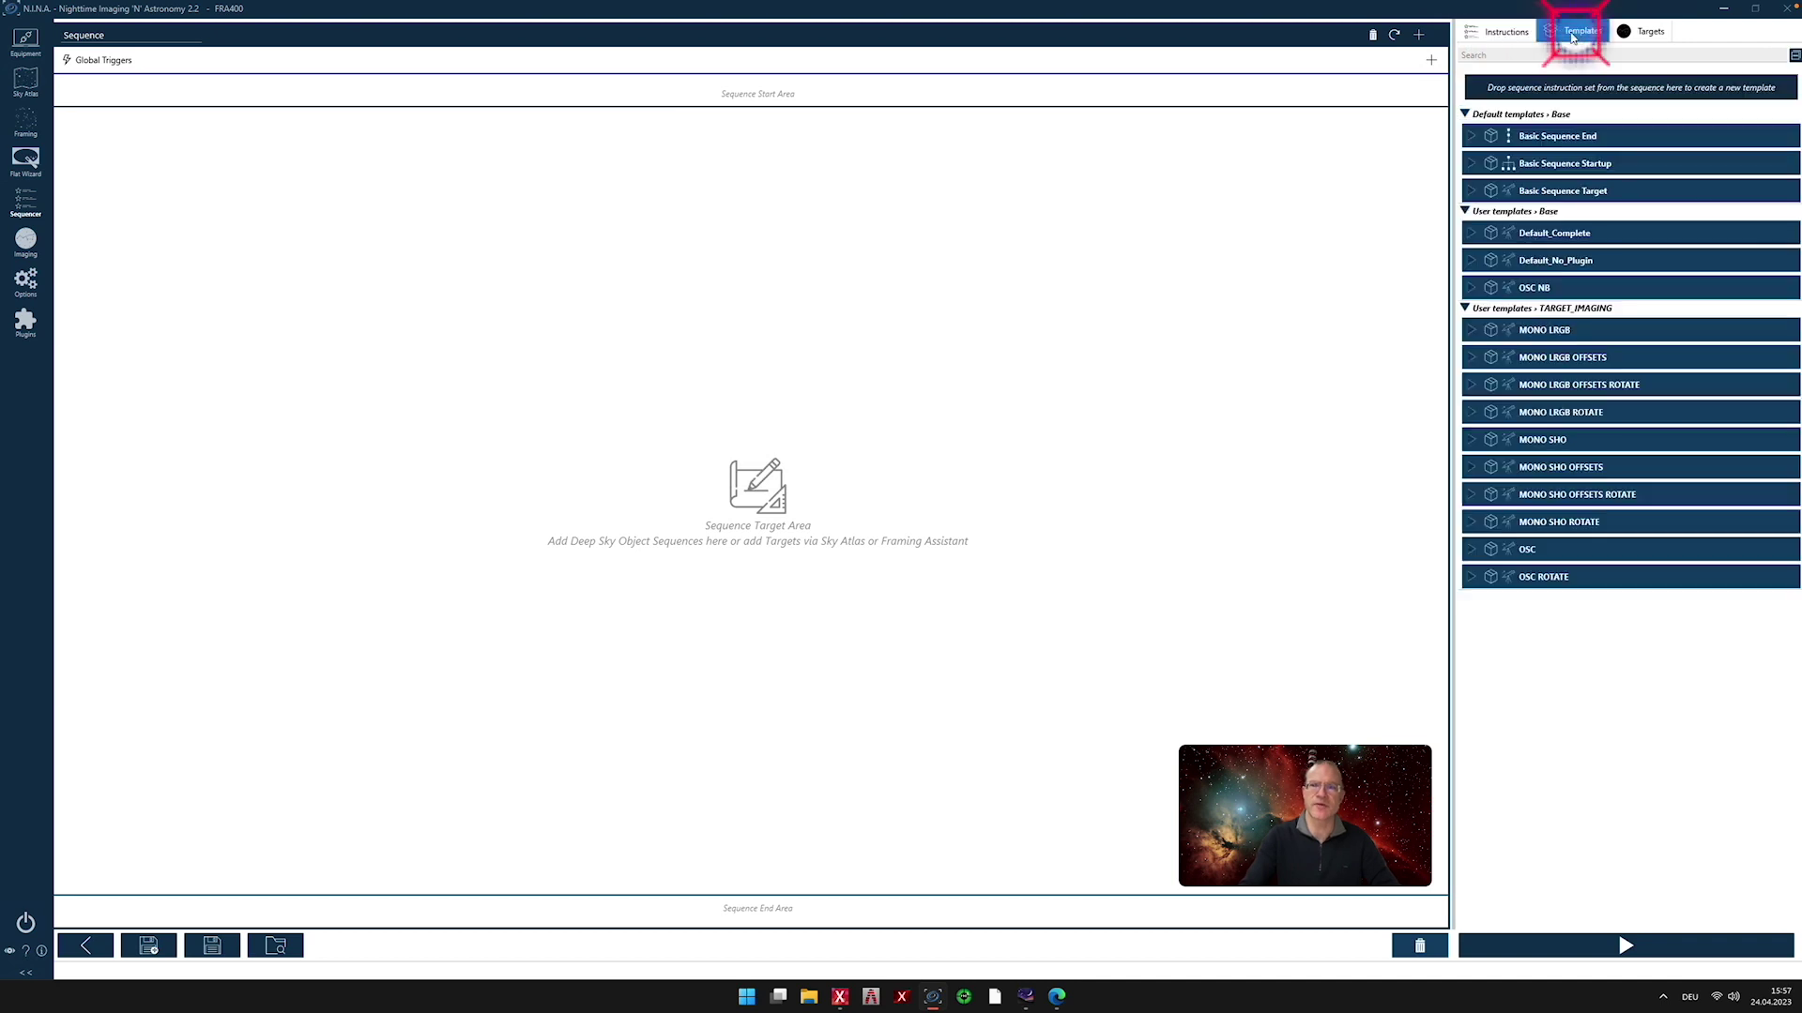
left_click(1644, 31)
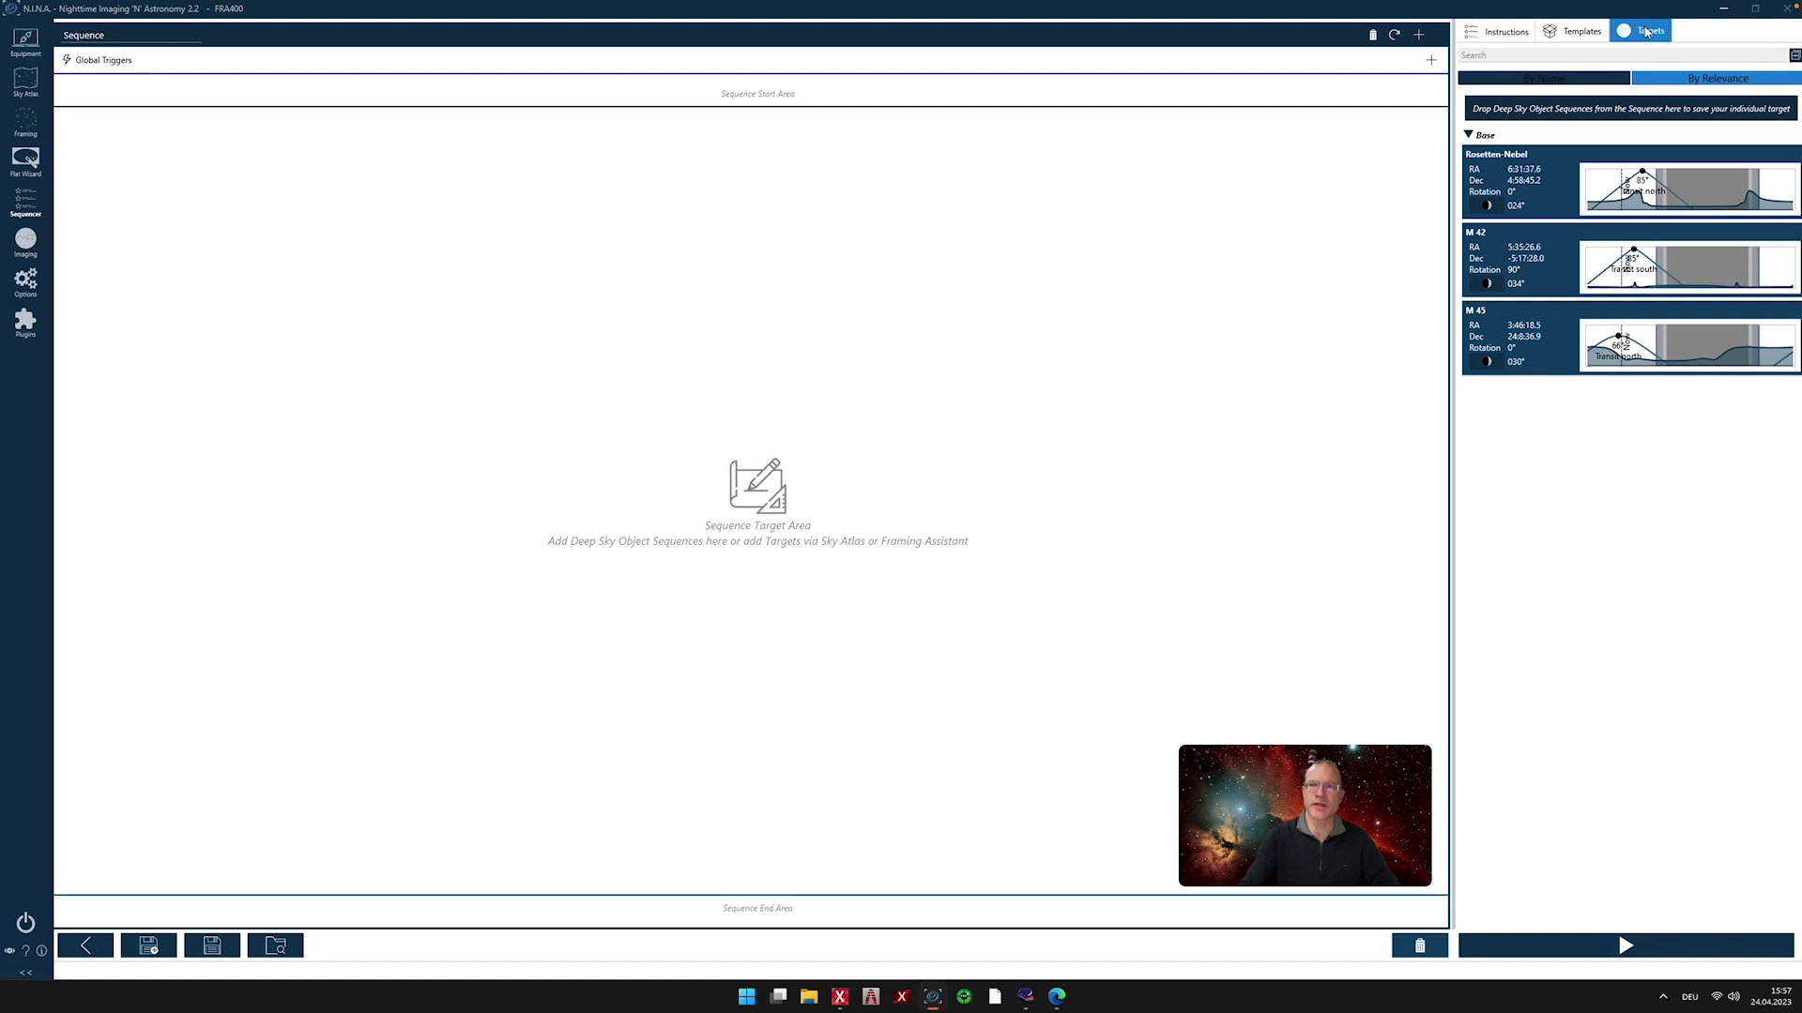
left_click_drag(1501, 241, 1502, 237)
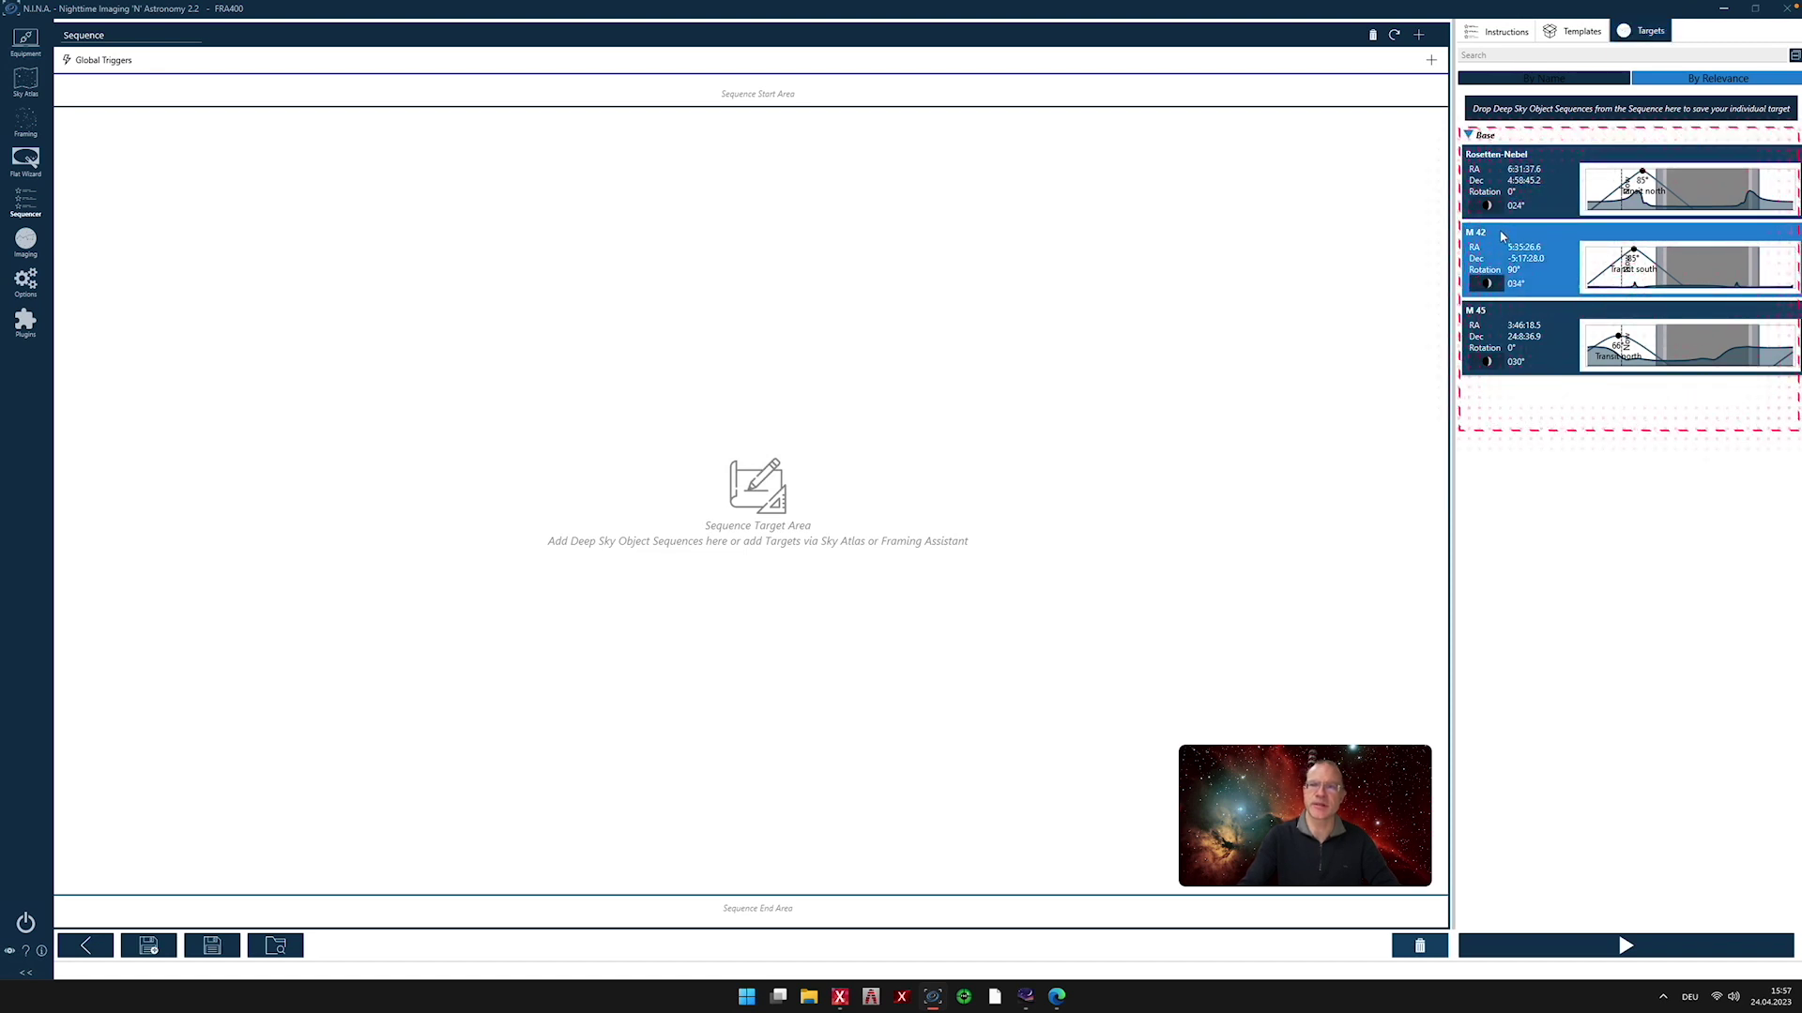
left_click_drag(1511, 319, 1520, 332)
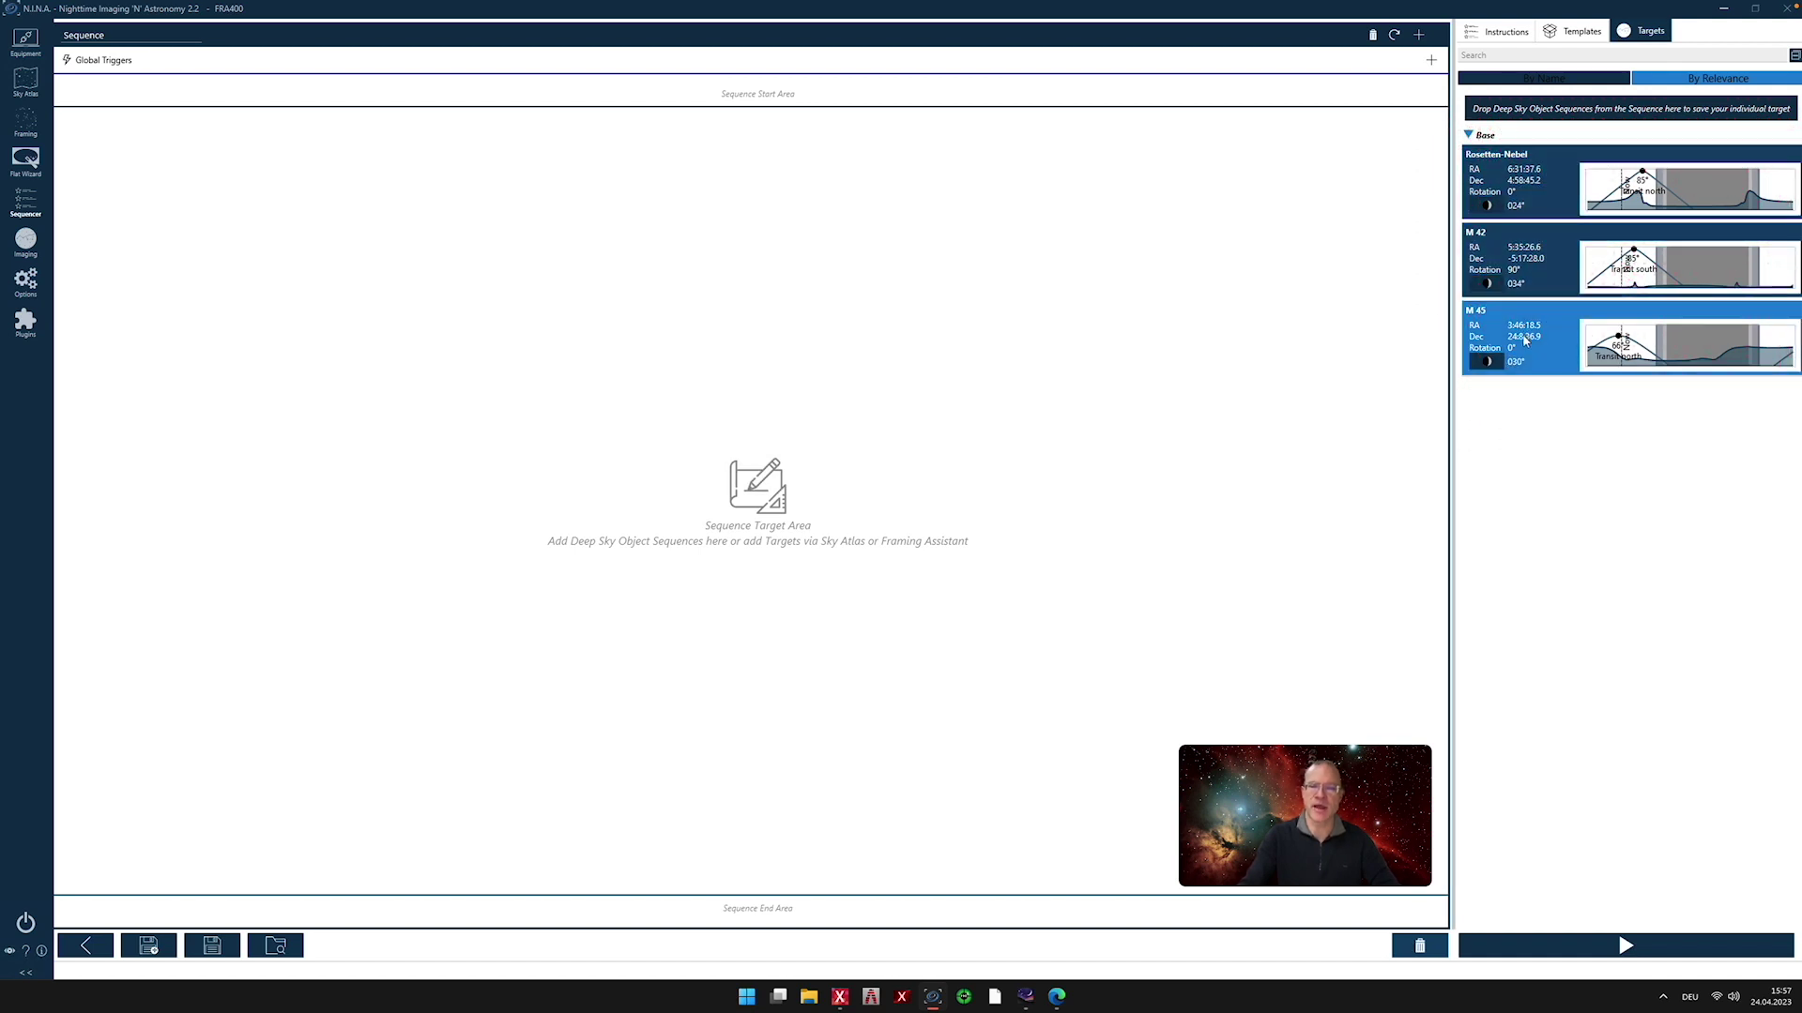
left_click(1525, 247)
left_click(1538, 330)
left_click(1527, 174)
Drag the Default_No_Plugin template from the Templates list into the sequence target area
left_click(1568, 35)
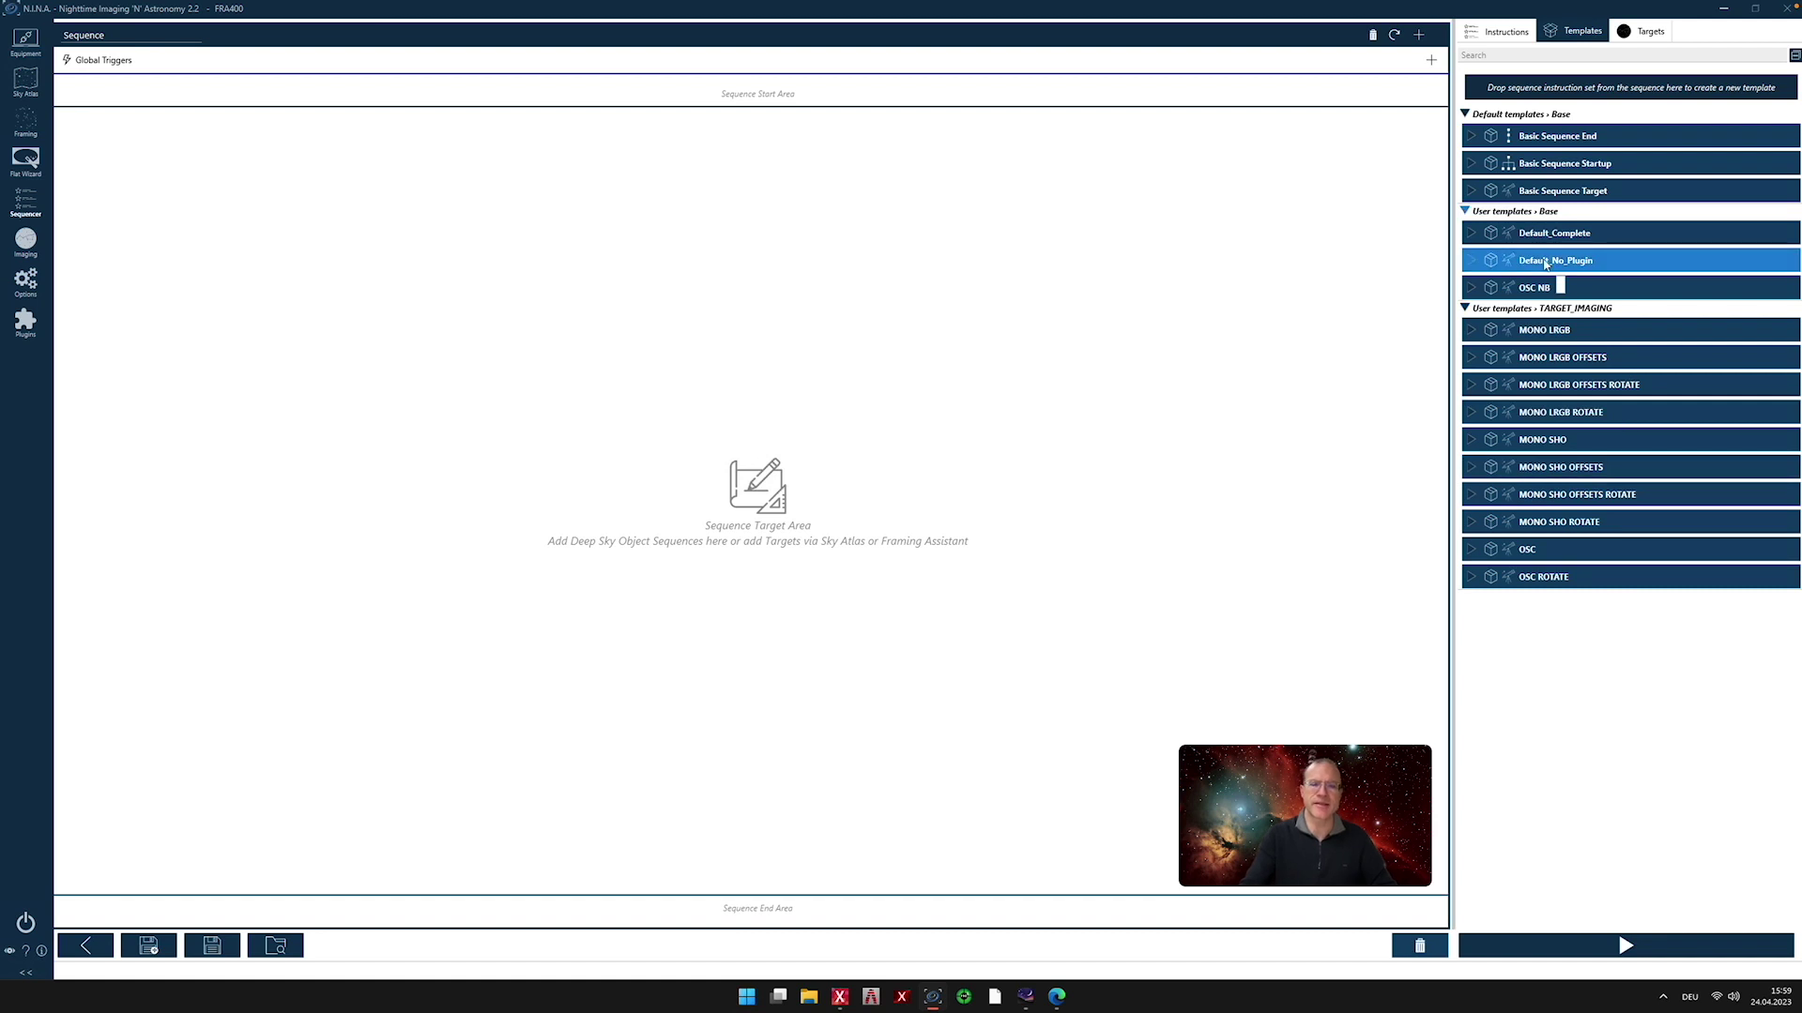
left_click_drag(1624, 262, 875, 262)
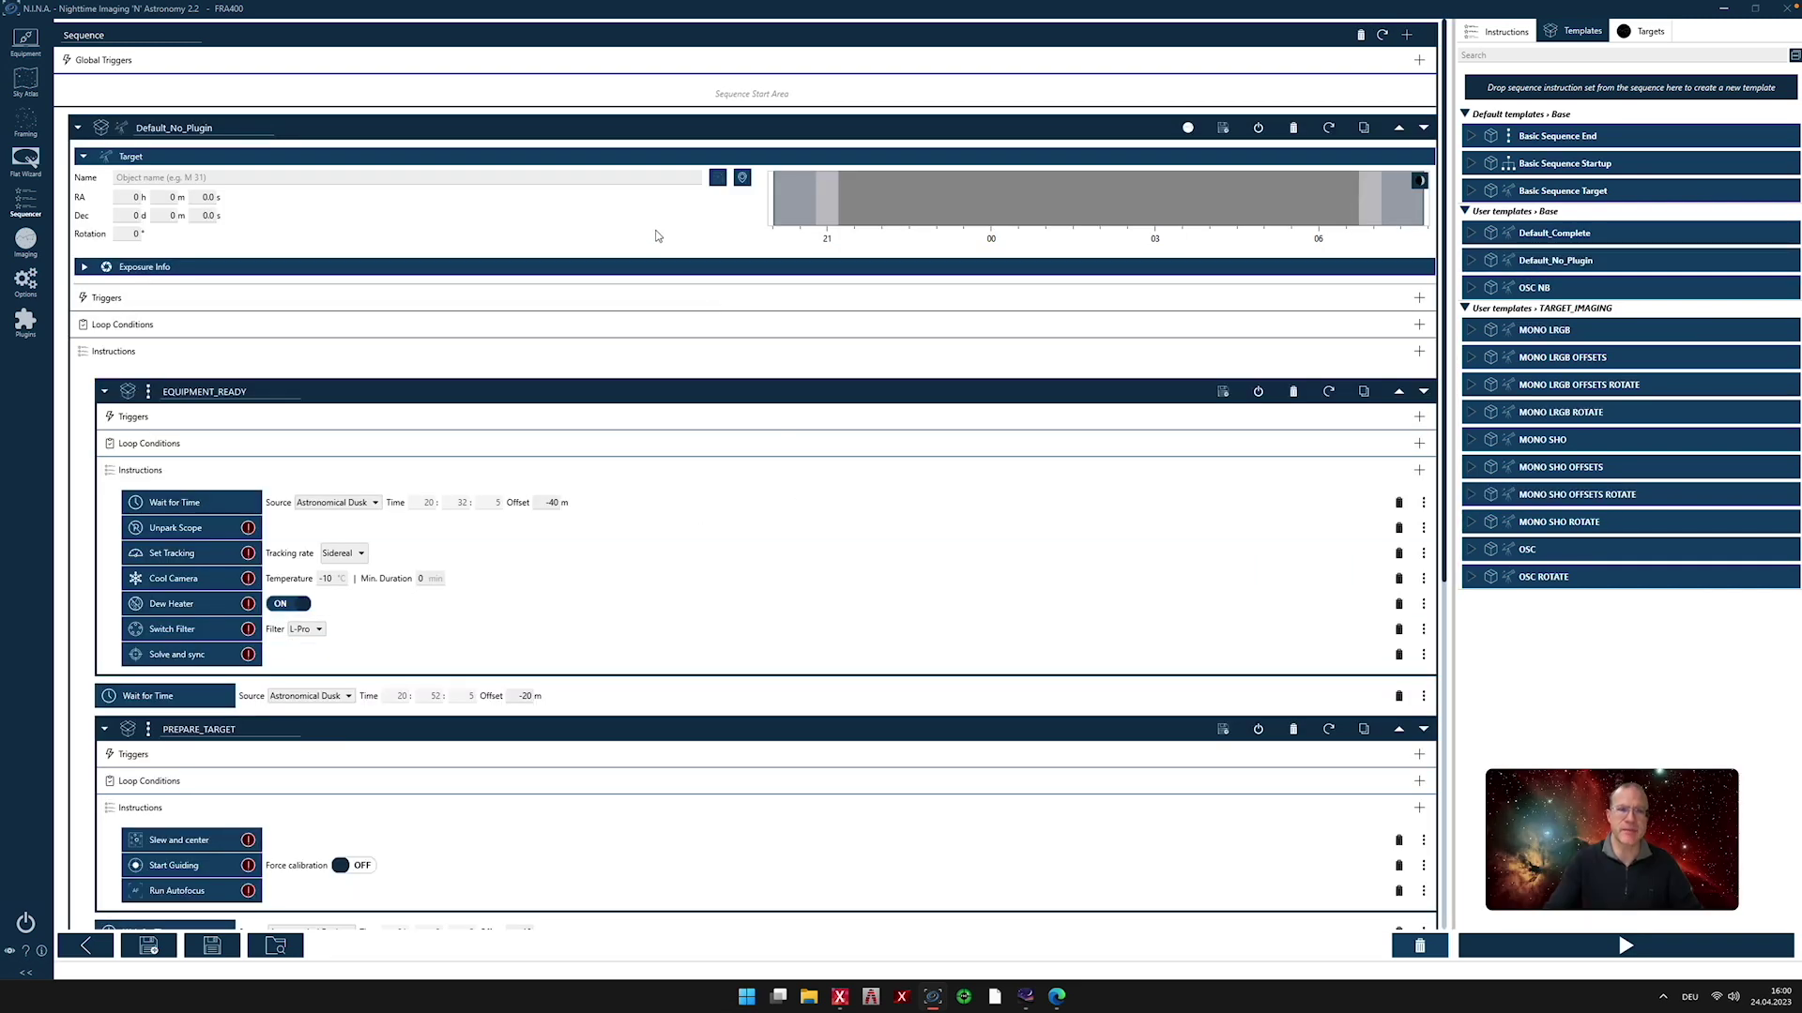
Scroll through the Default_No_Plugin sequence to review its EQUIPMENT_READY and PREPARE_TARGET blocks
scroll(666, 240, "down", 5)
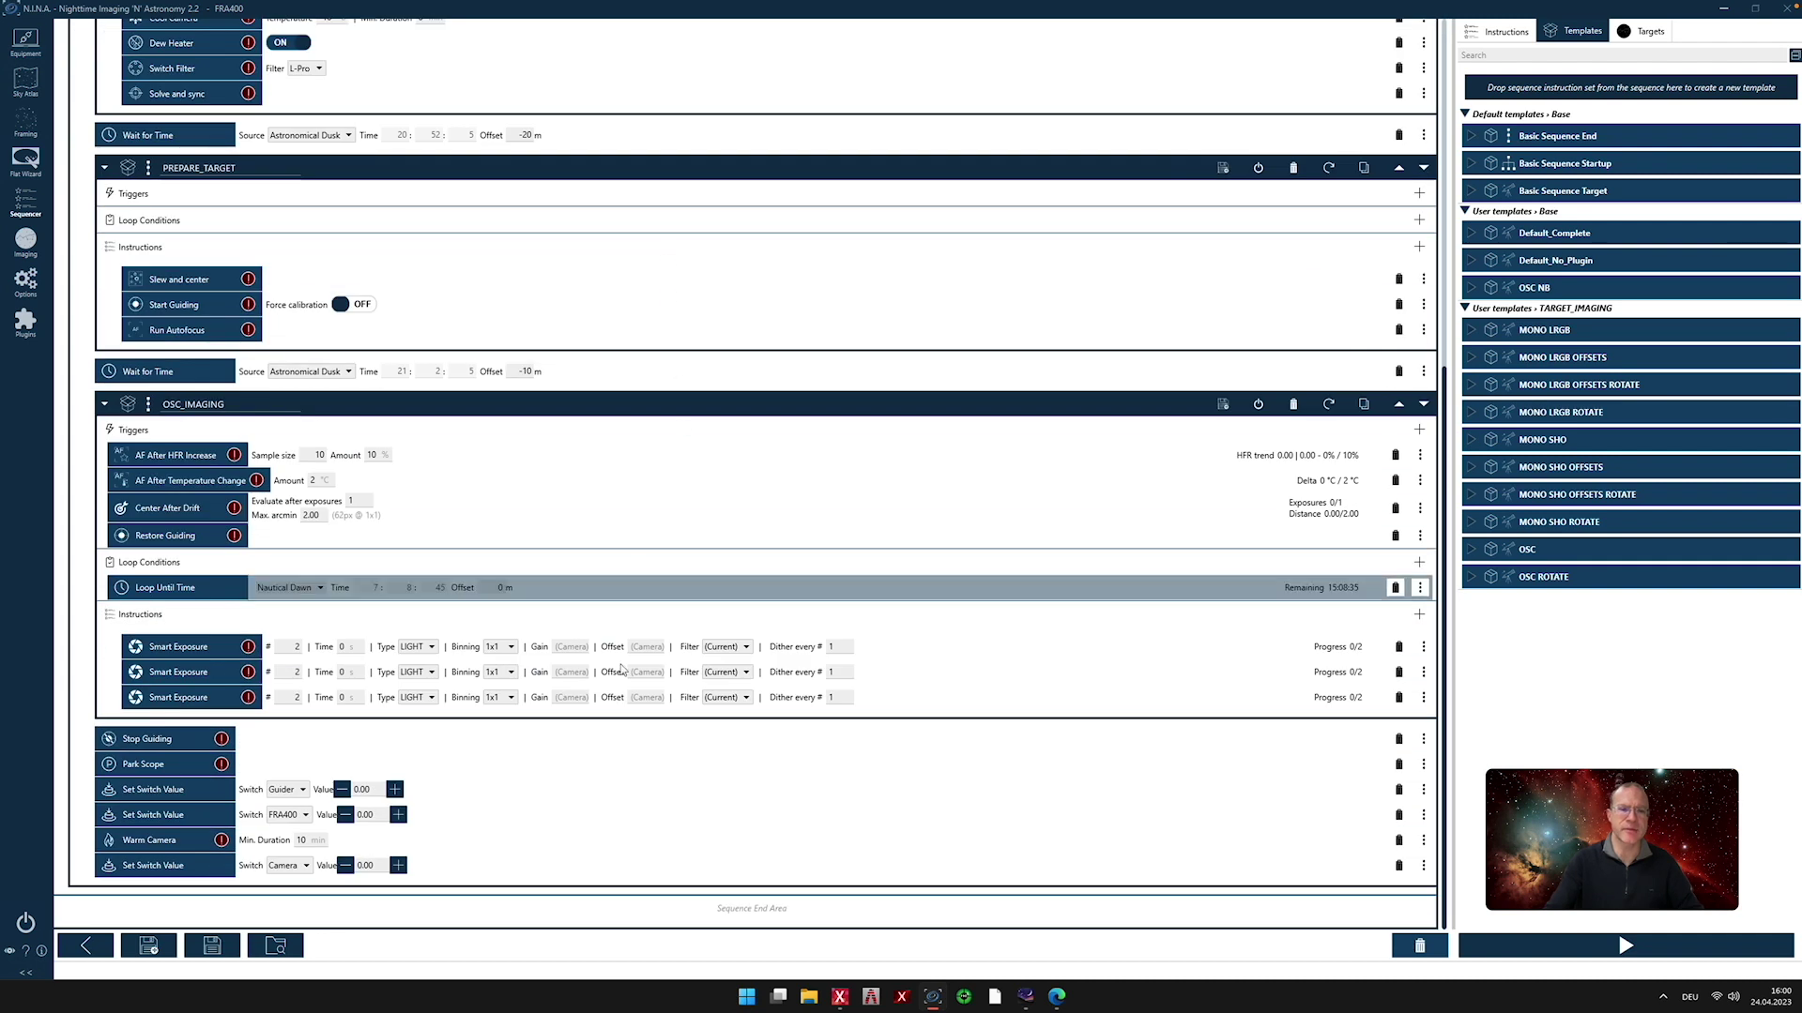
scroll(581, 713, "up", 5)
scroll(598, 479, "up", 1)
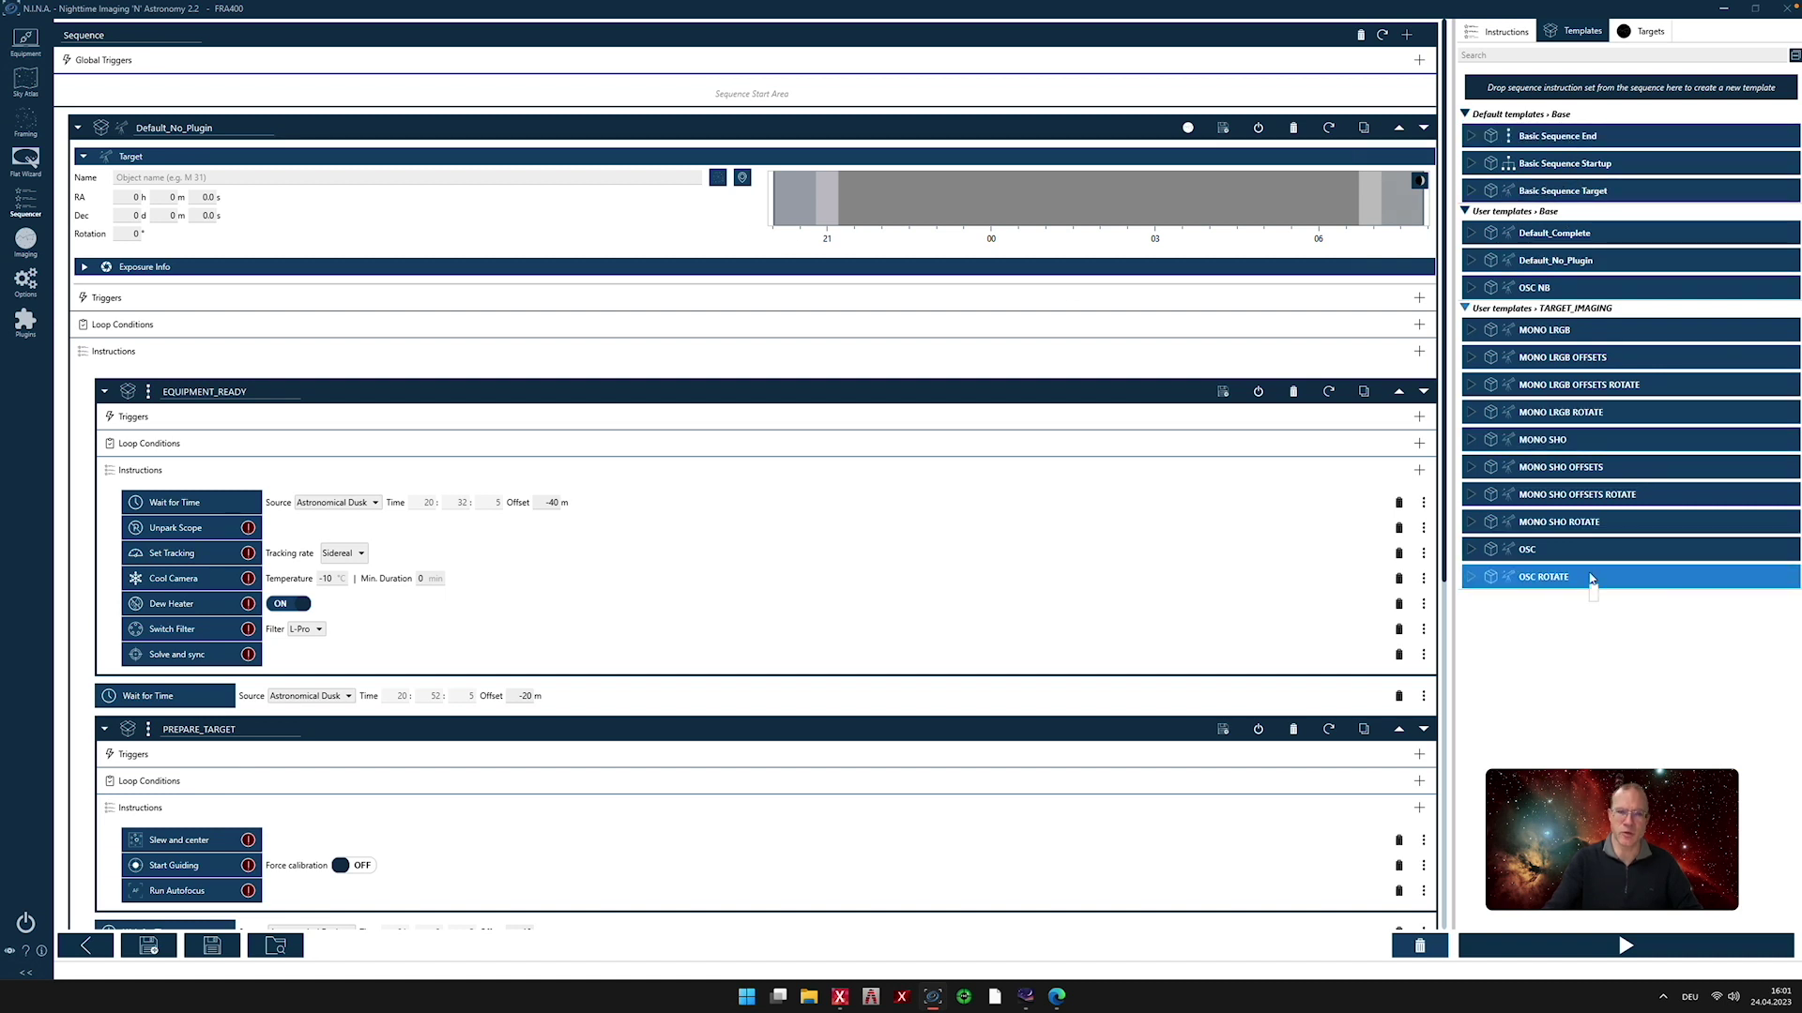
Check the Imaging options' file settings and template and target folders, then return to the sequence
left_click(28, 282)
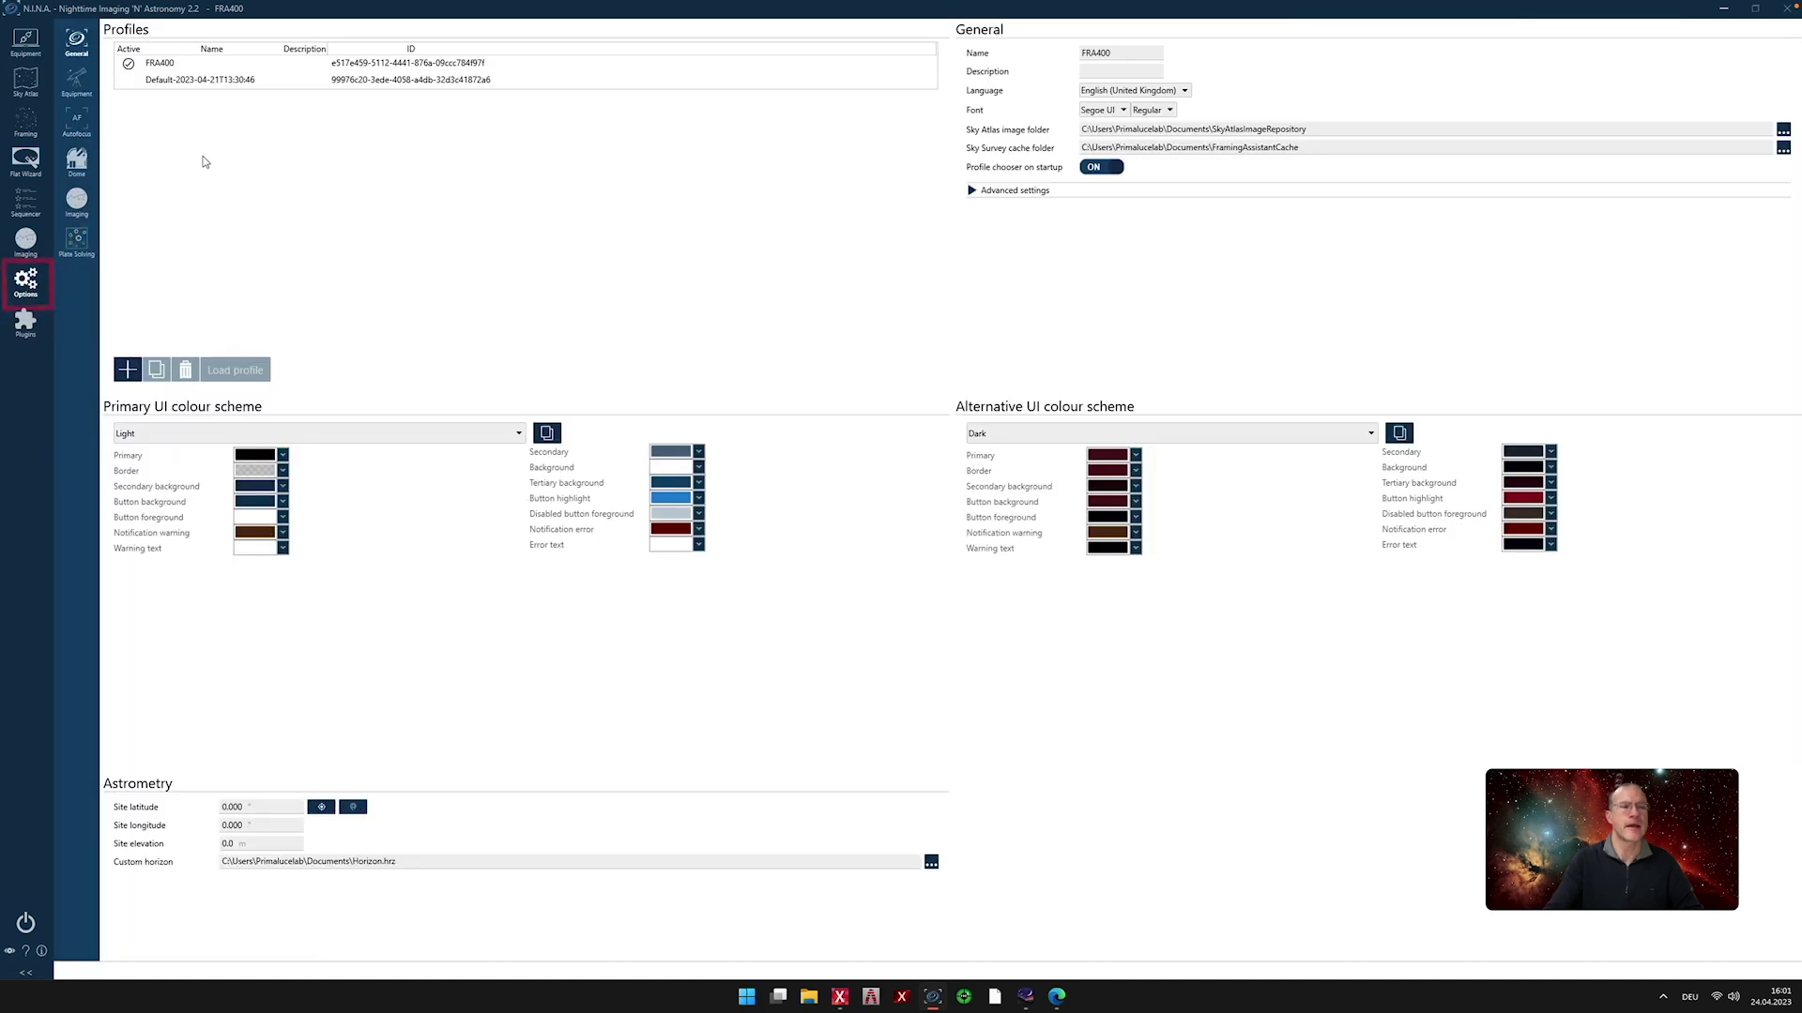
left_click(77, 200)
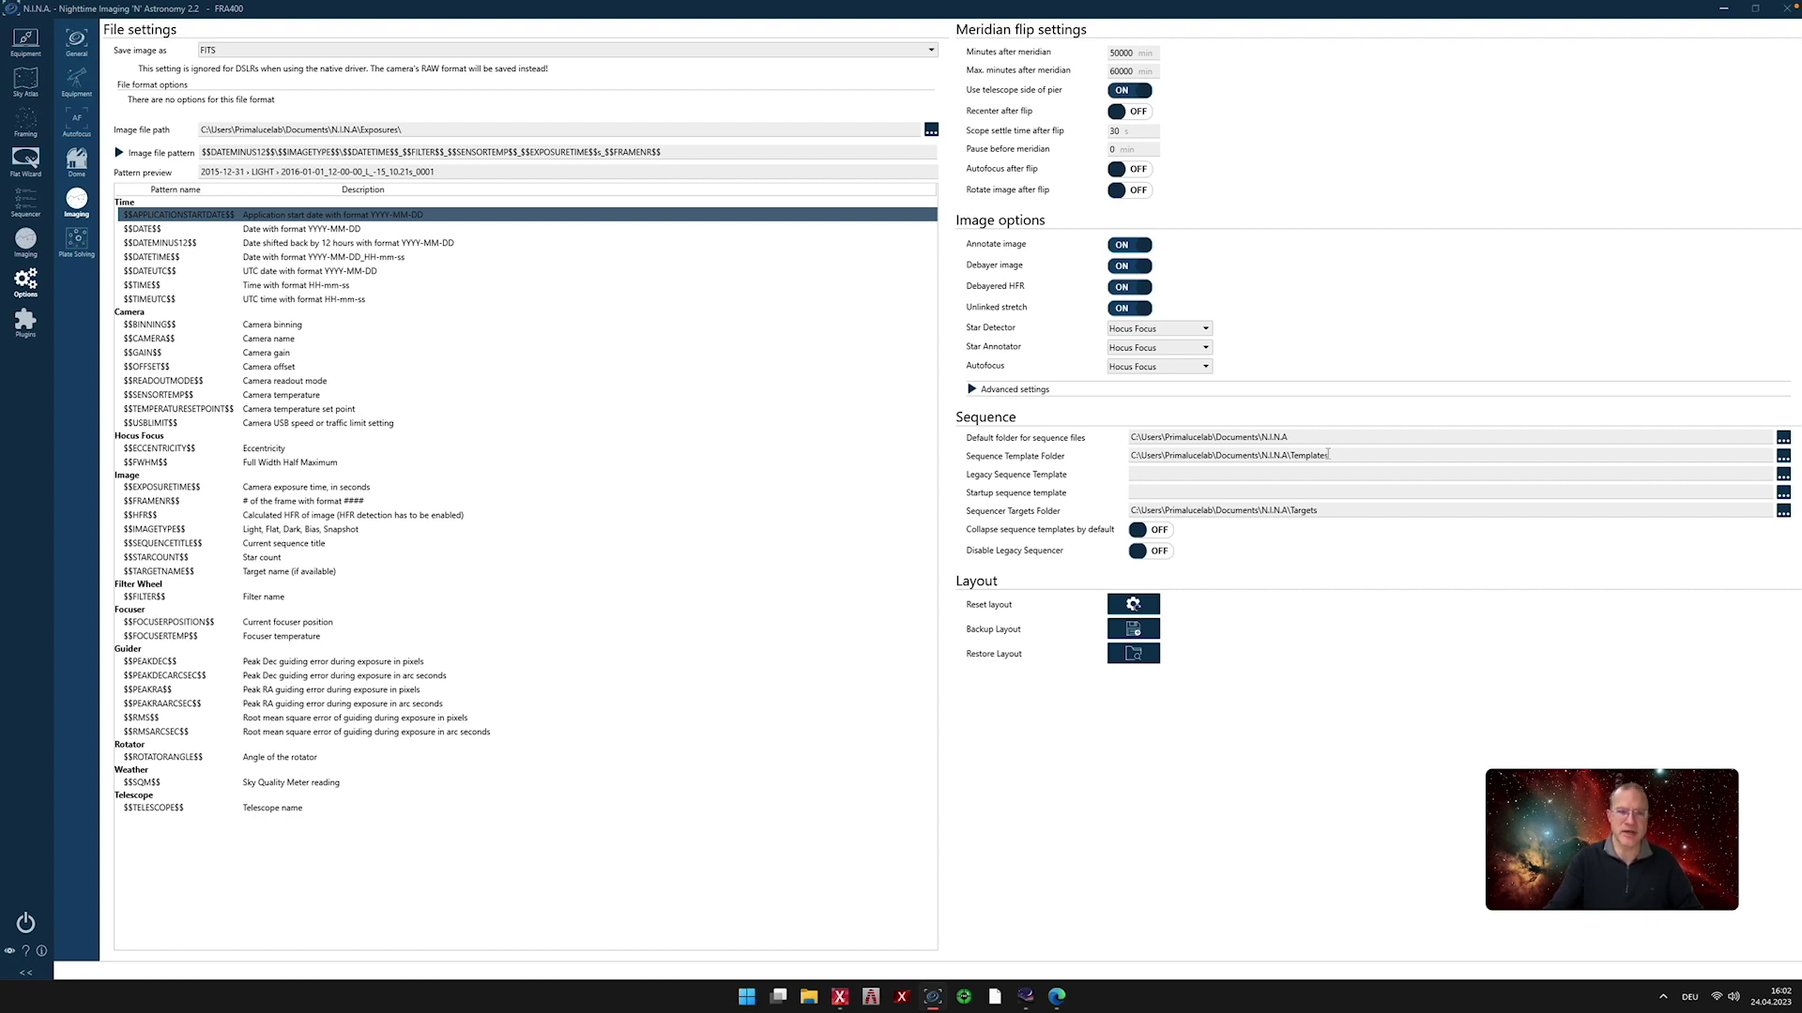
left_click(25, 200)
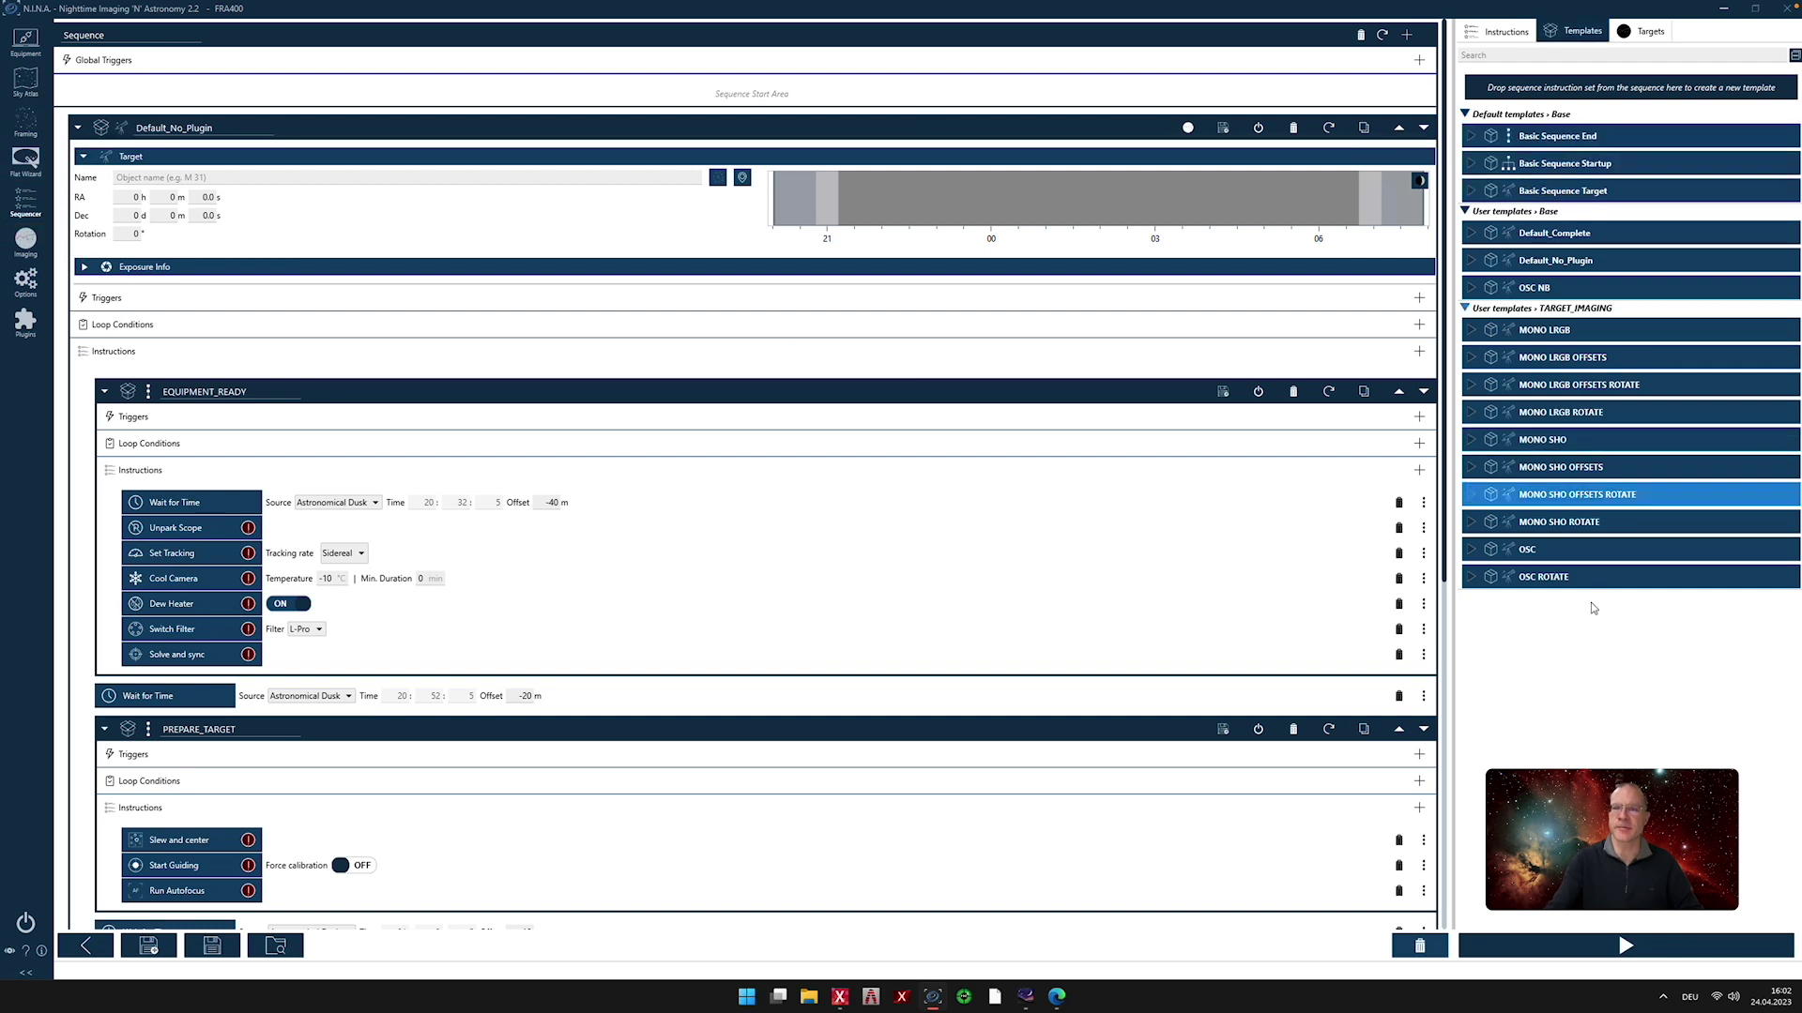
left_click_drag(1593, 580, 1593, 584)
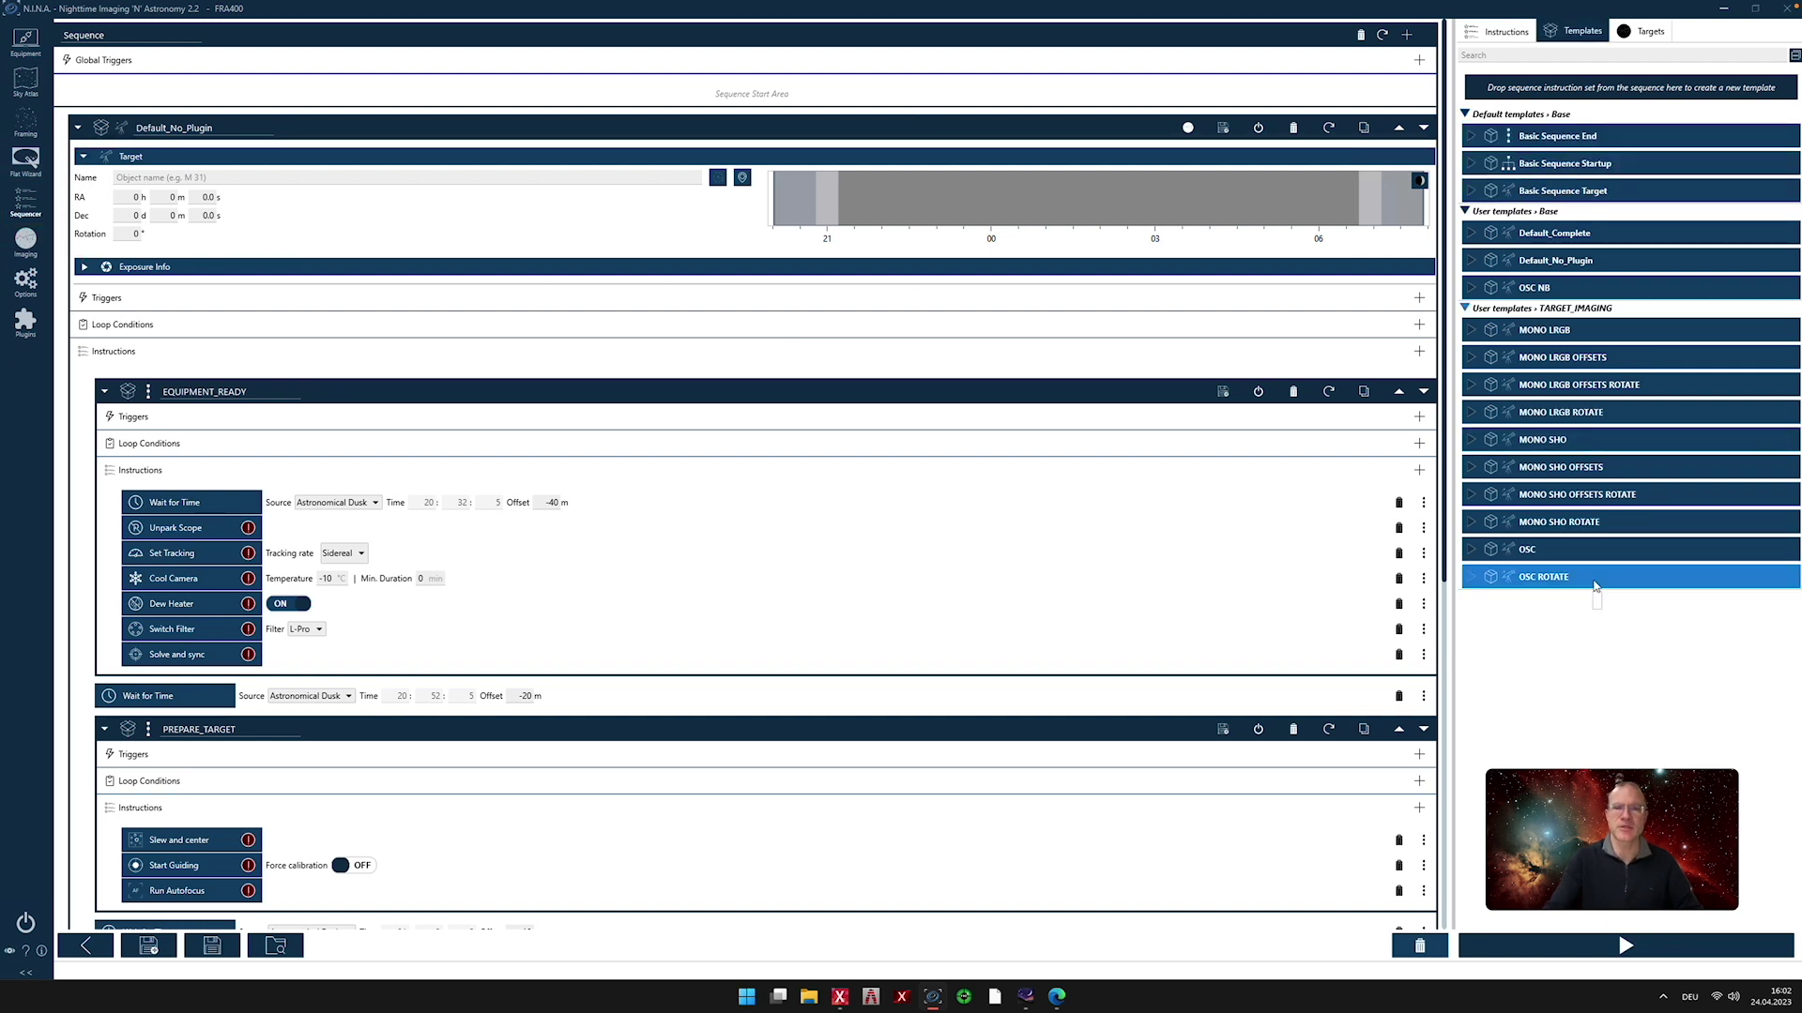
left_click_drag(1594, 585, 486, 413)
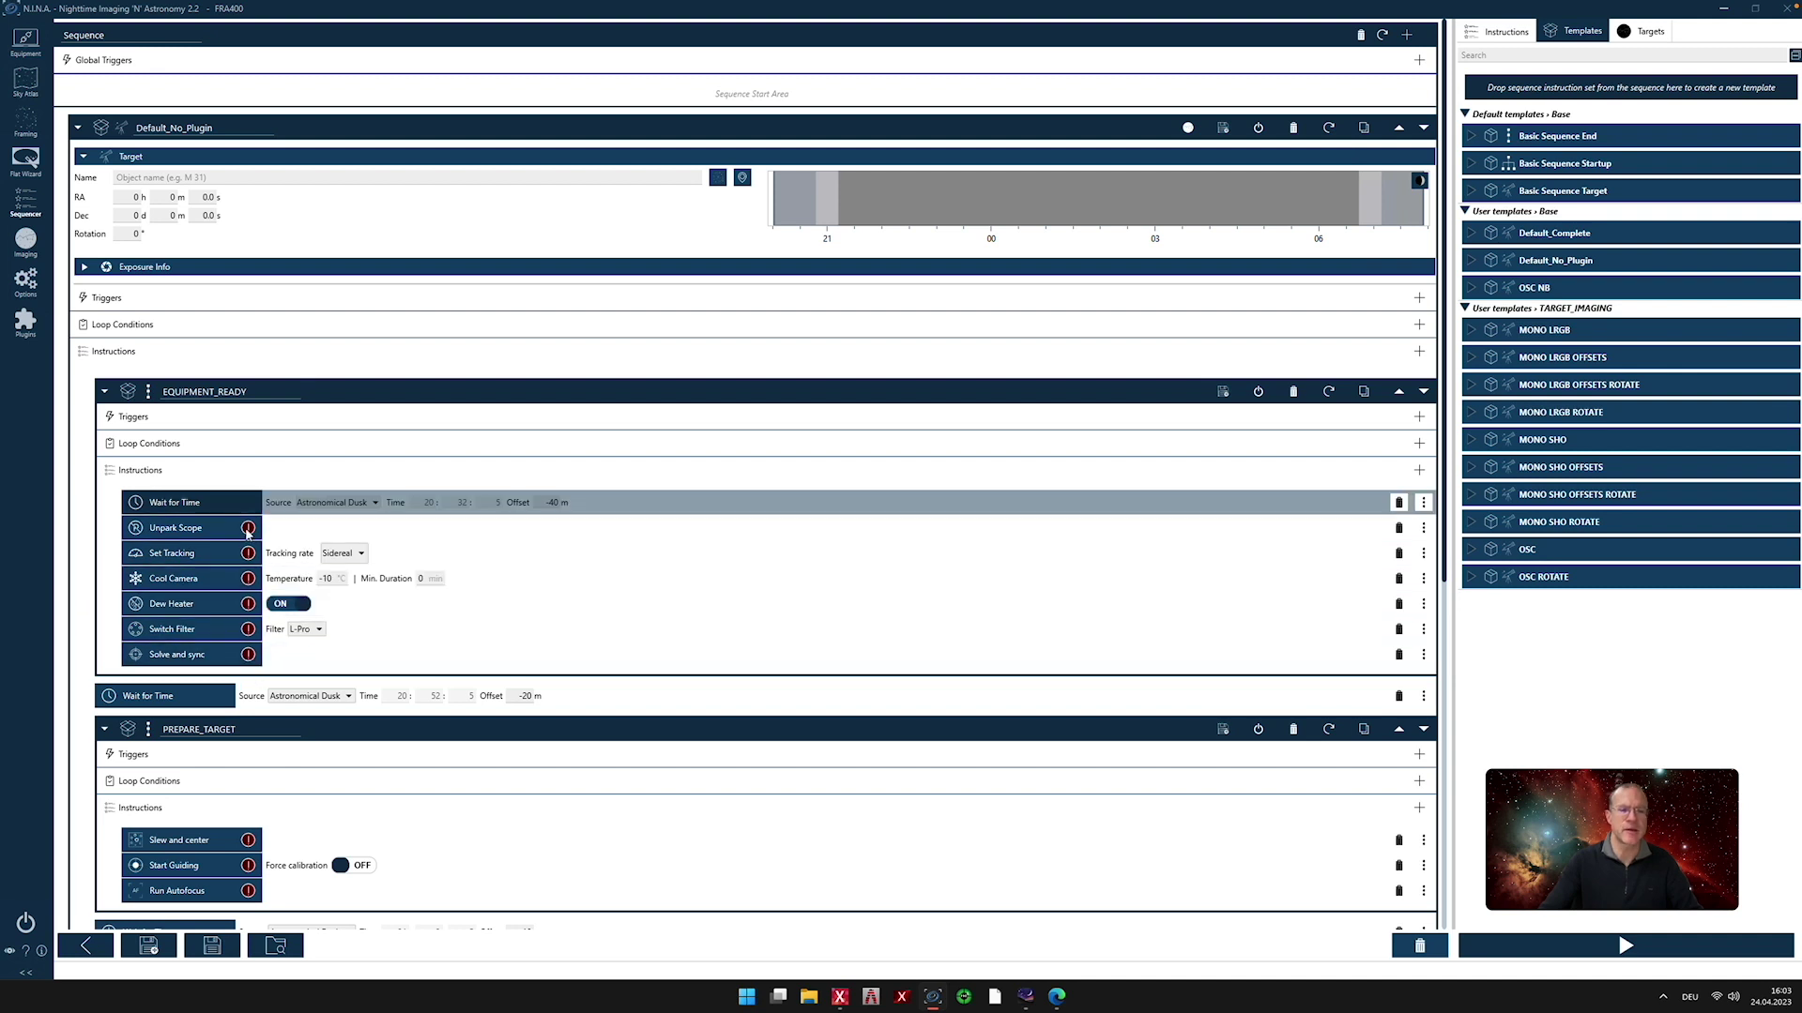
mouse_move(249, 531)
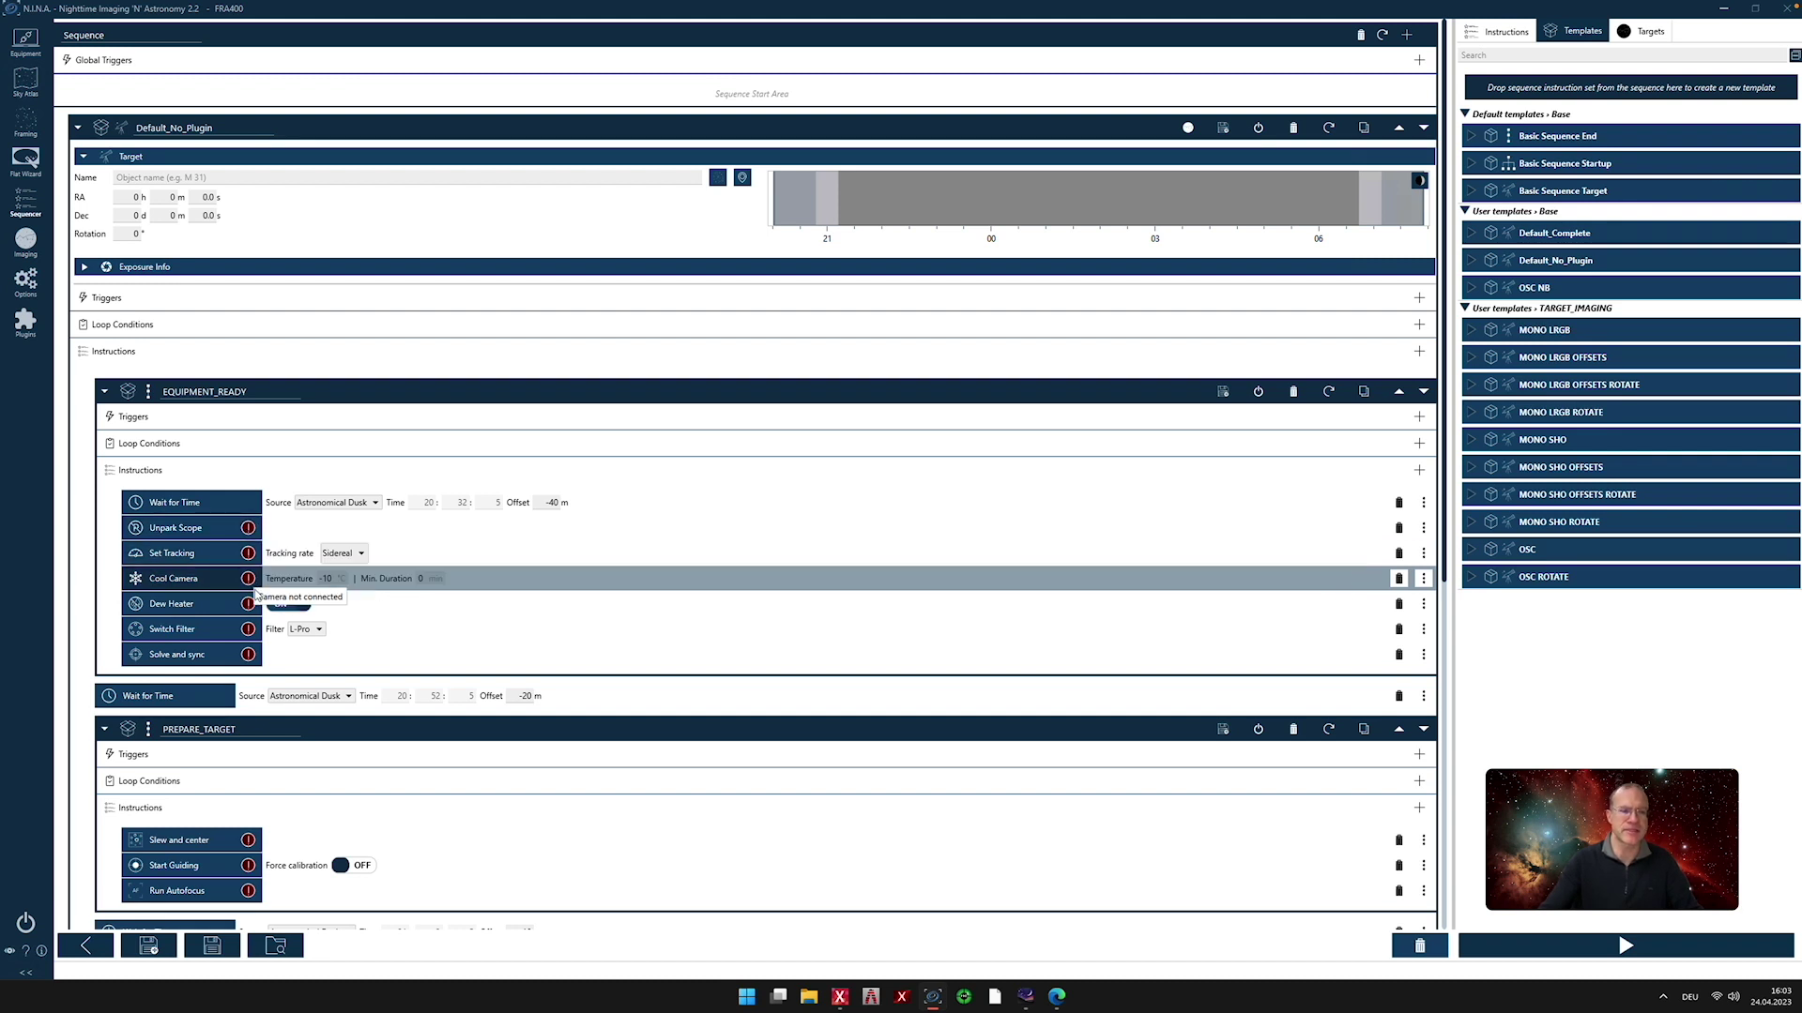
mouse_move(246, 587)
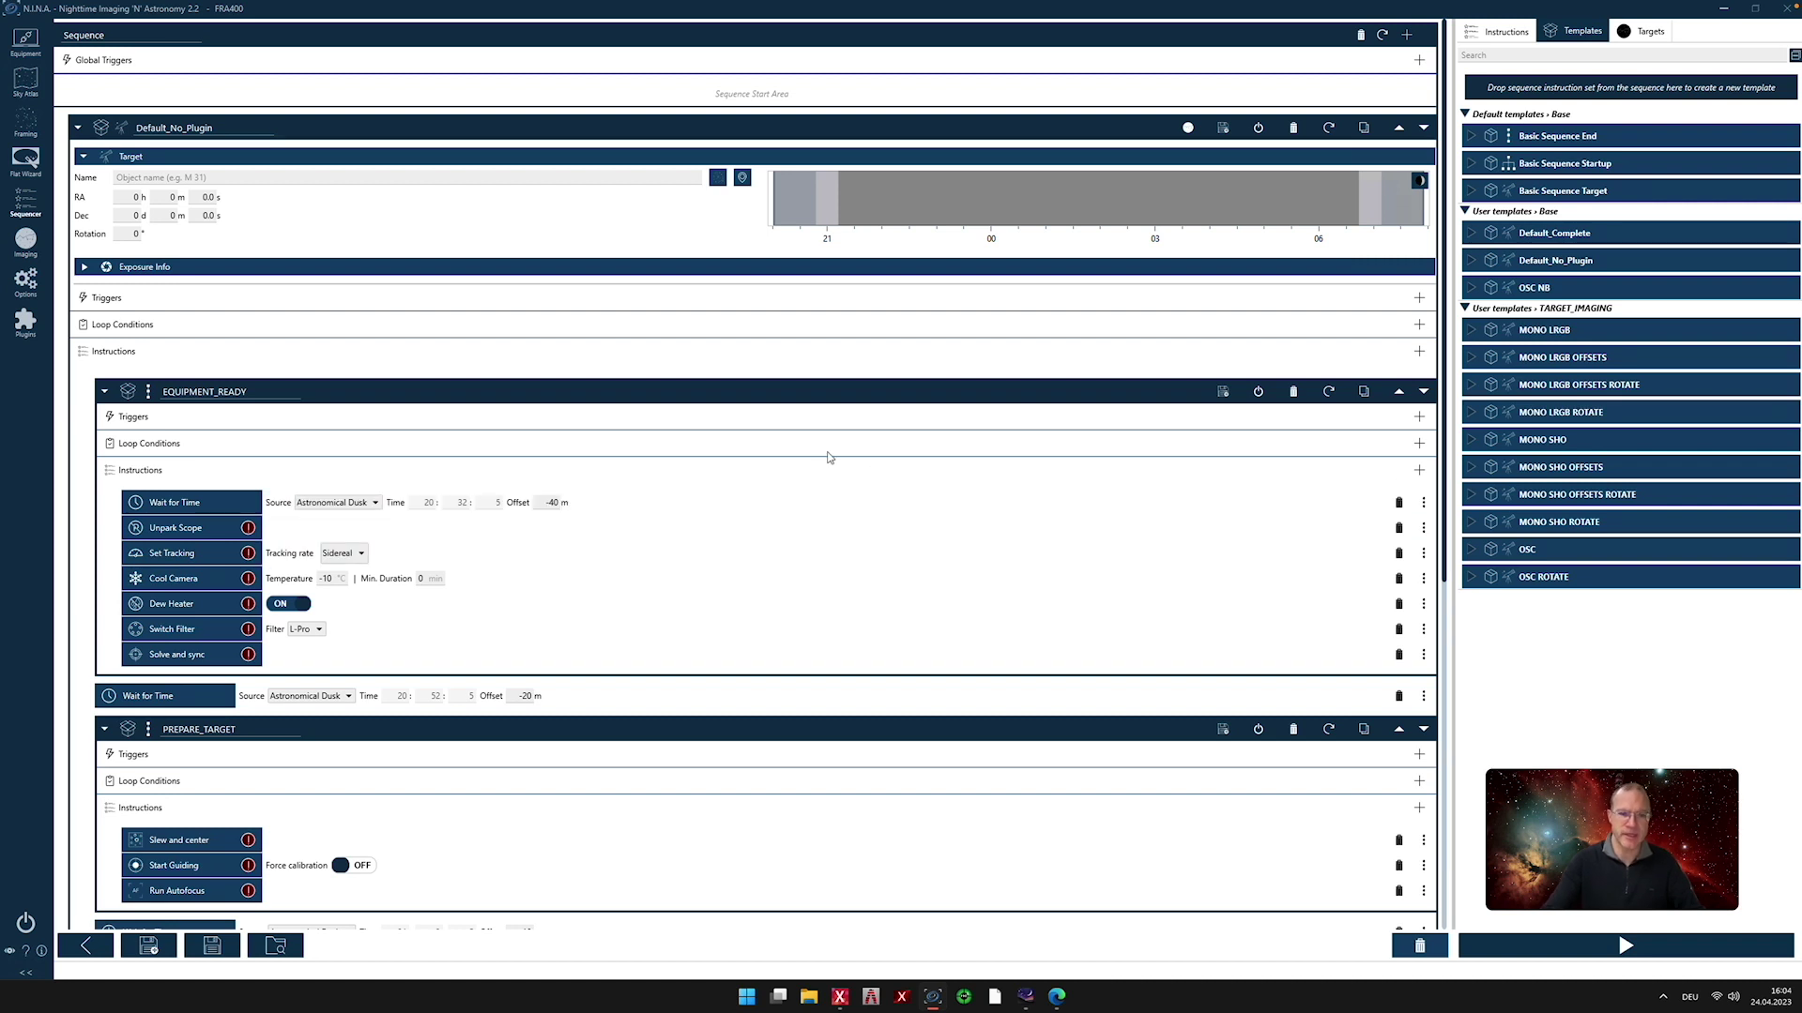
scroll(827, 457, "down", 10)
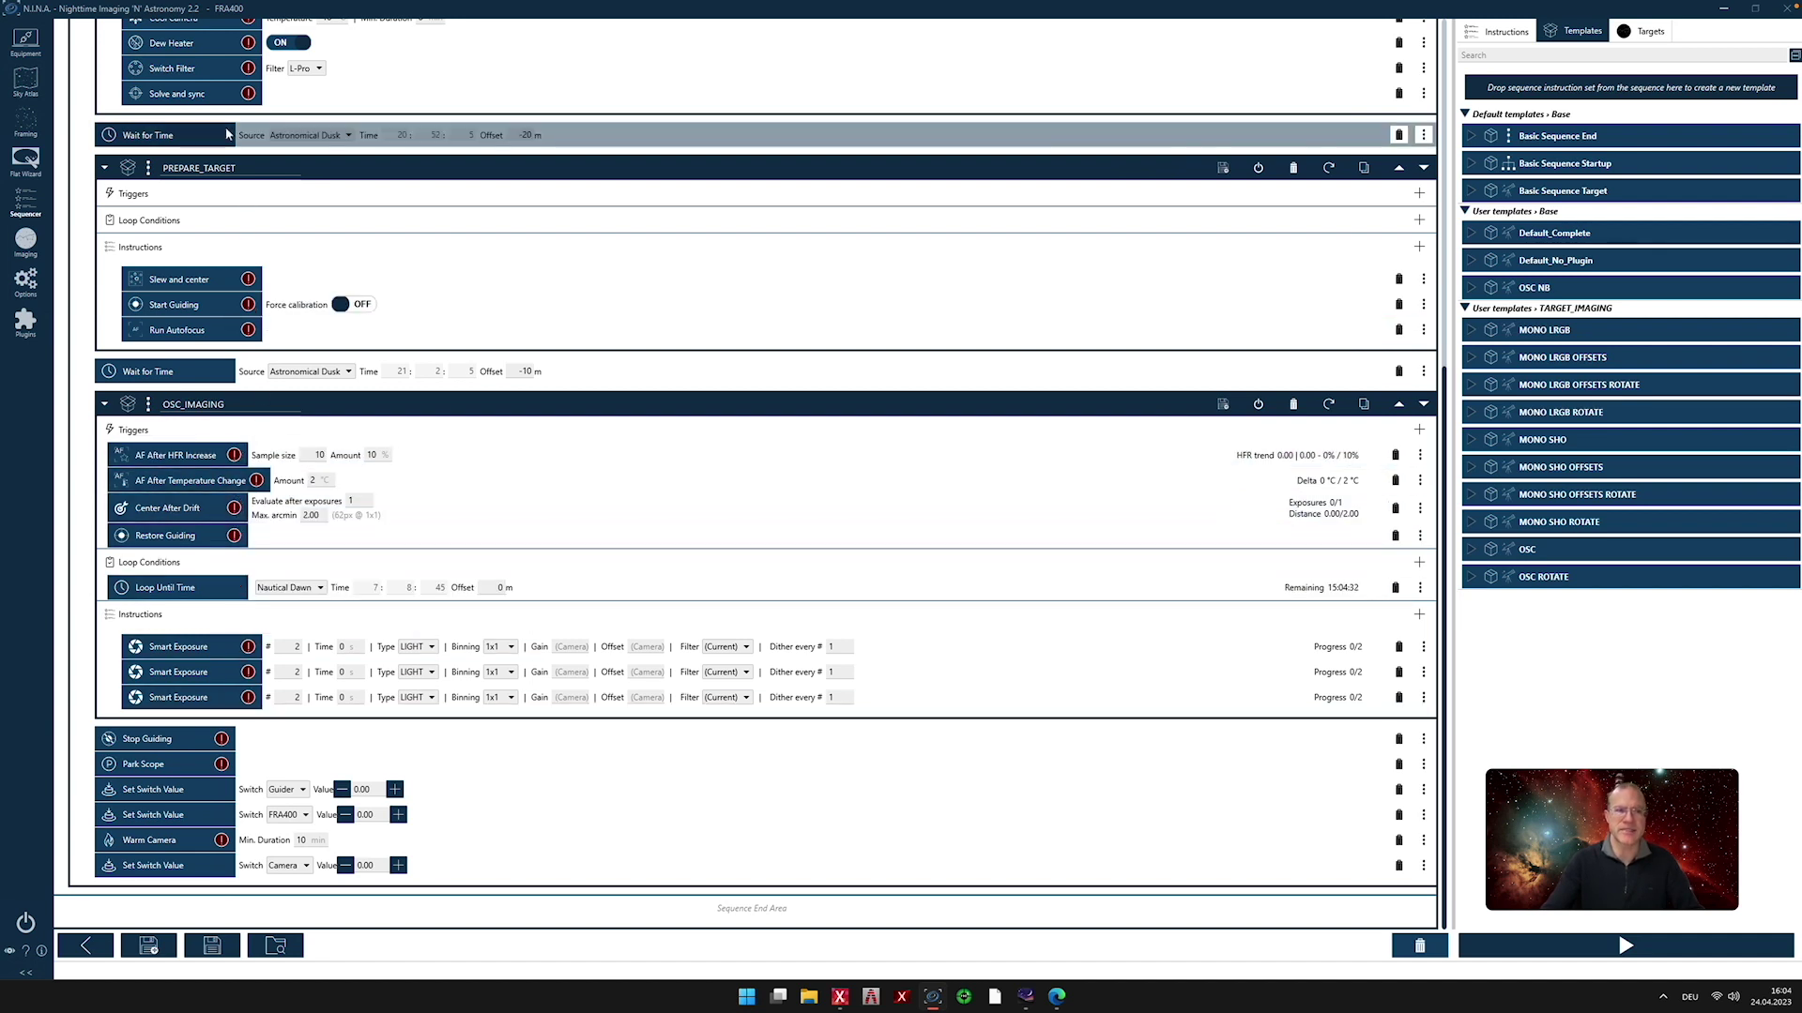
scroll(226, 134, "up", 10)
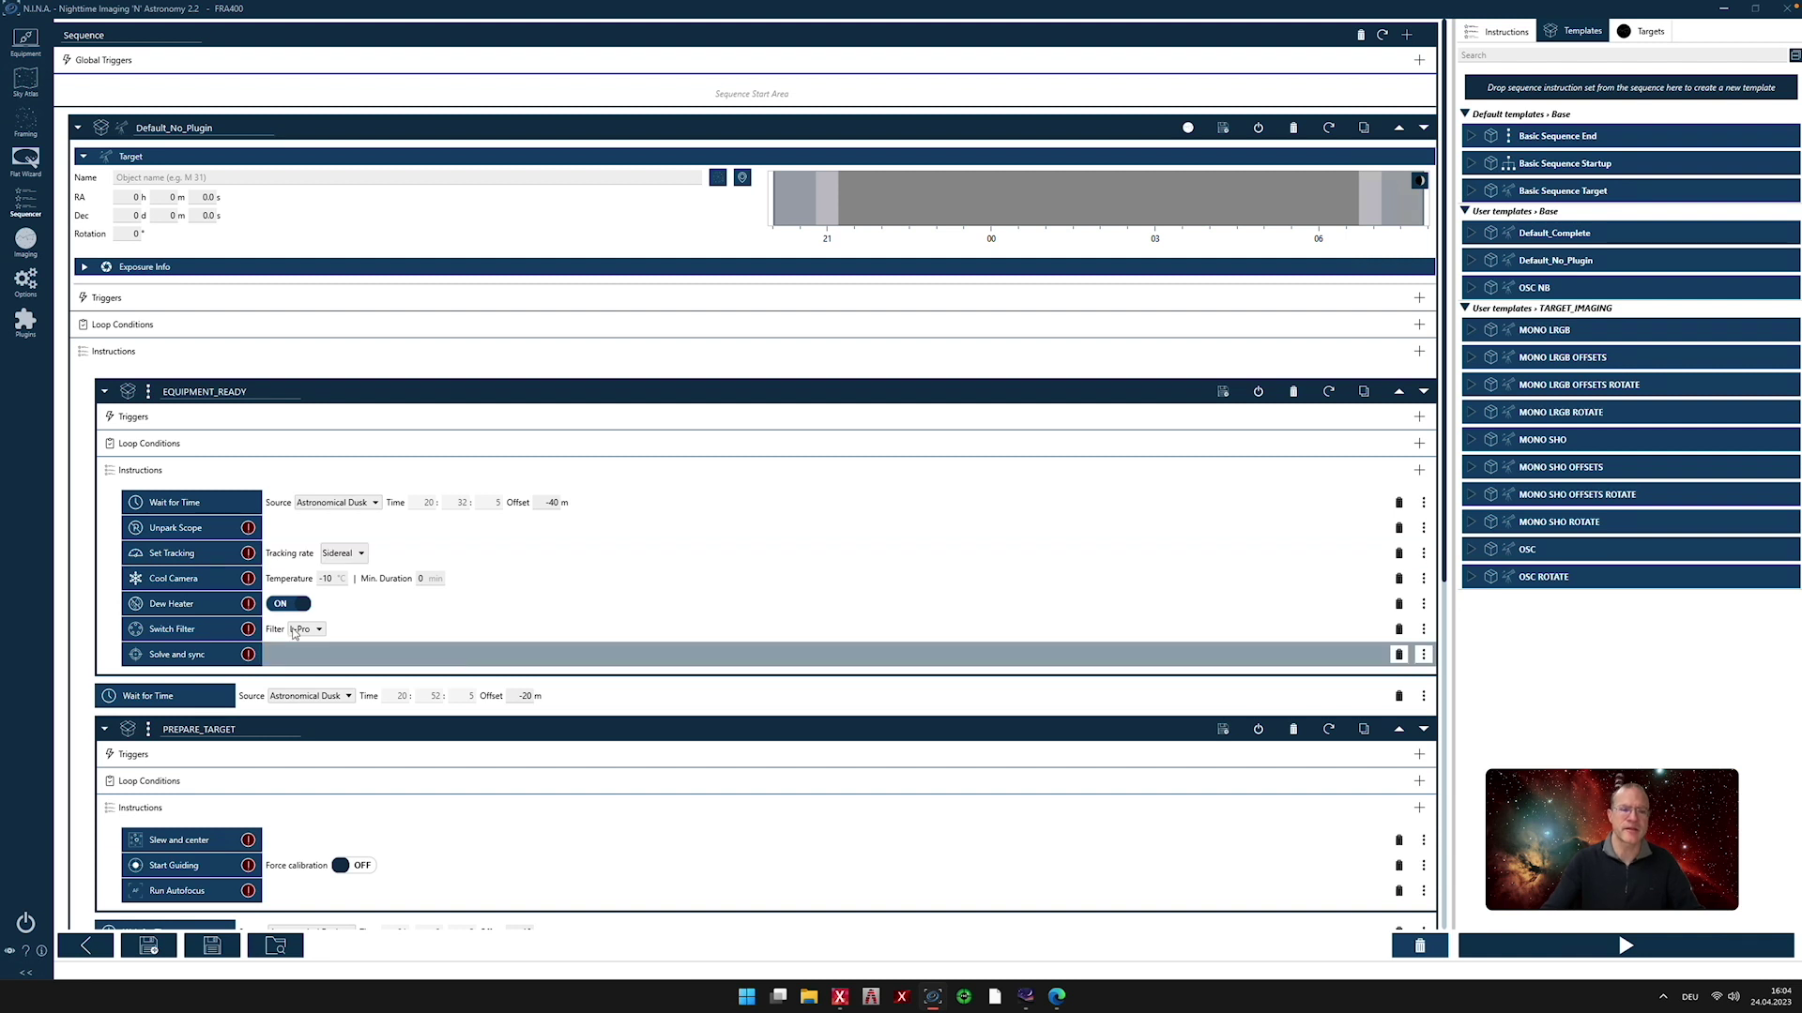
mouse_move(248, 634)
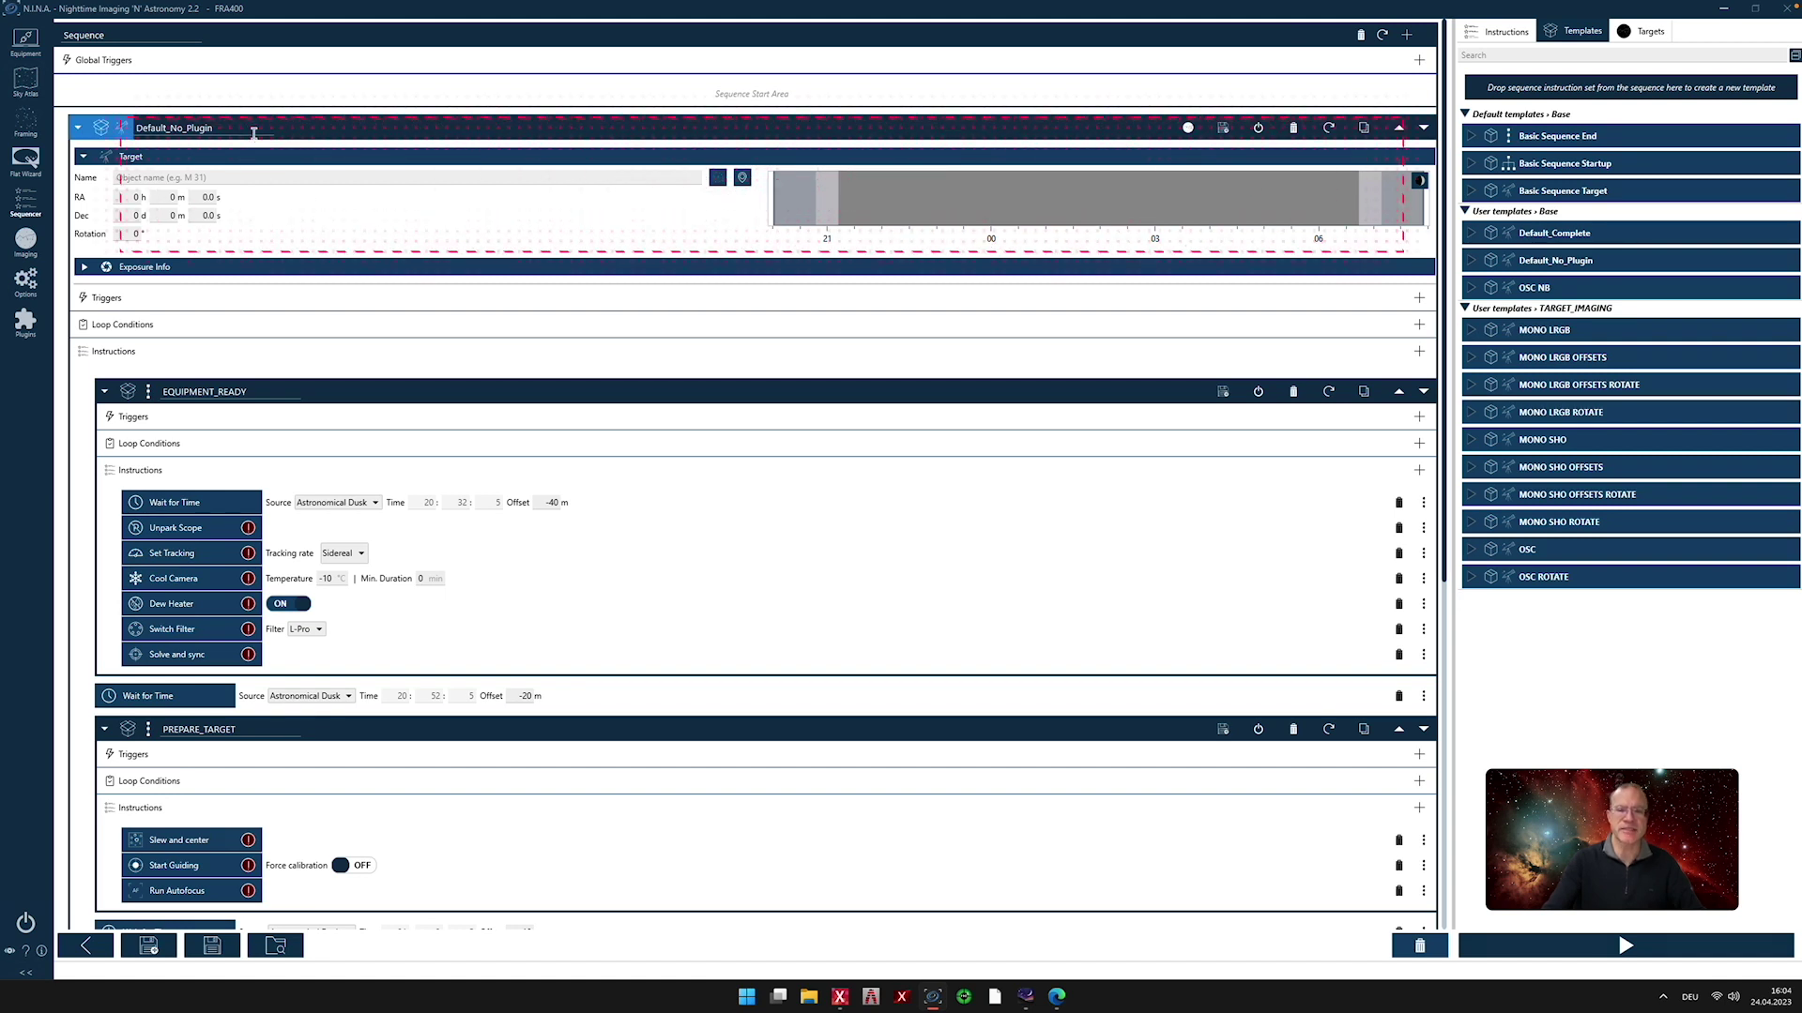
Drop the saved M 42 target onto the sequence's Target block, replacing M 45, and view it in framing
left_click_drag(254, 132, 997, 242)
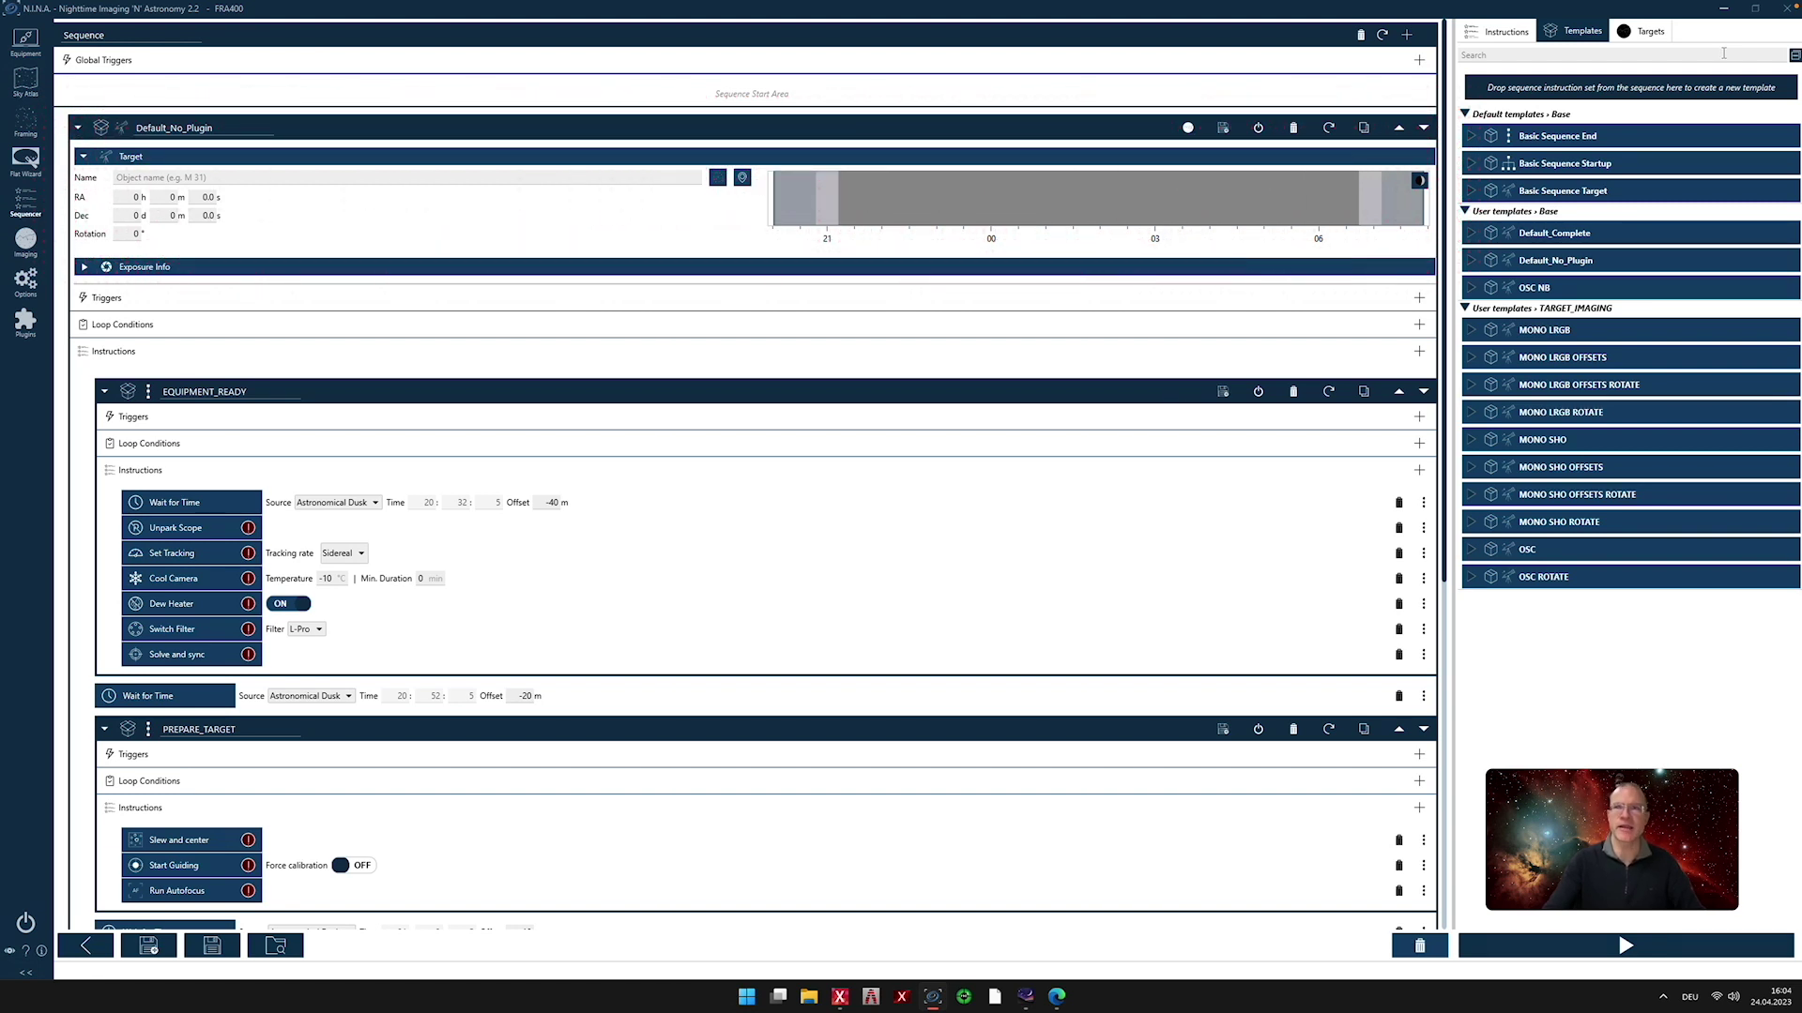
left_click(1651, 32)
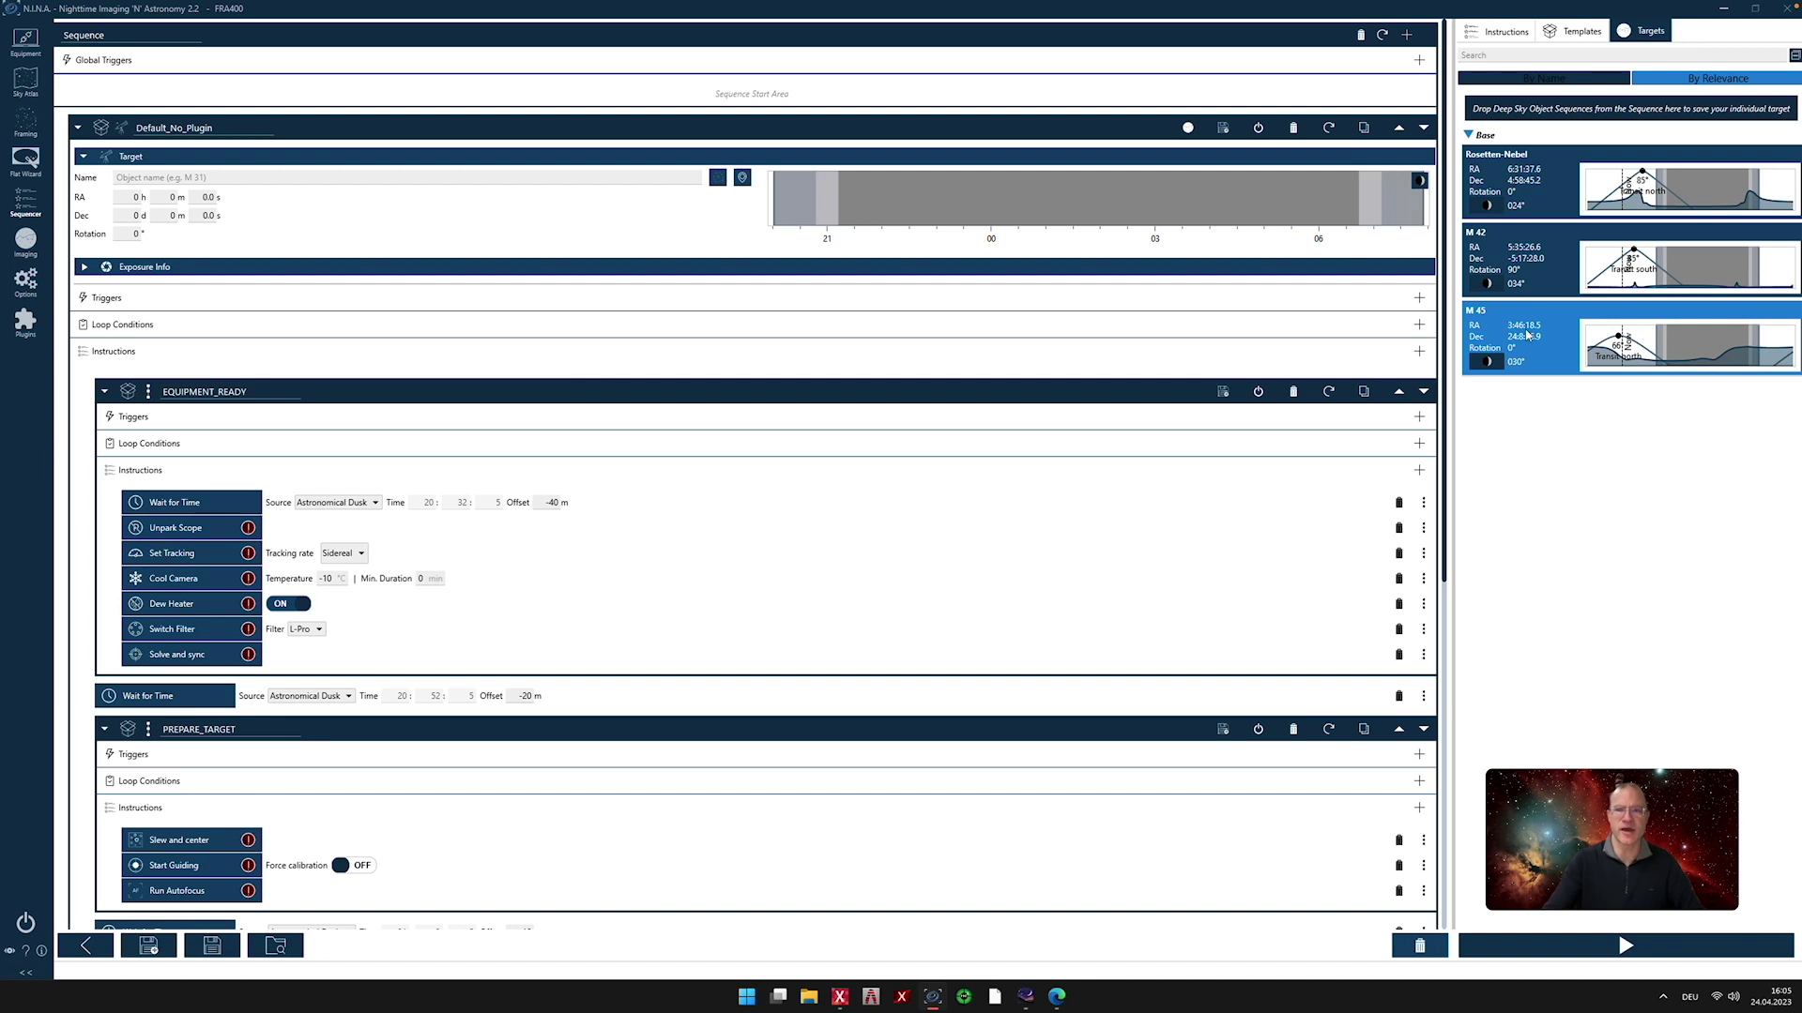
left_click_drag(1539, 328, 943, 211)
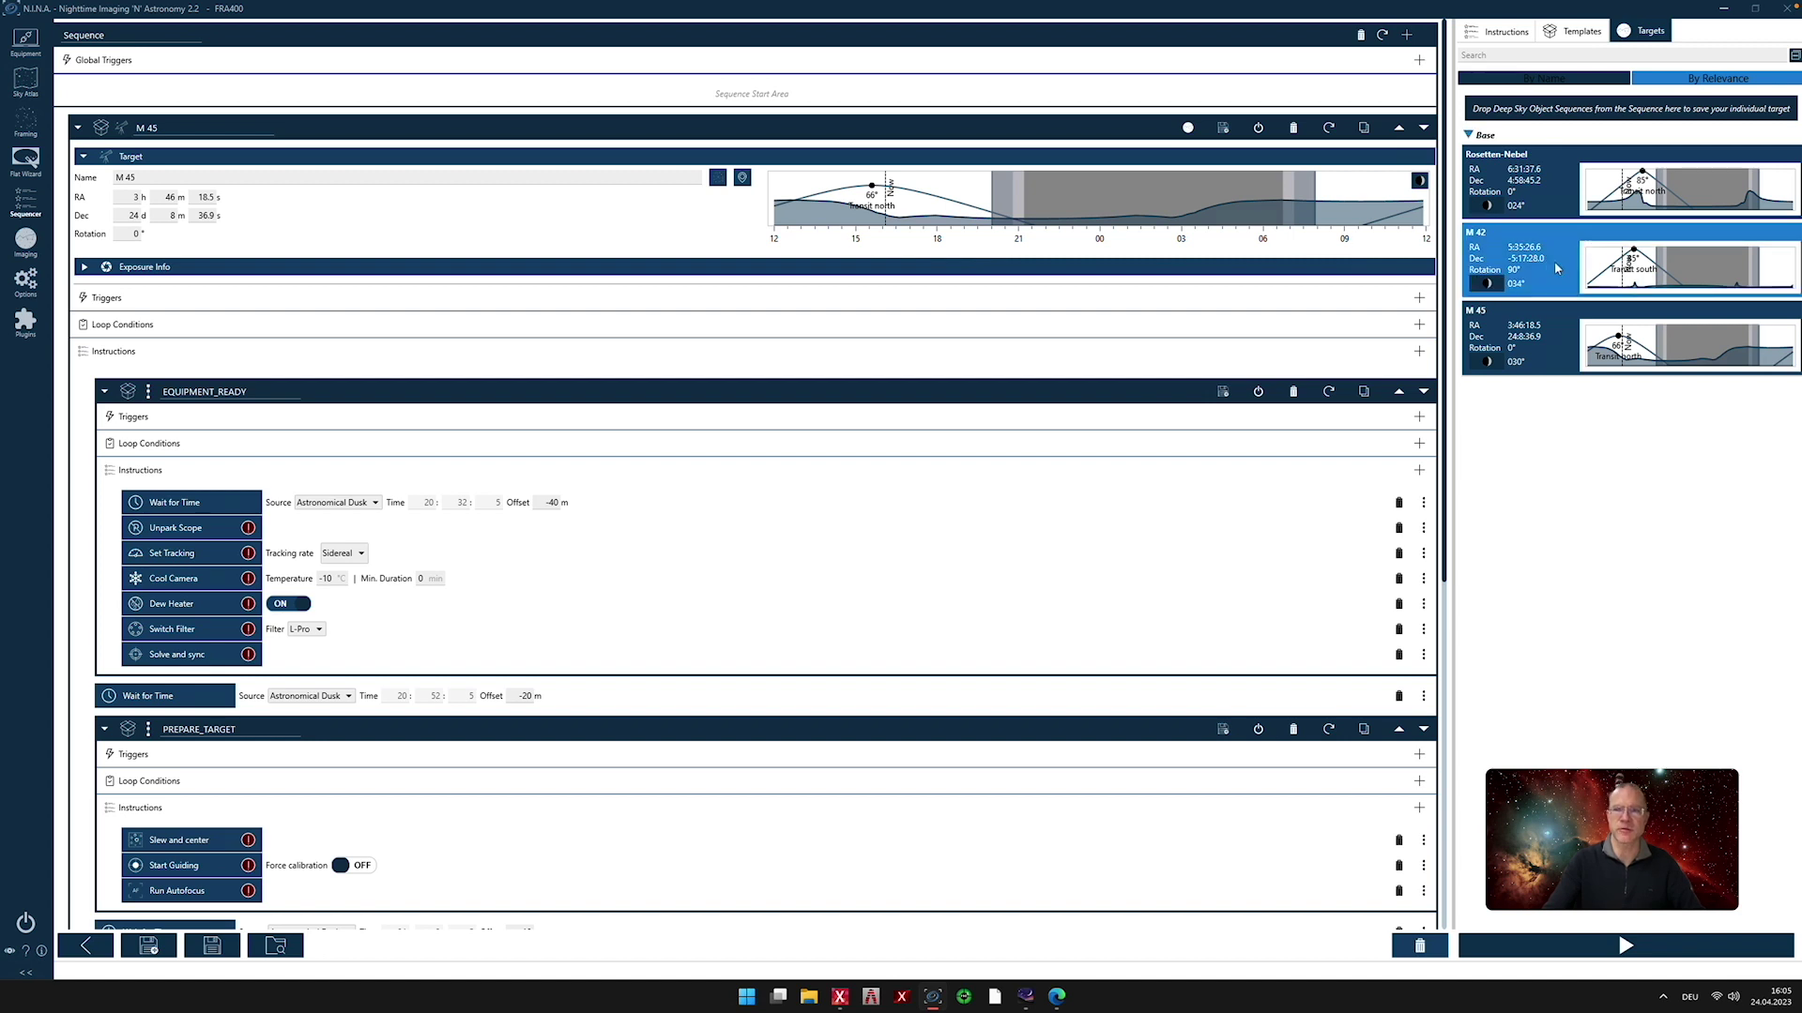
left_click_drag(1556, 268, 611, 223)
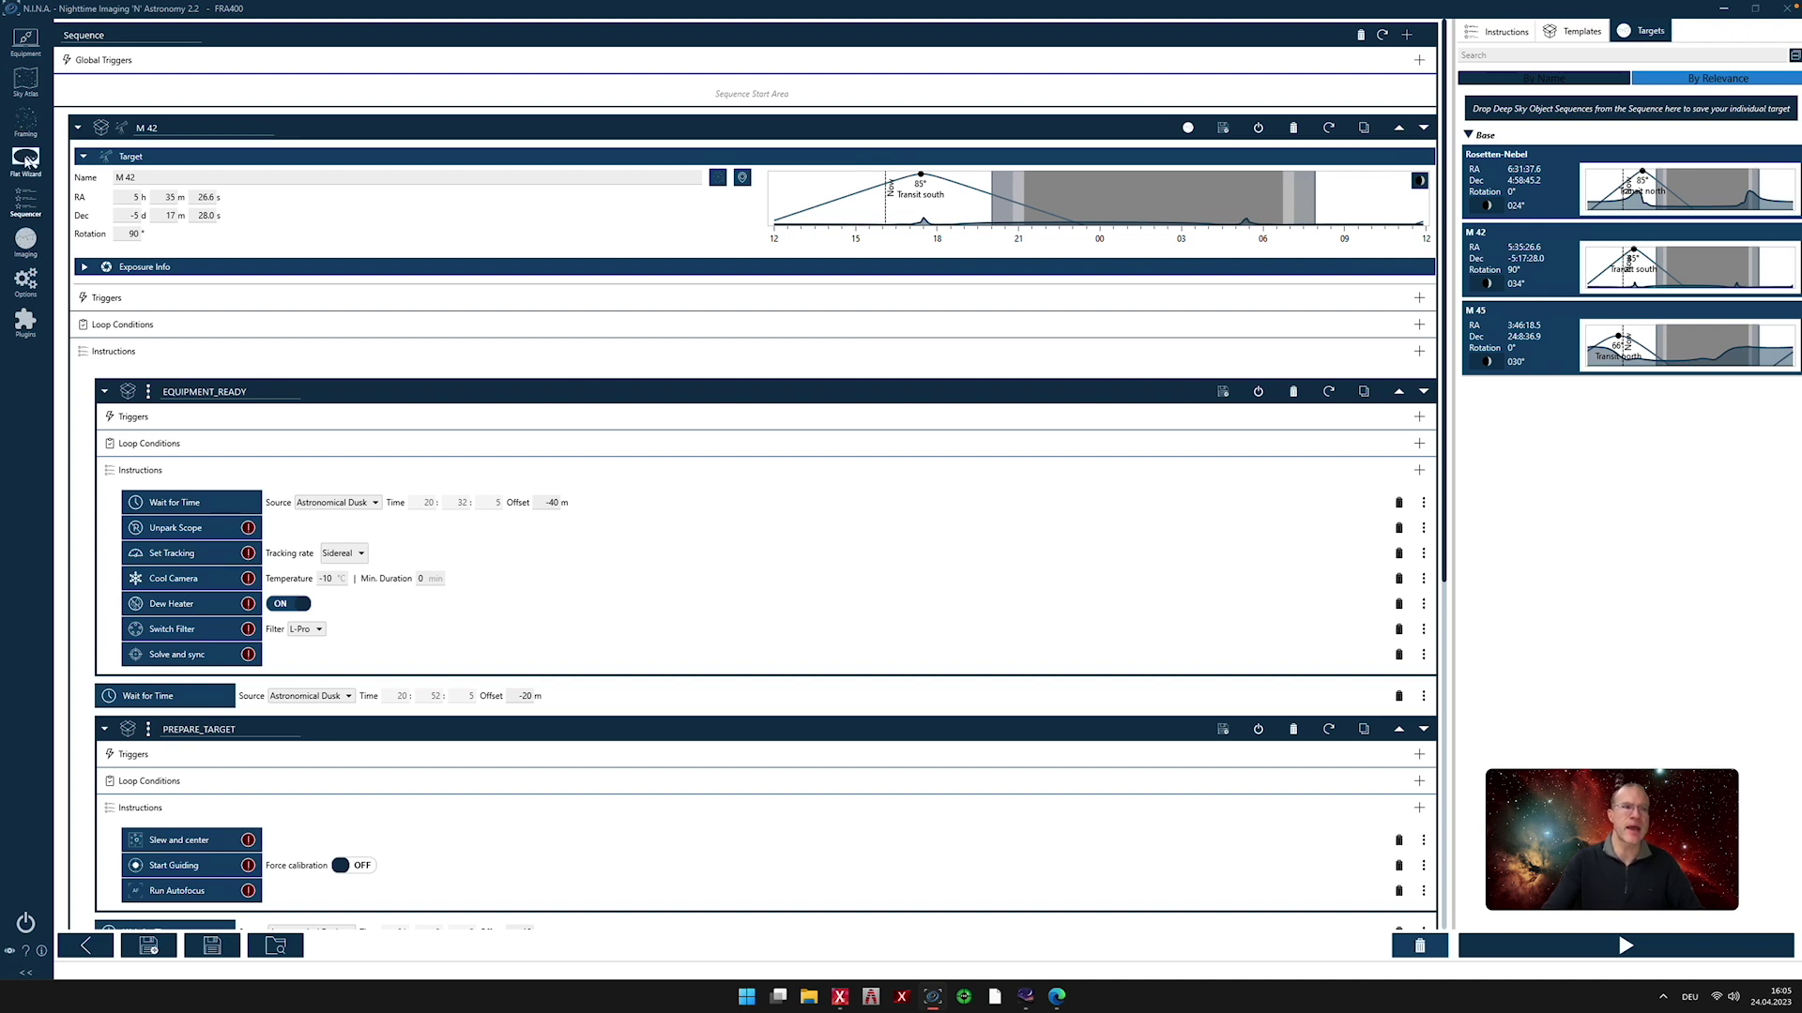
left_click(26, 122)
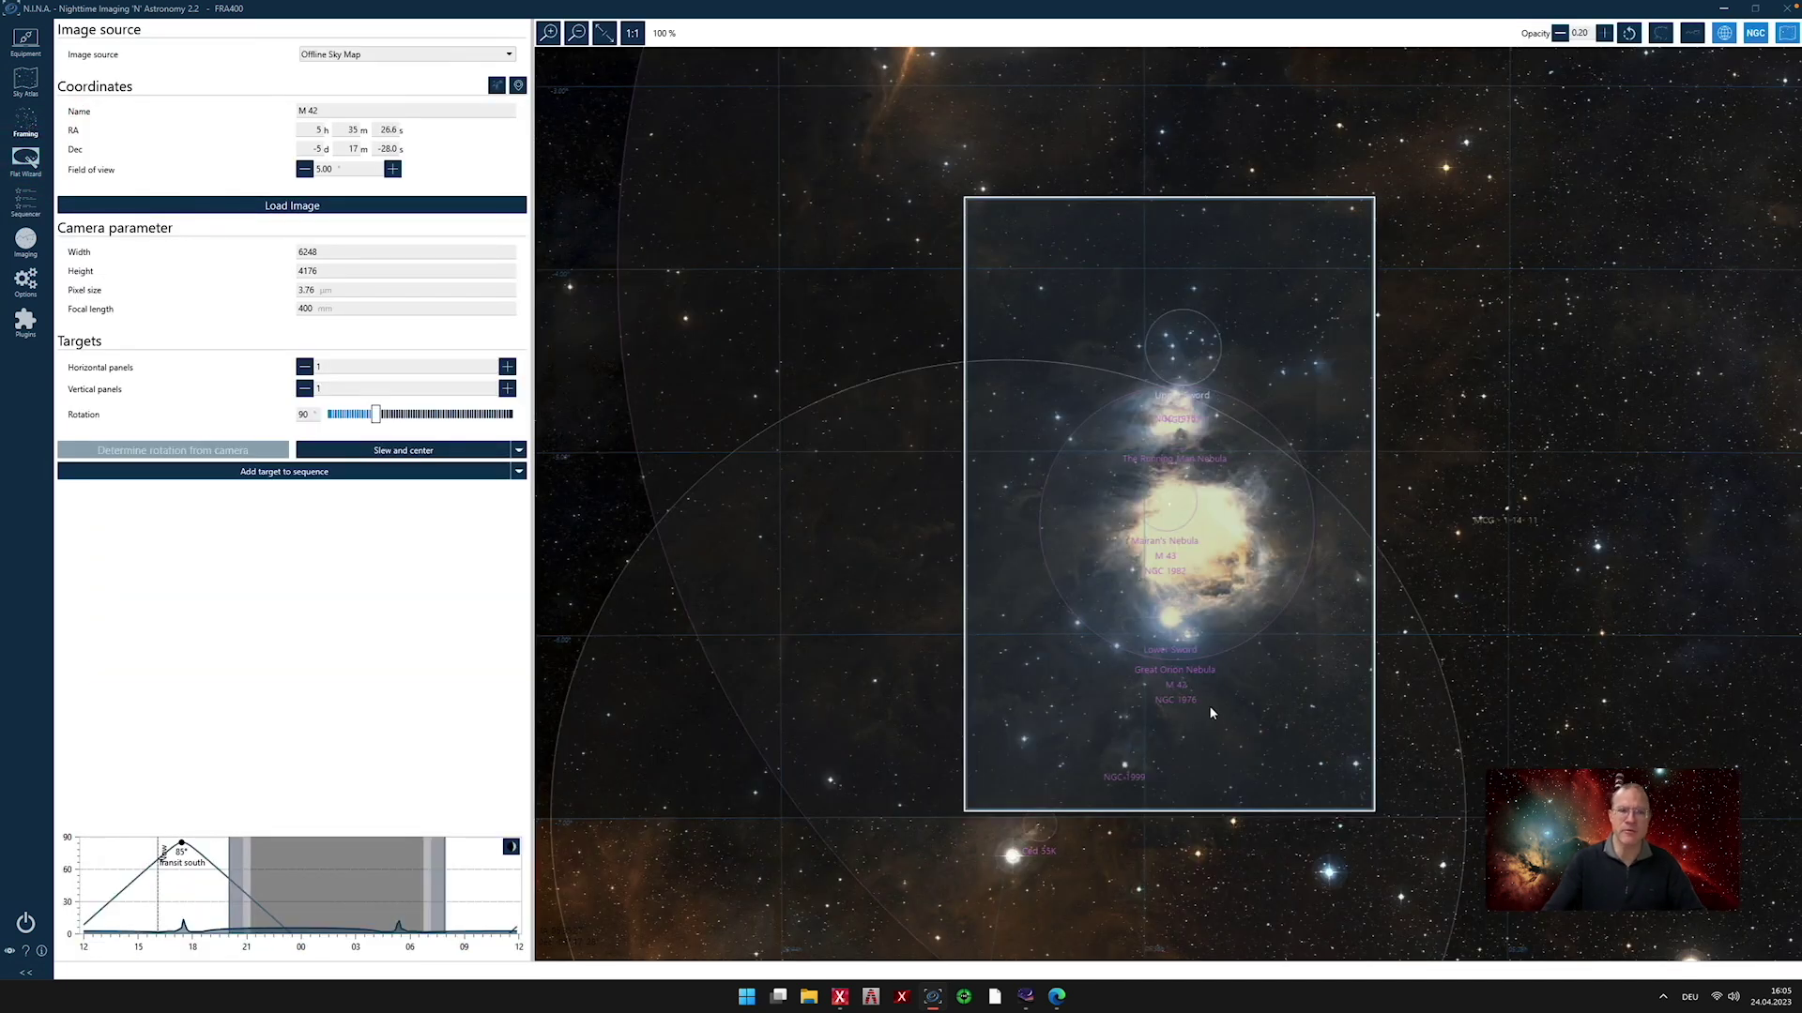
Add the framed M 42 (RA 5h 35m 26.6s, Dec −5° 17′ 28″, 90°) to the Sequencer via a template
left_click(268, 479)
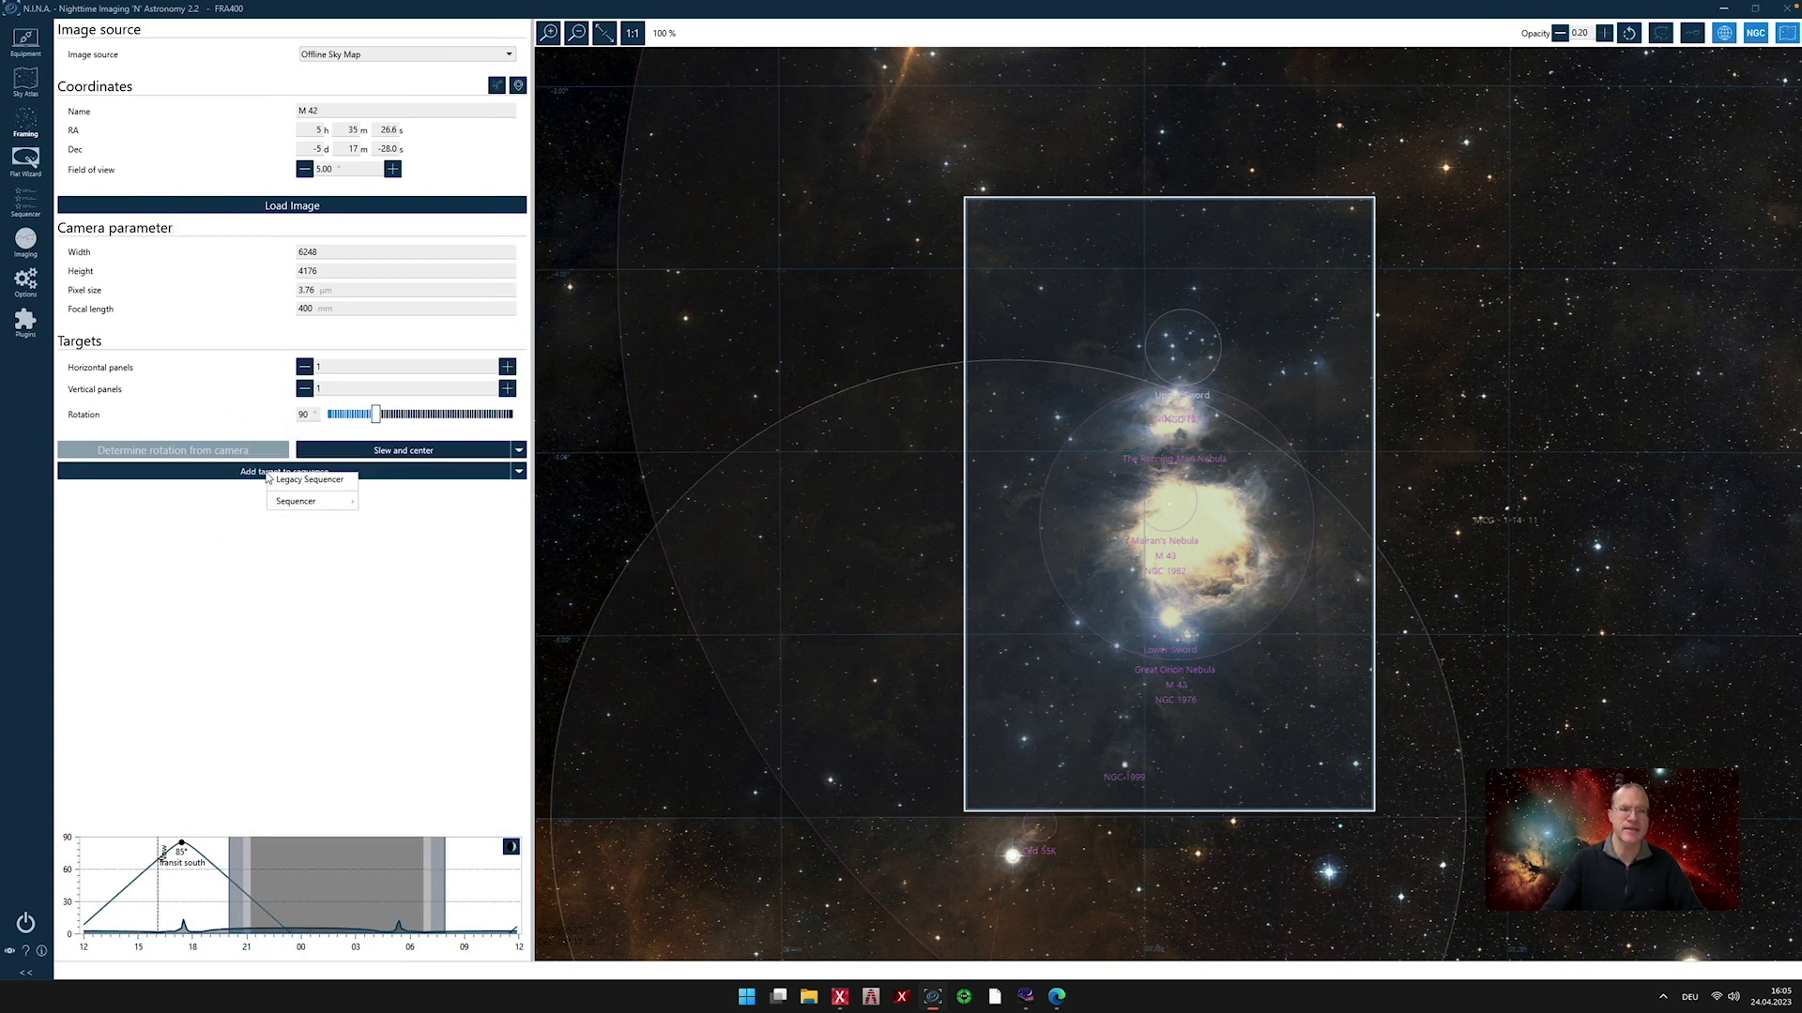
mouse_move(313, 503)
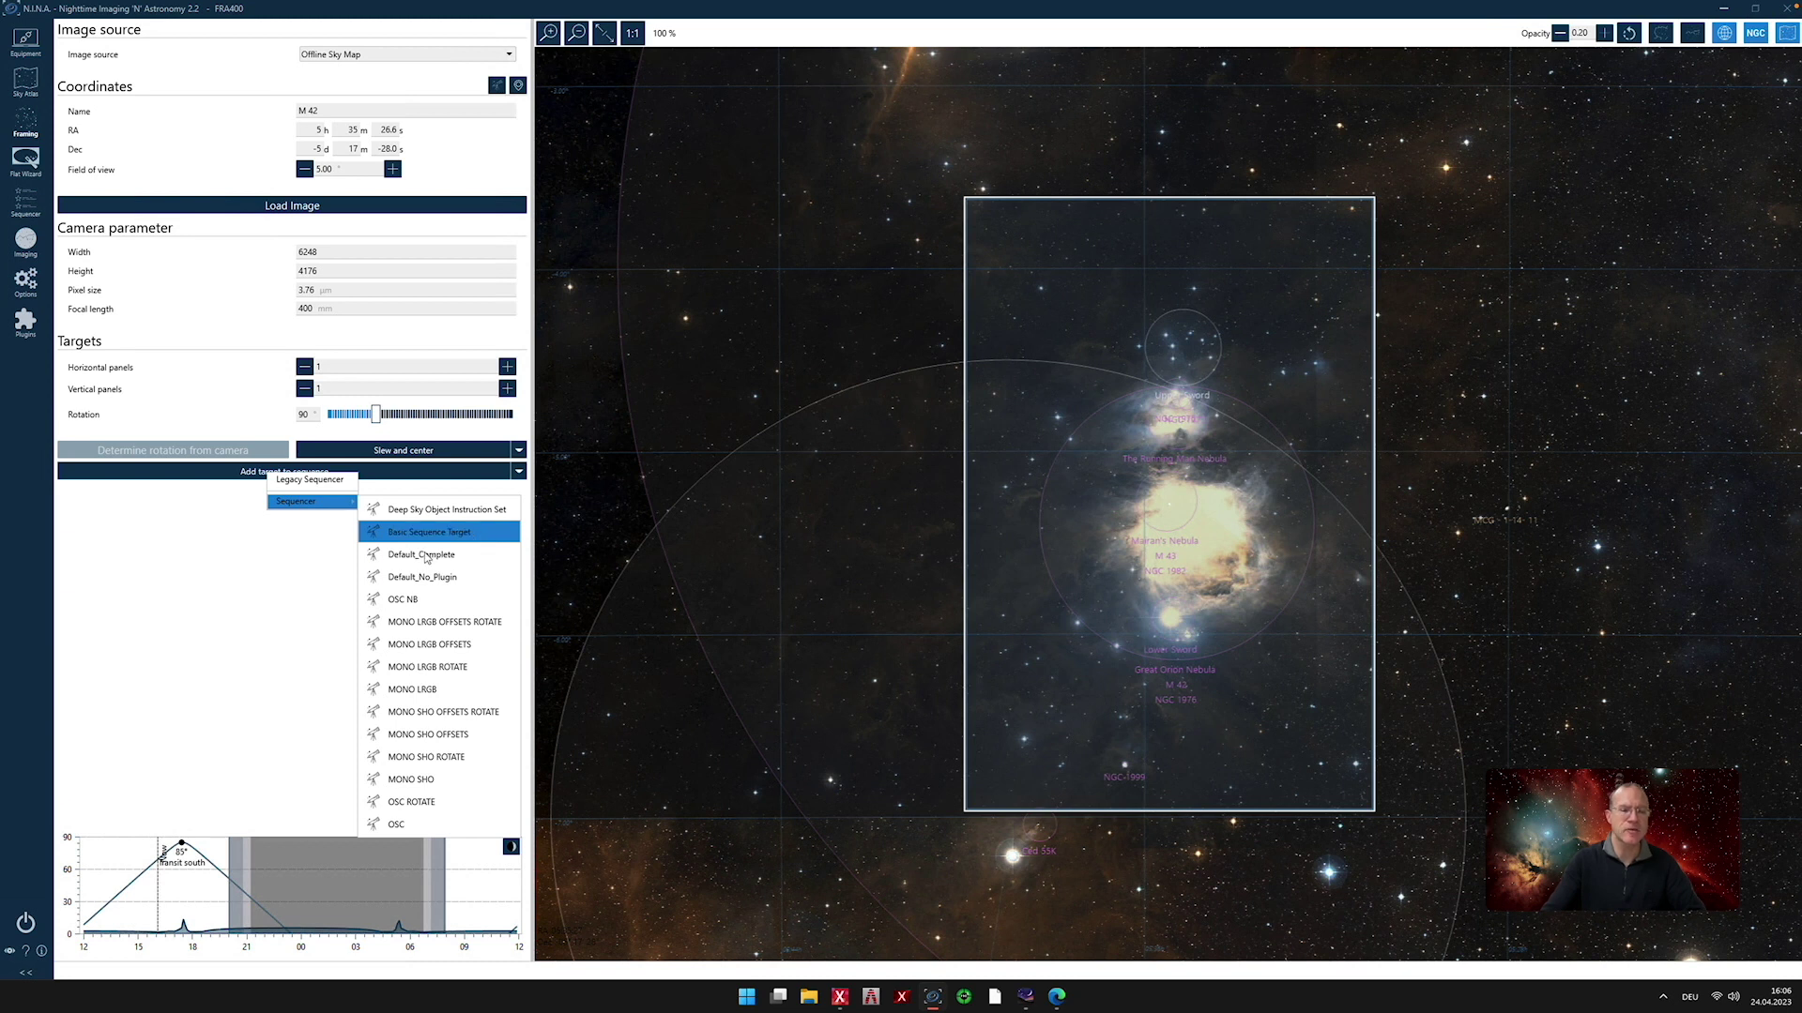
left_click(287, 584)
left_click(16, 197)
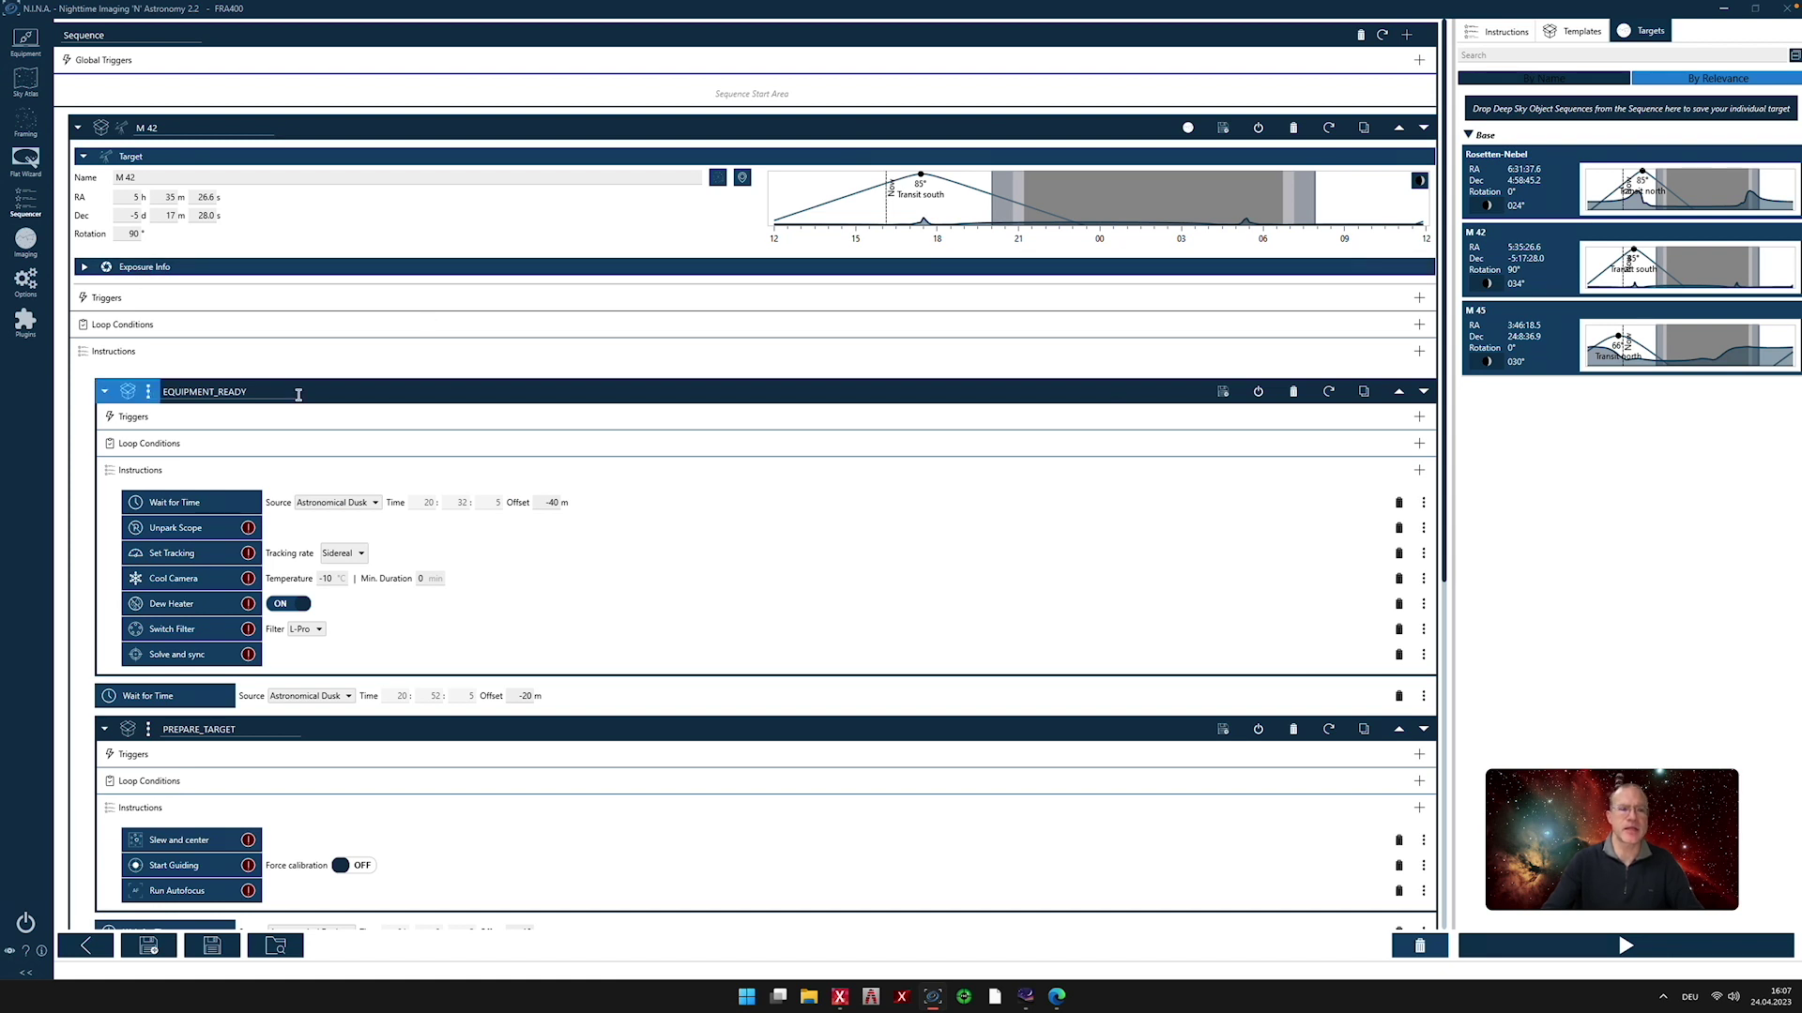
left_click_drag(299, 395, 256, 392)
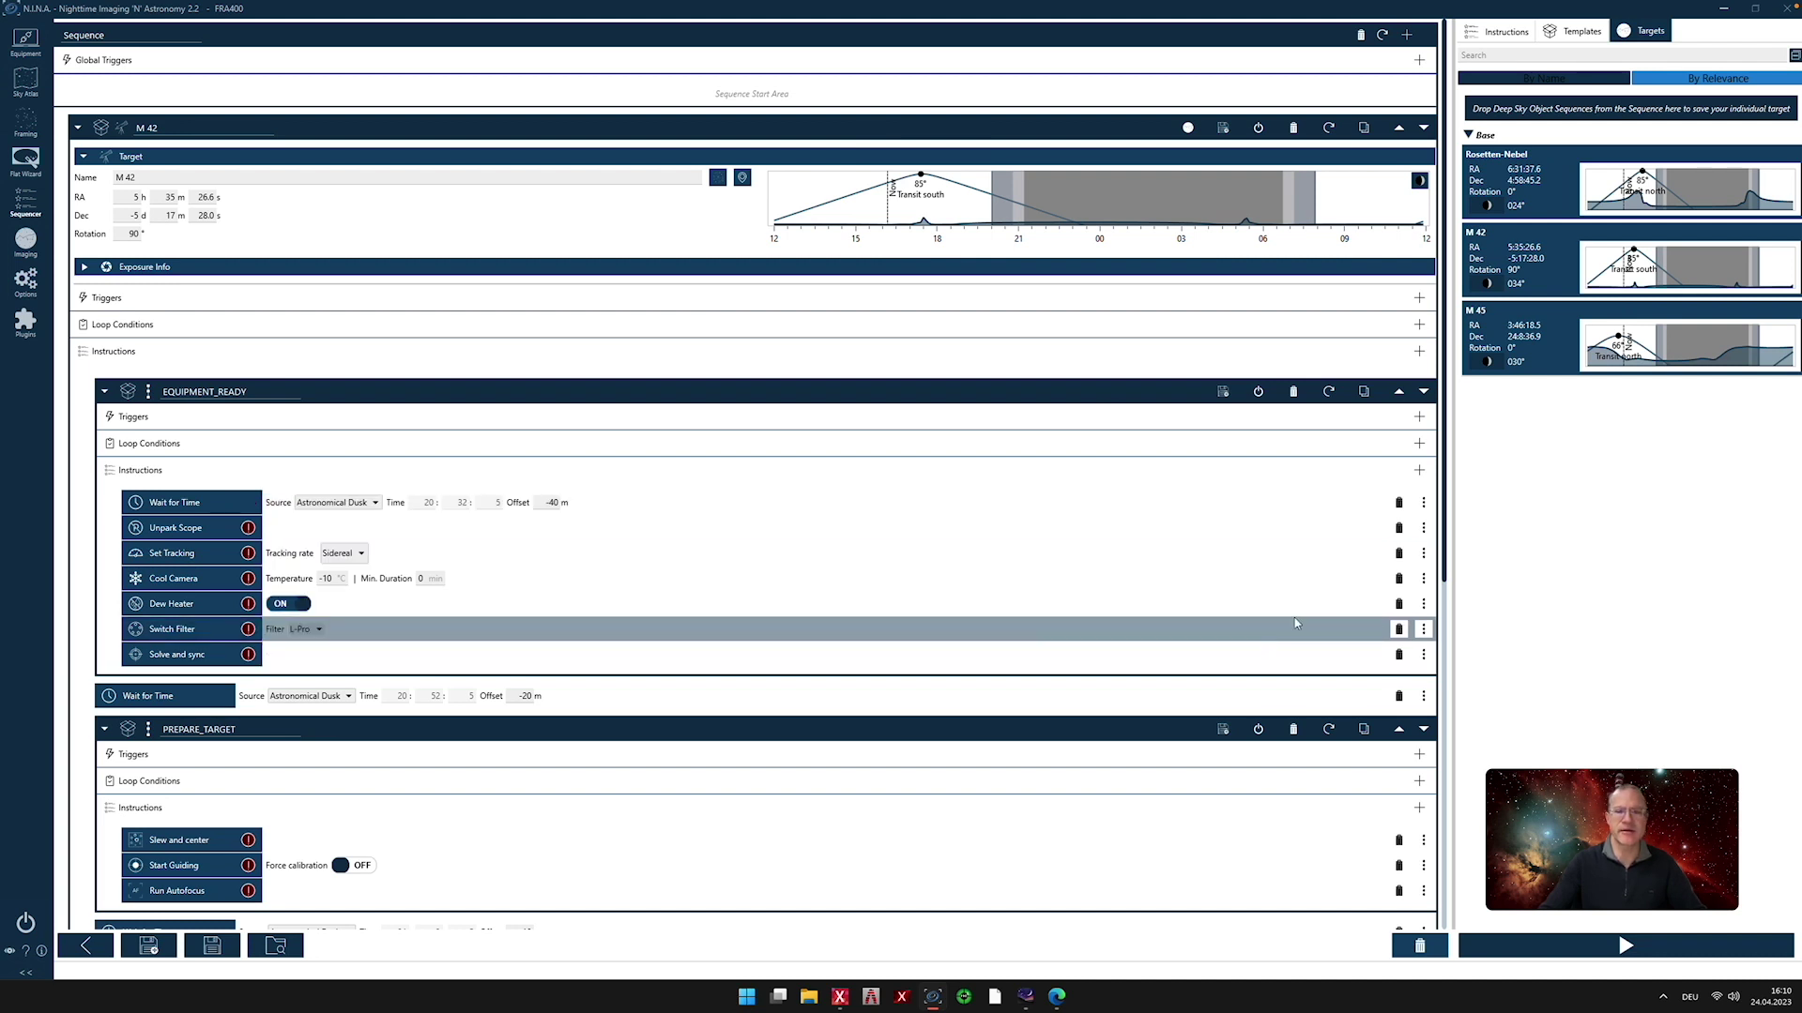
Delete the L-Pro Switch Filter and Dew Heater instructions from EQUIPMENT_READY
left_click(1399, 630)
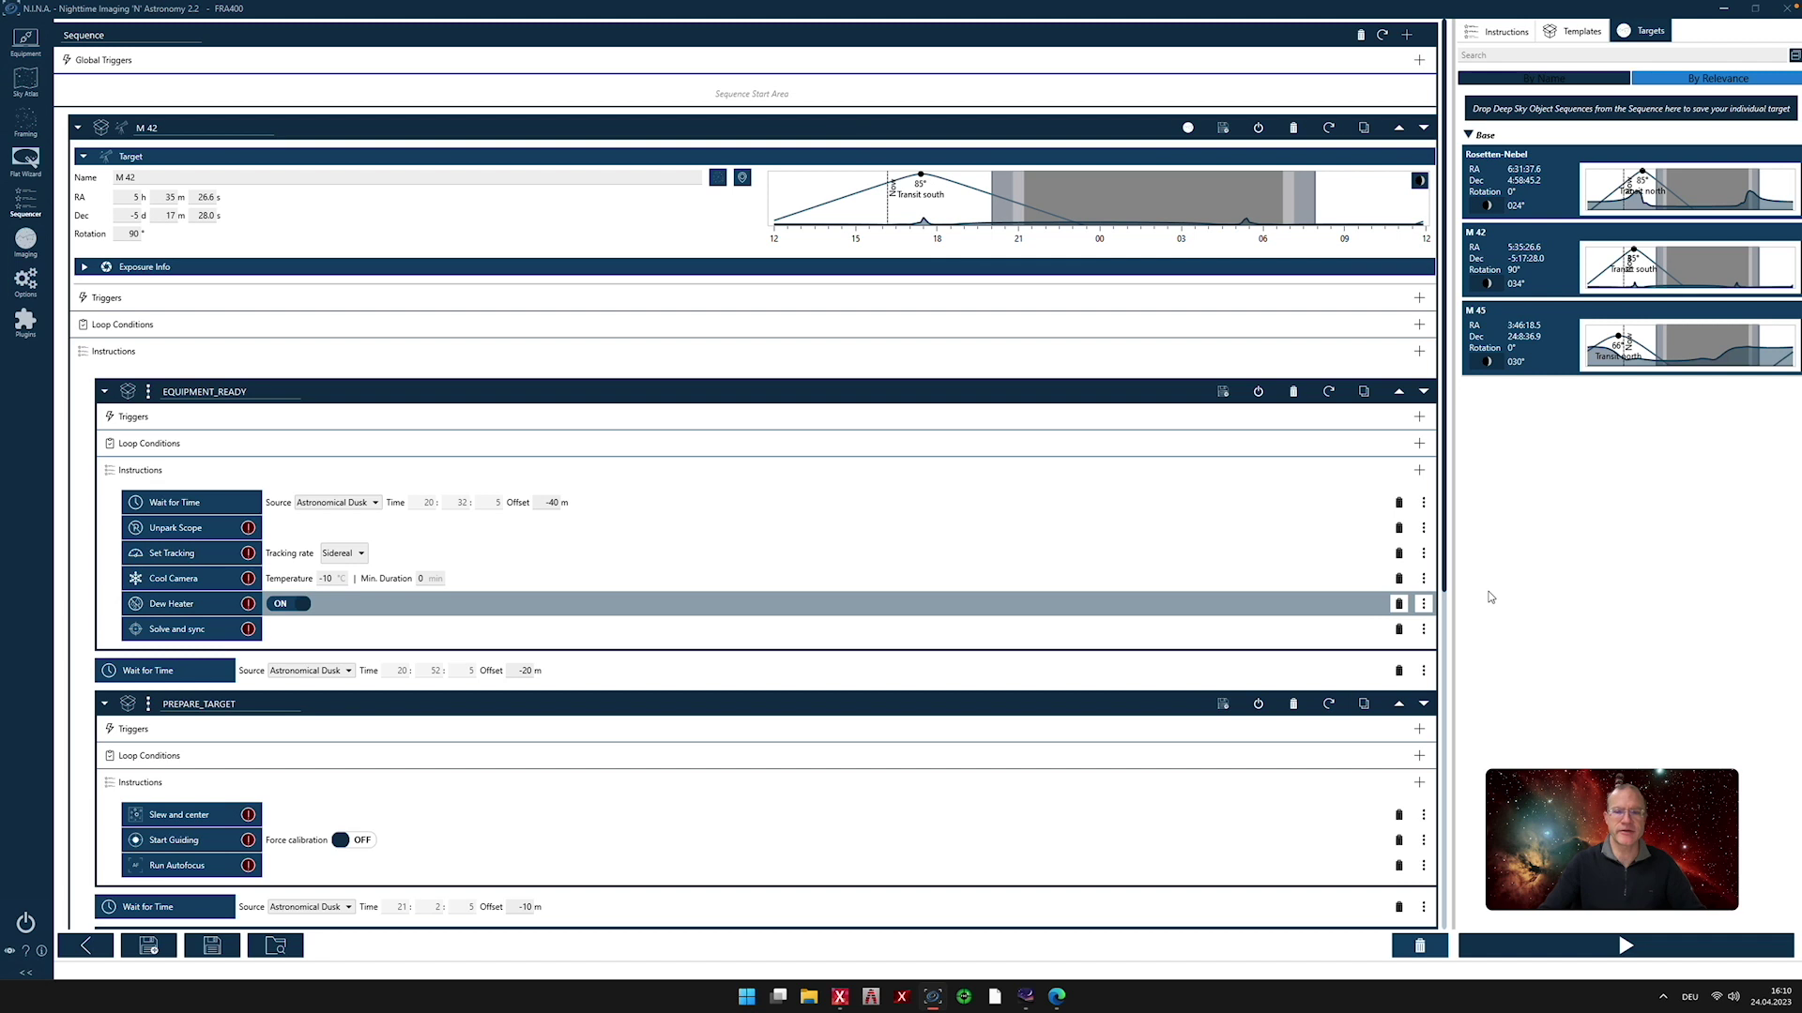
left_click(1399, 604)
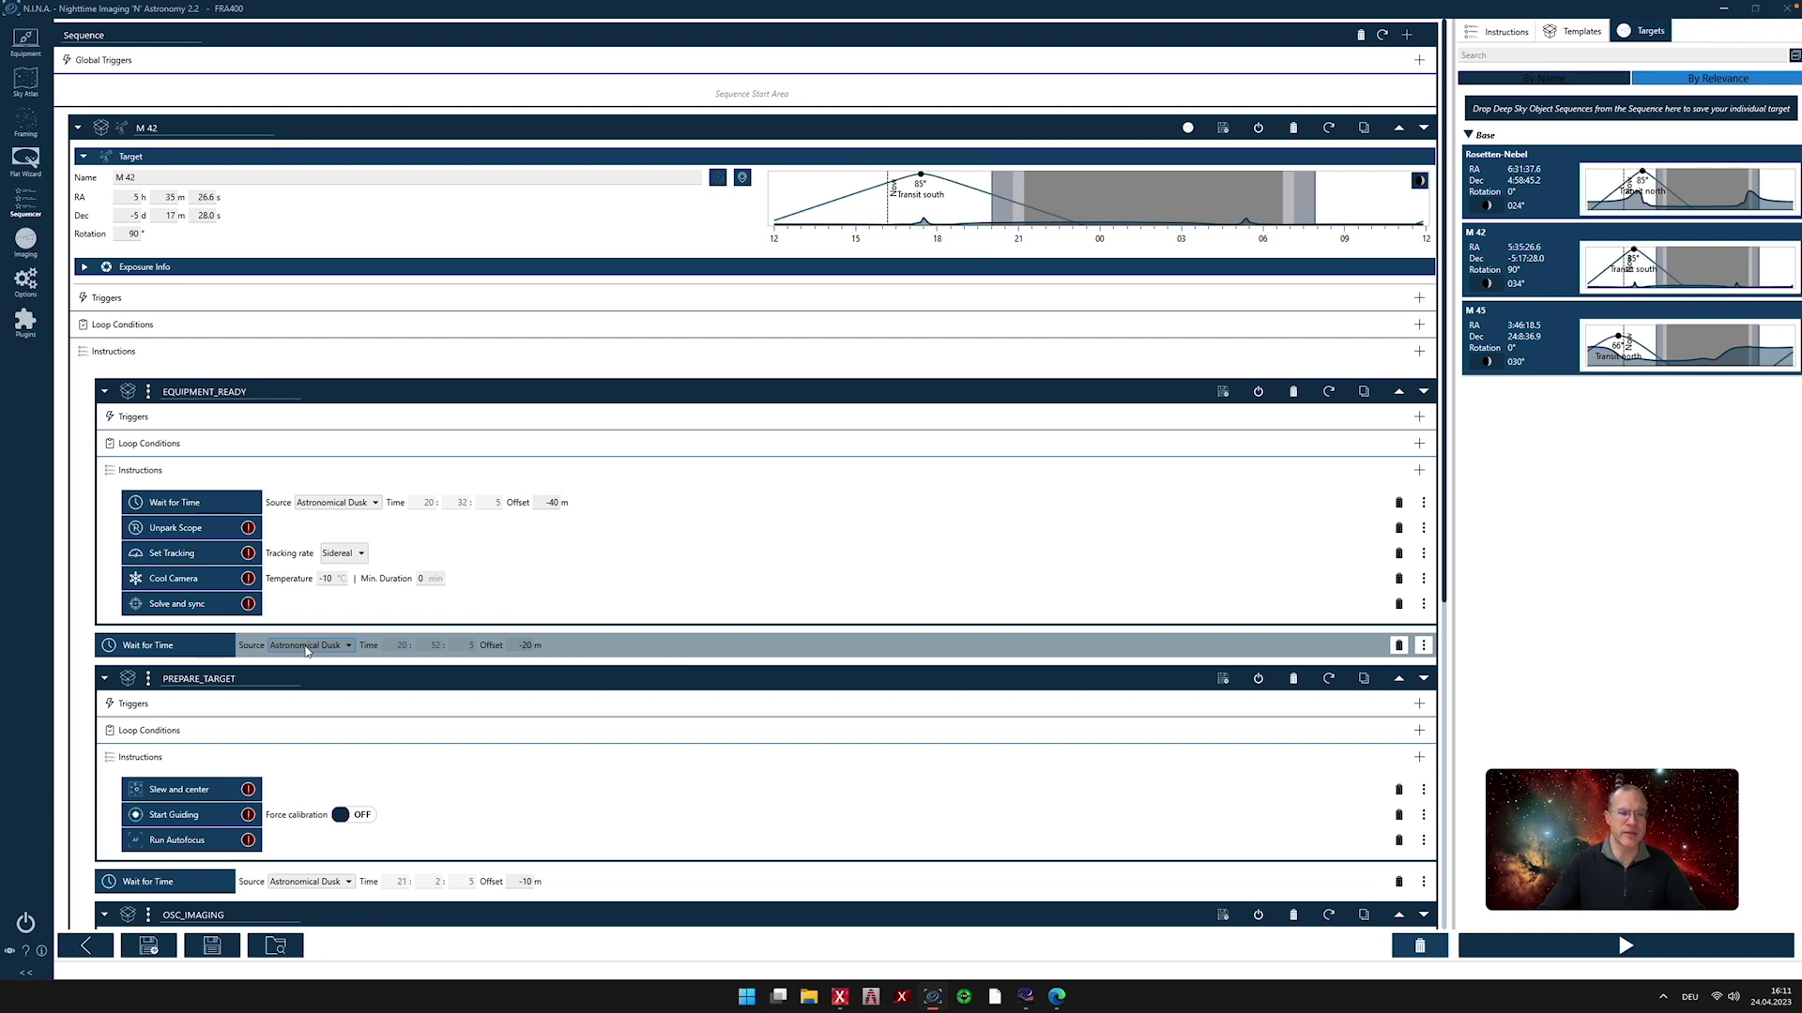
scroll(307, 649, "down", 3)
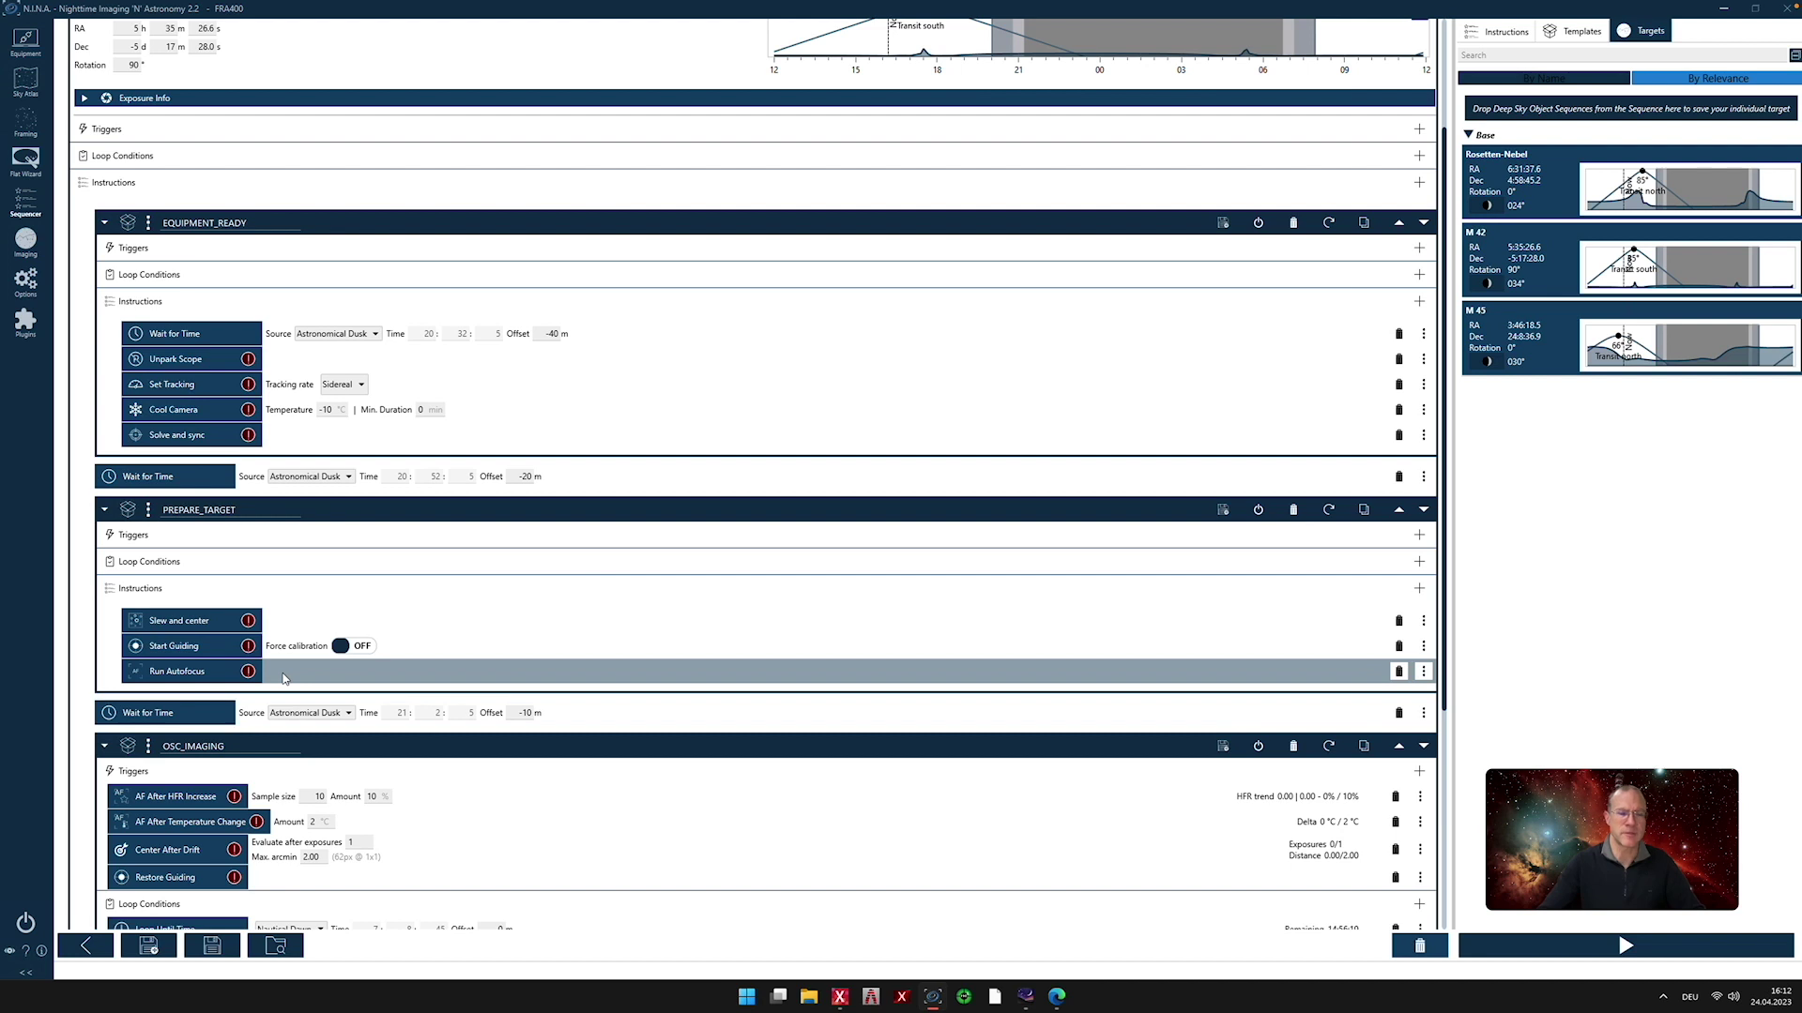
Reorder the Smart Exposure steps in OSC_IMAGING and delete the second Smart Exposure
scroll(283, 677, "down", 5)
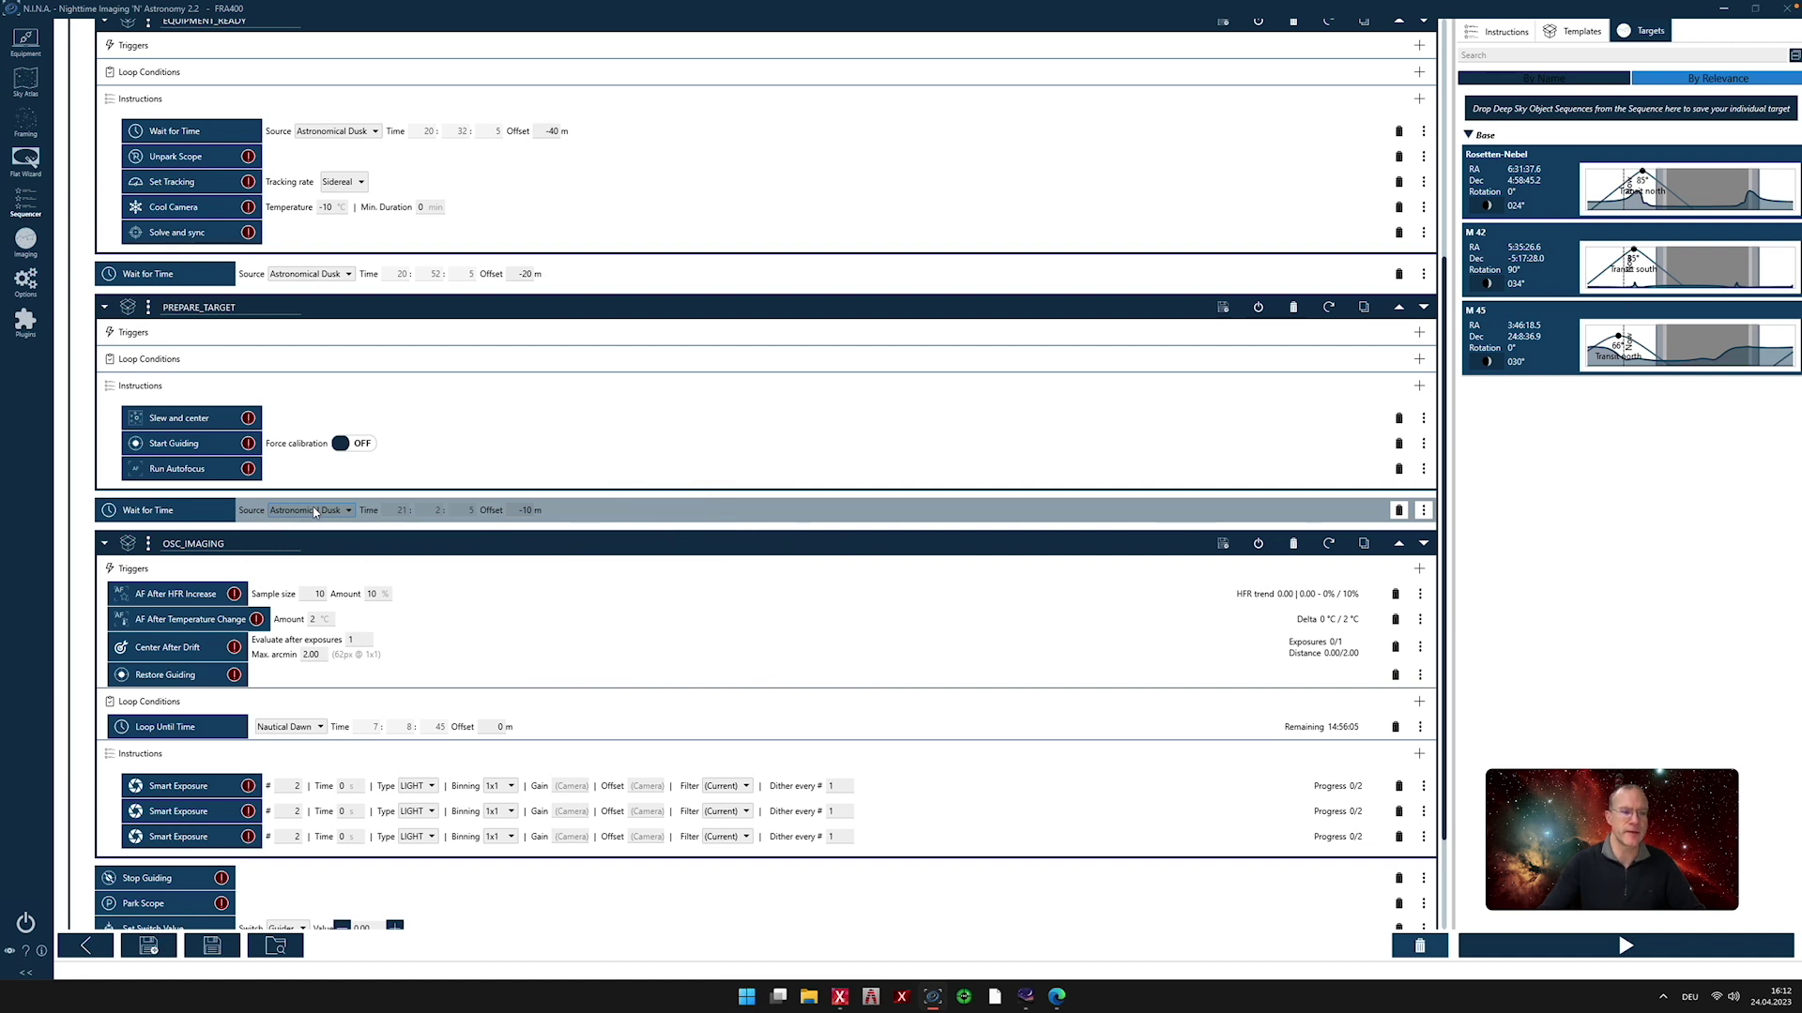
scroll(314, 512, "down", 3)
left_click_drag(314, 513, 187, 615)
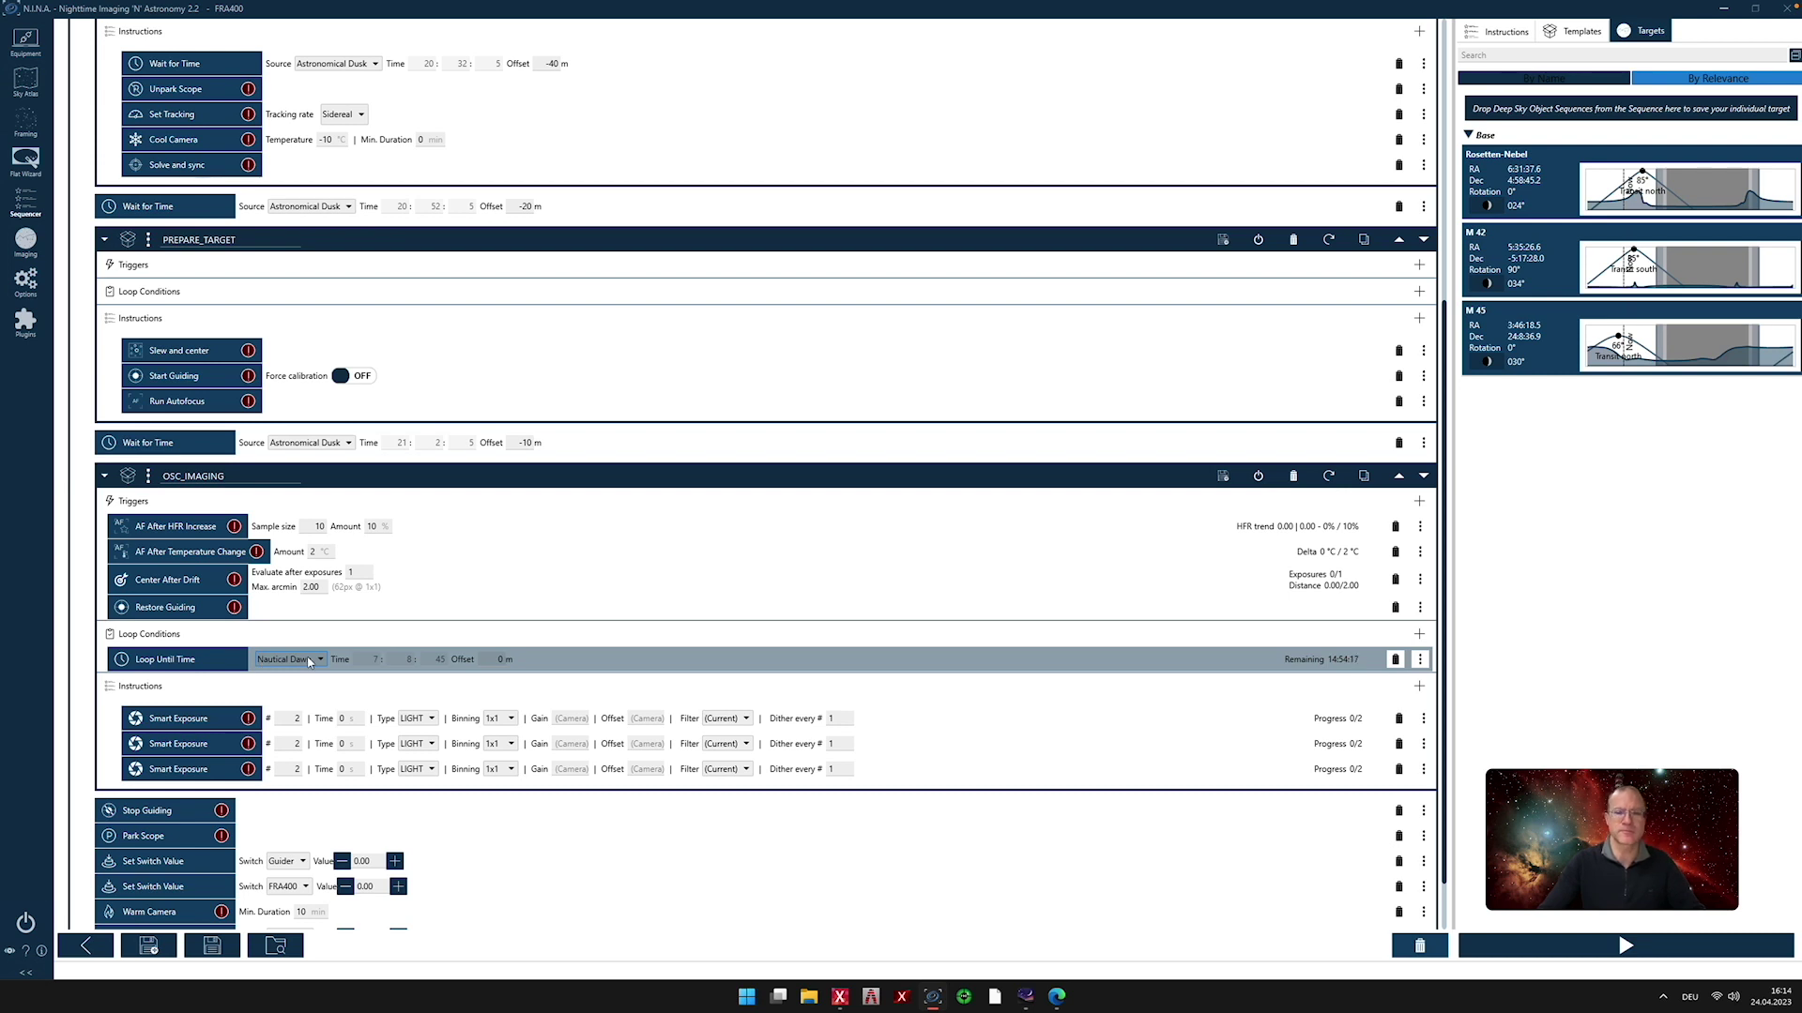
scroll(310, 660, "down", 2)
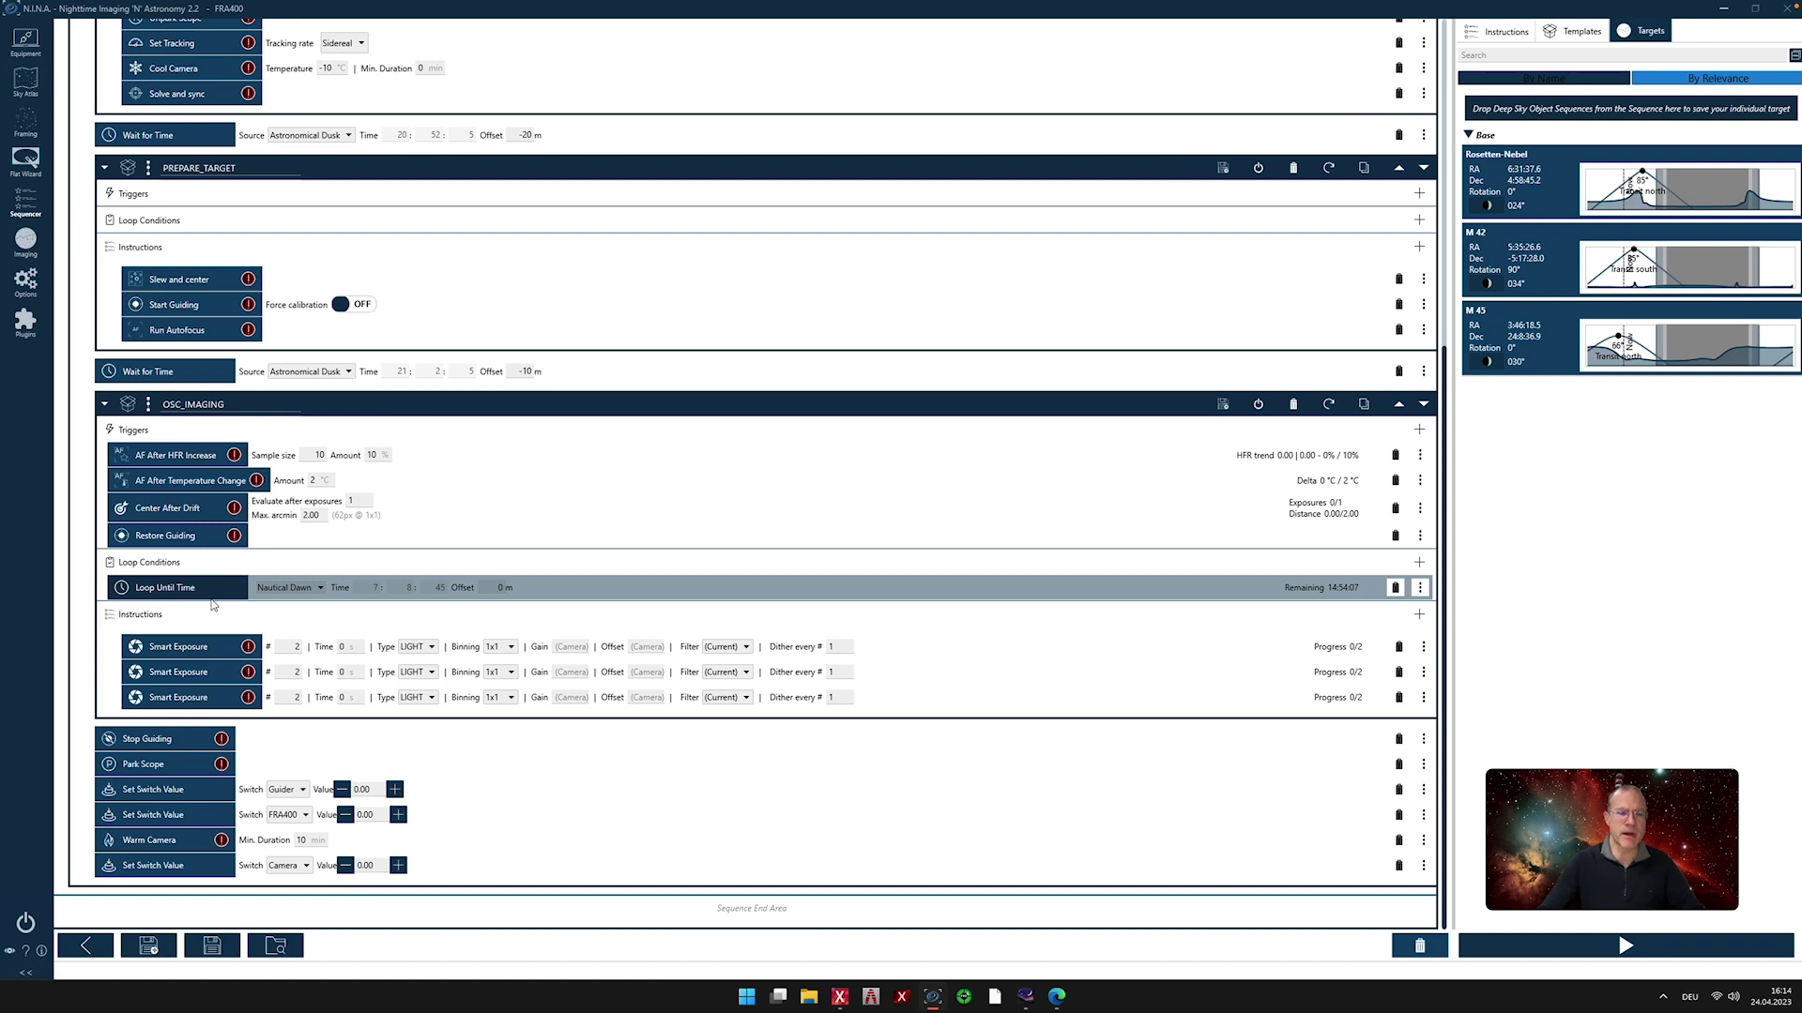
mouse_move(179, 647)
left_mouse_down()
mouse_move(215, 697)
mouse_move(212, 653)
left_mouse_up()
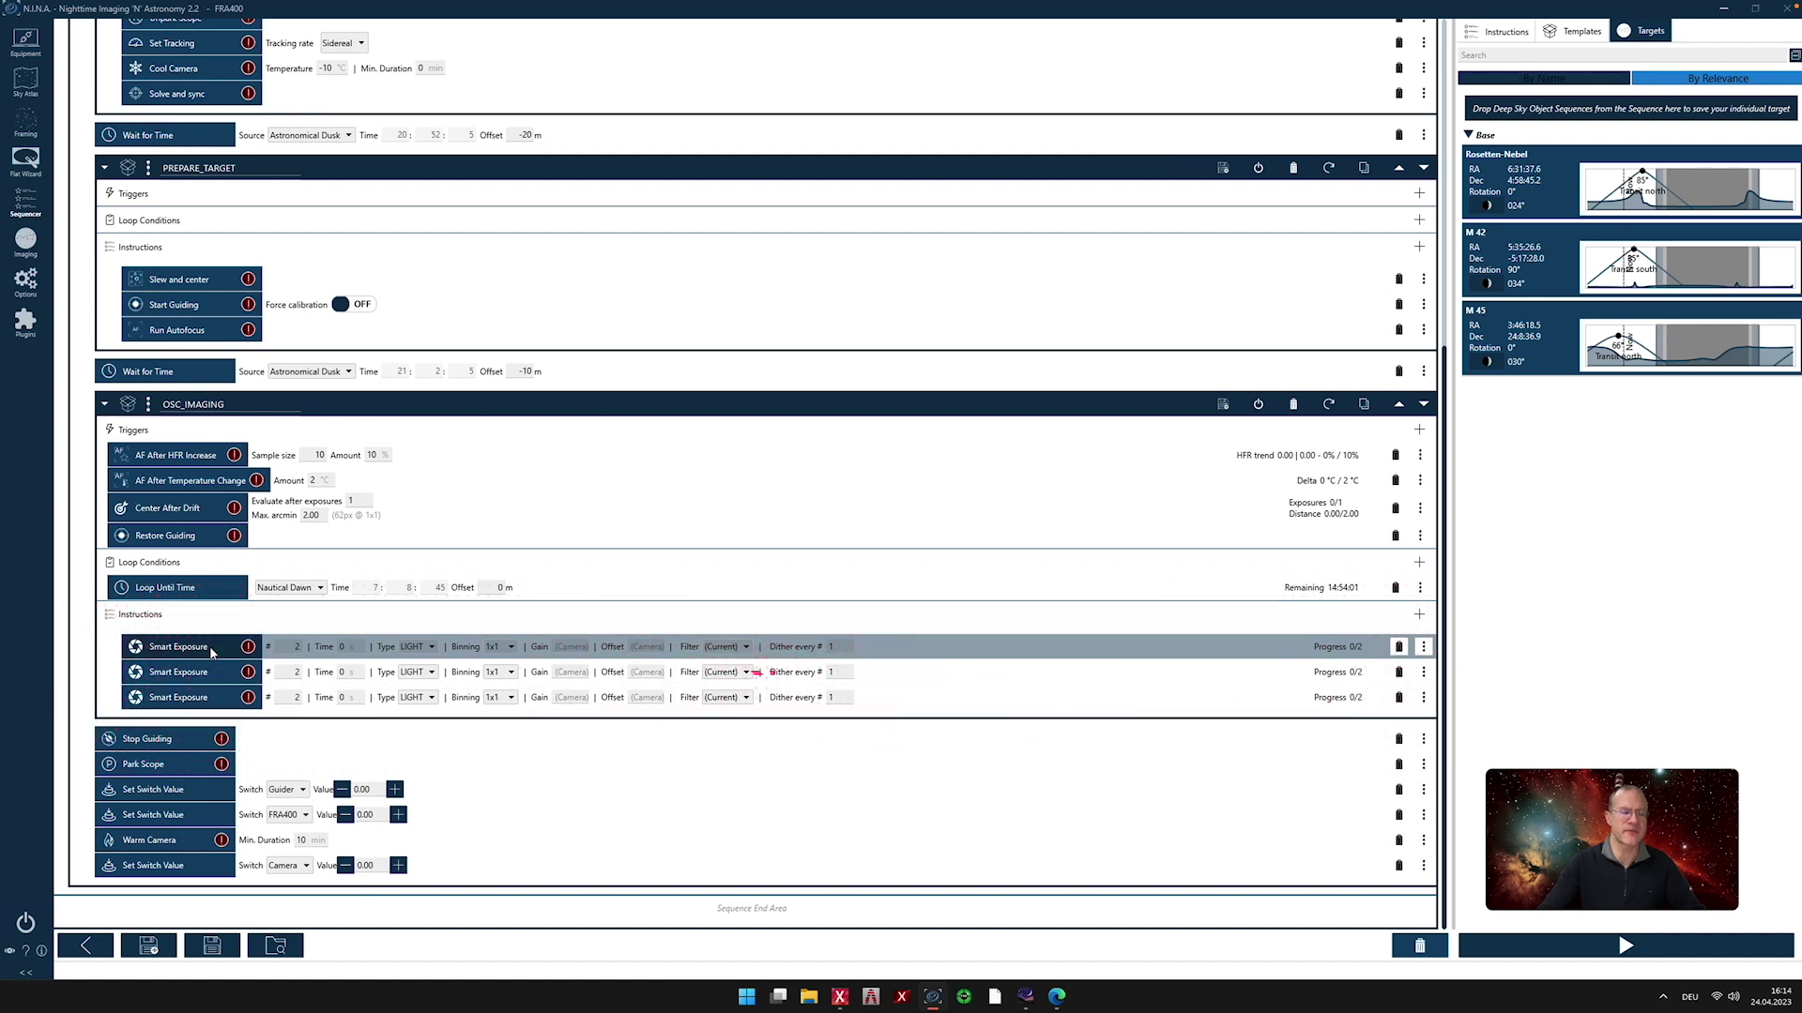
left_click(1399, 673)
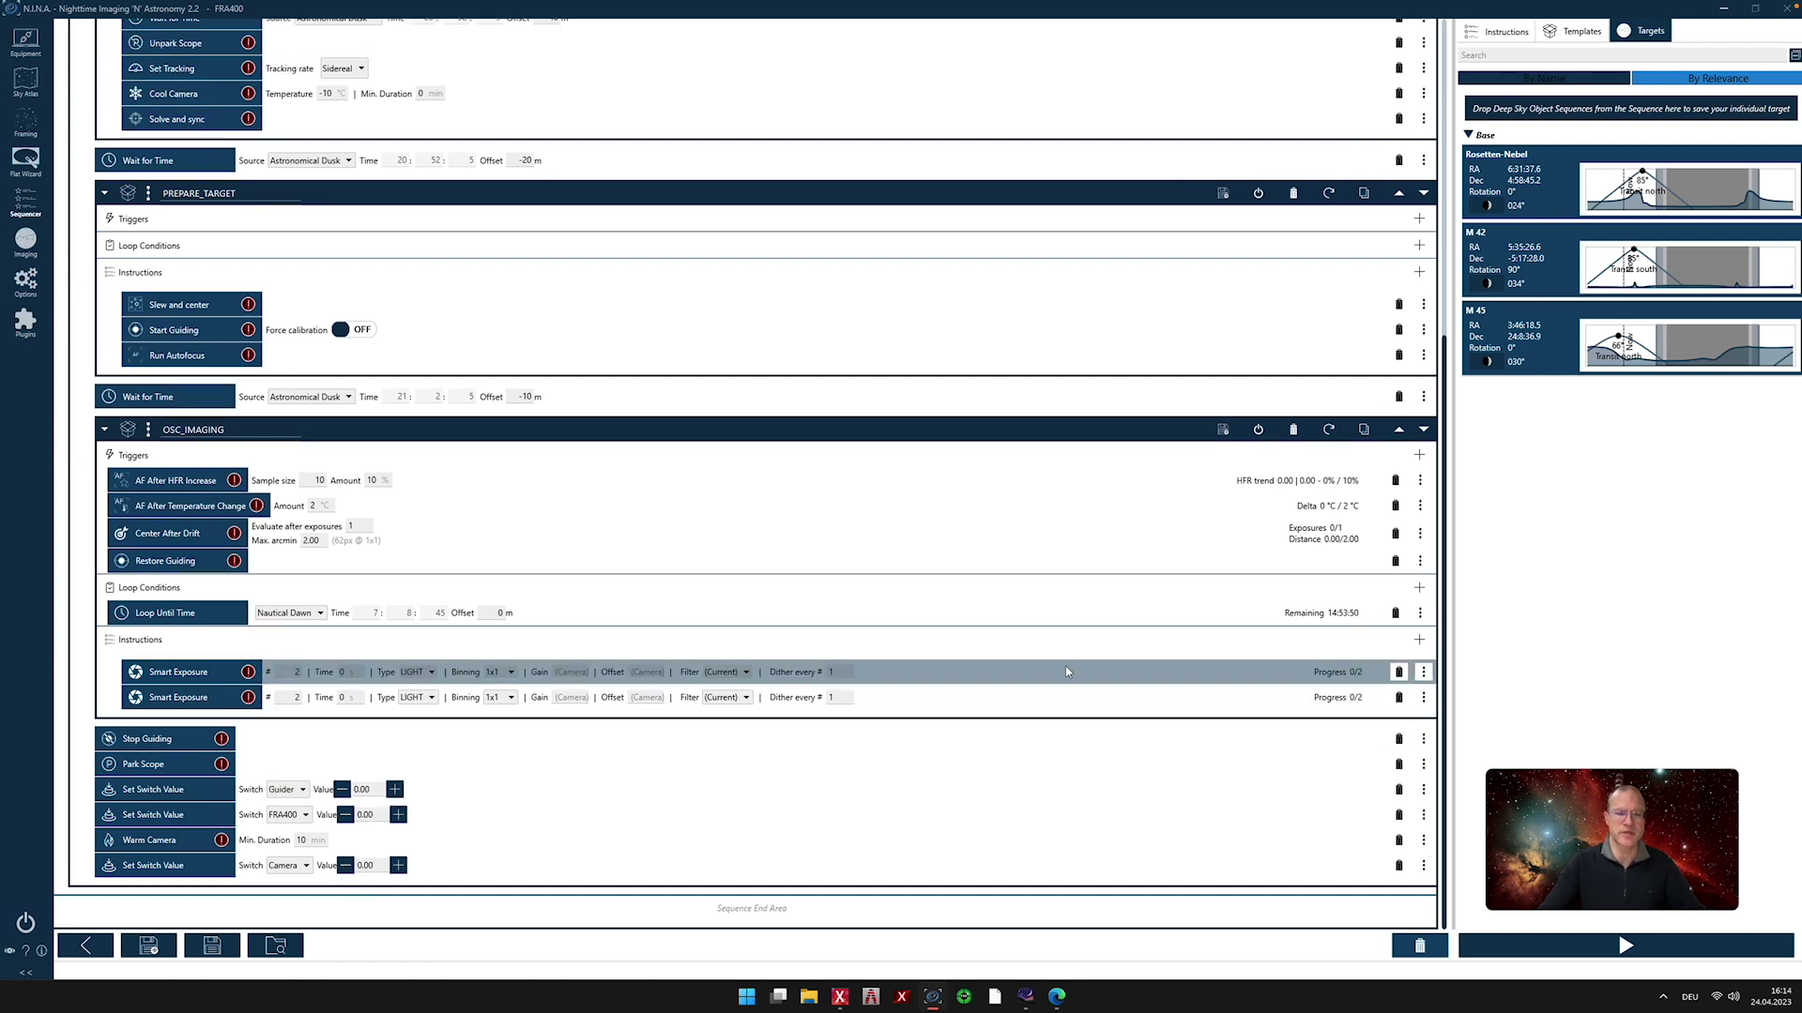
Set the first Smart Exposure to 50 frames of 60 s through Antlia, dithering every 2
left_click(290, 672)
left_click_drag(284, 671, 301, 672)
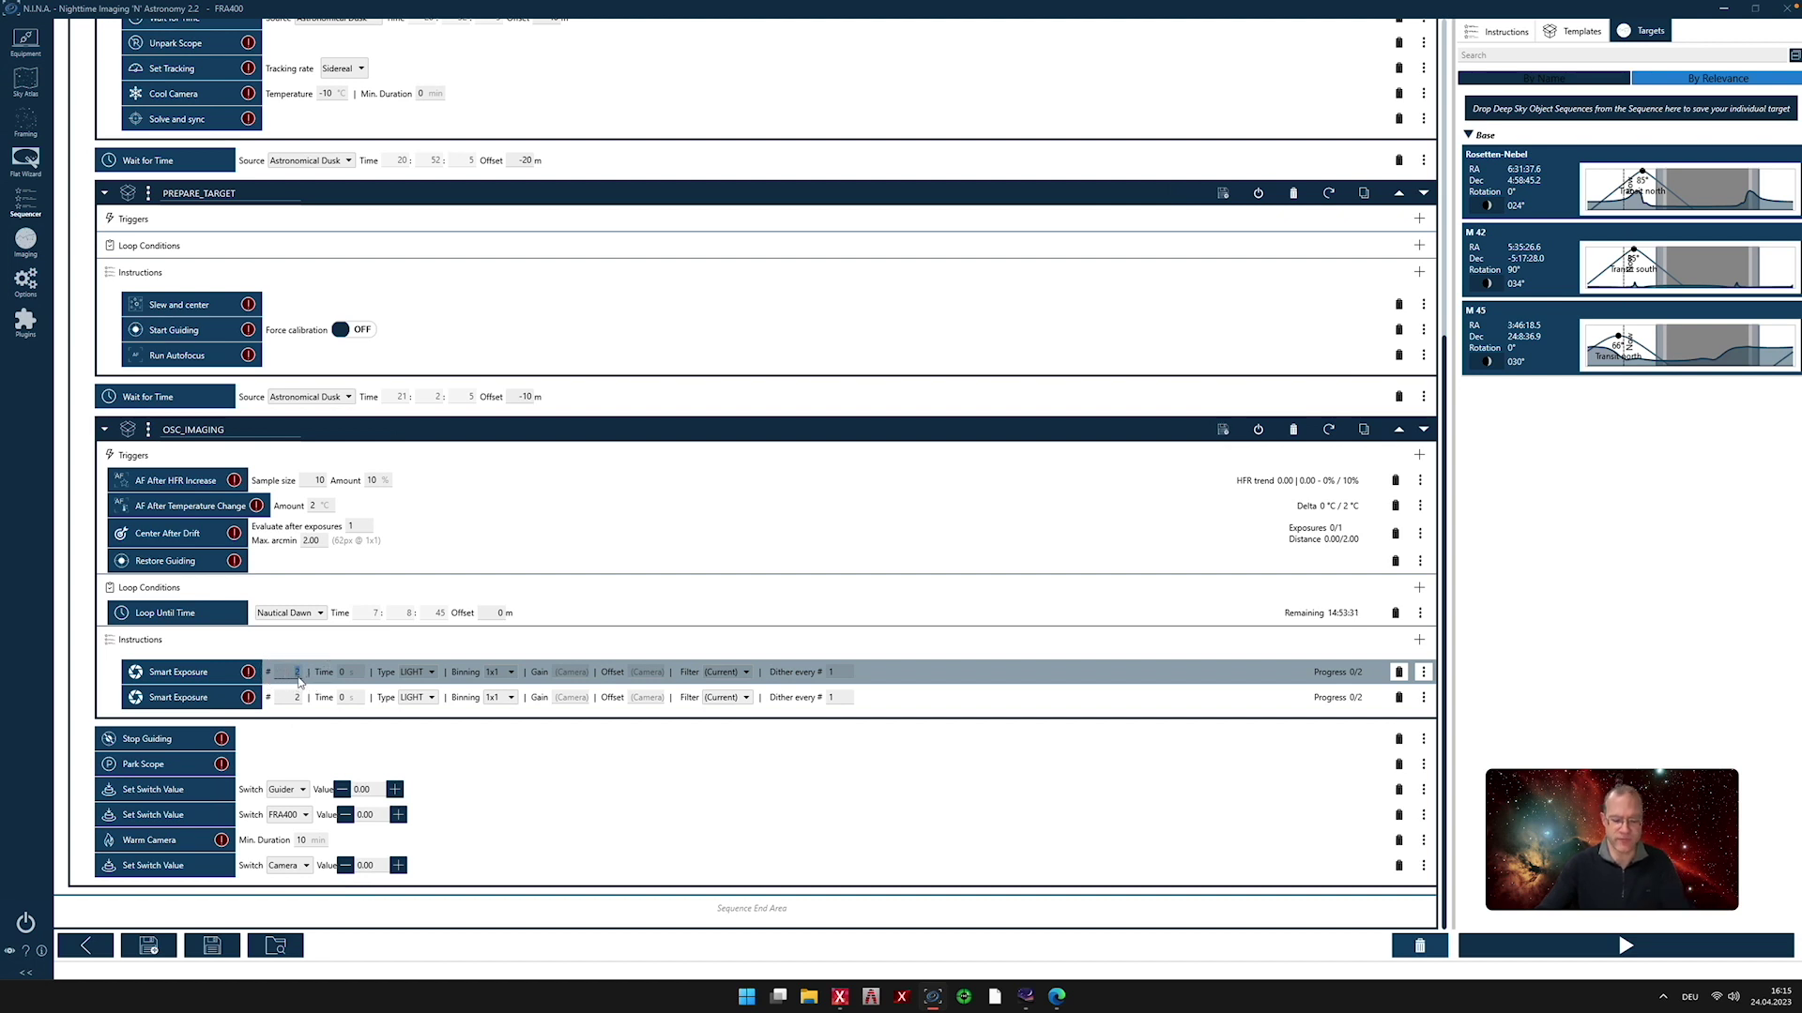
type("50")
left_click(344, 674)
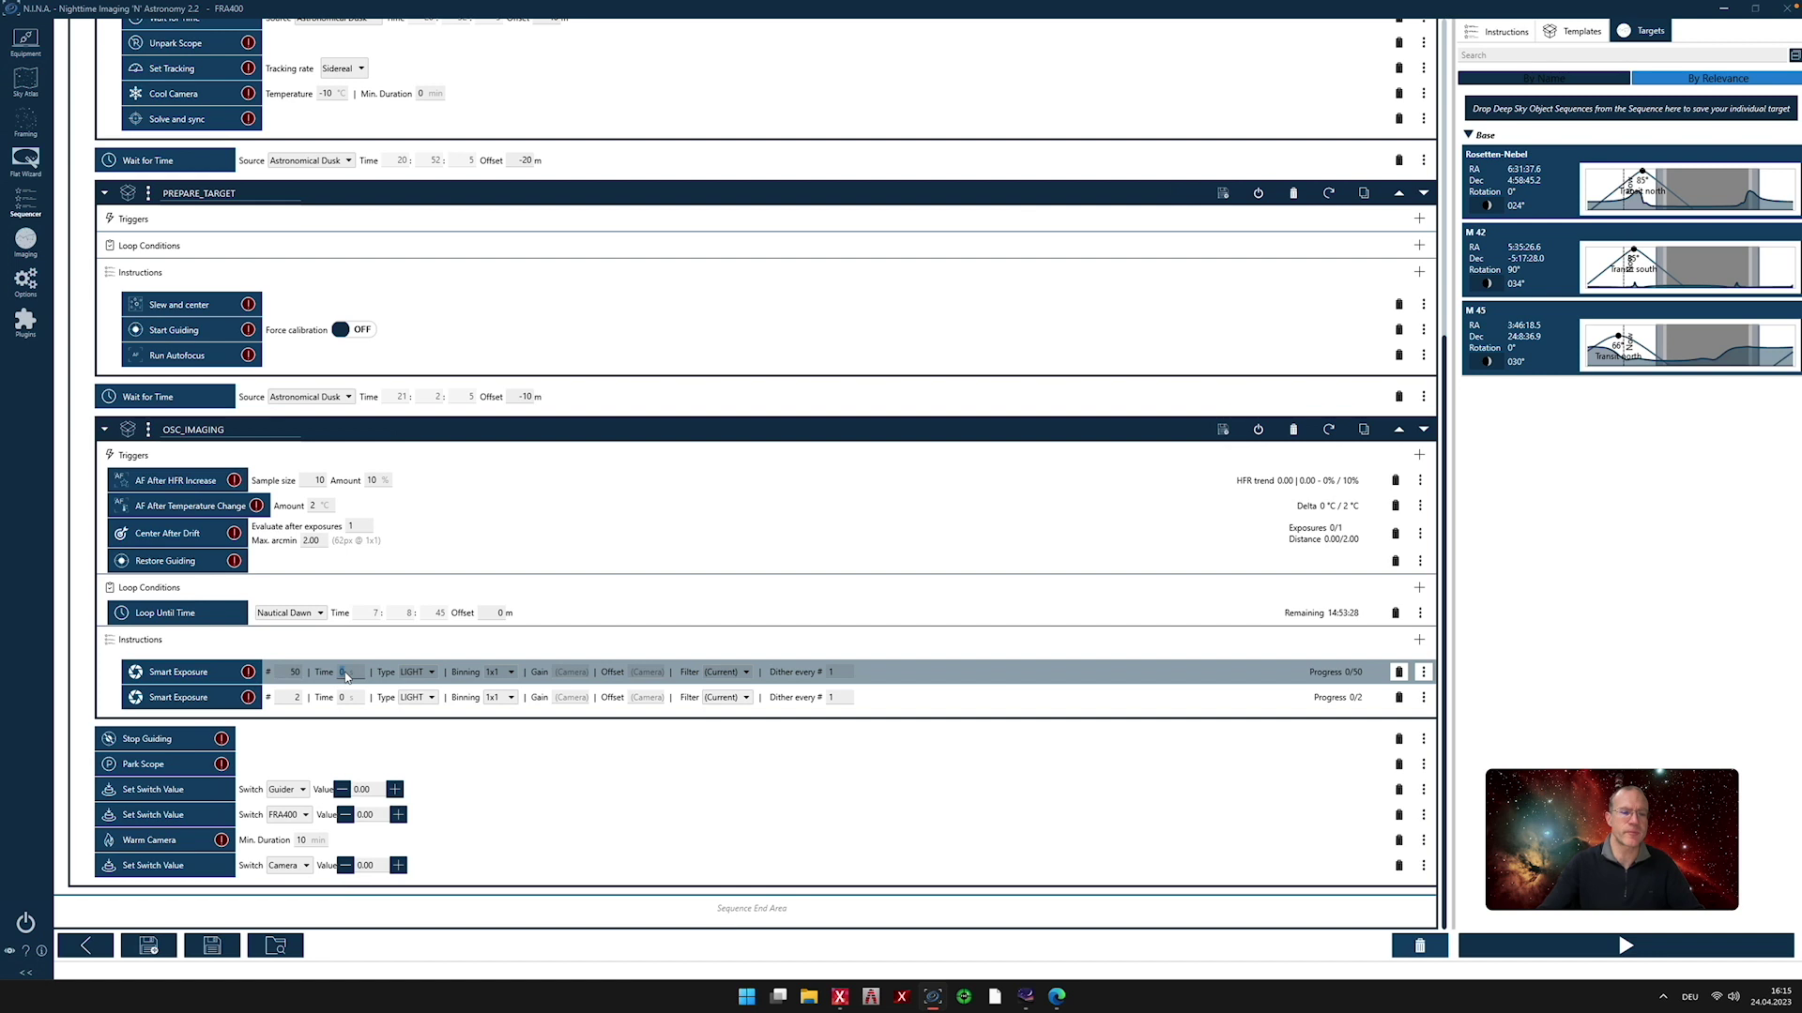
type("60")
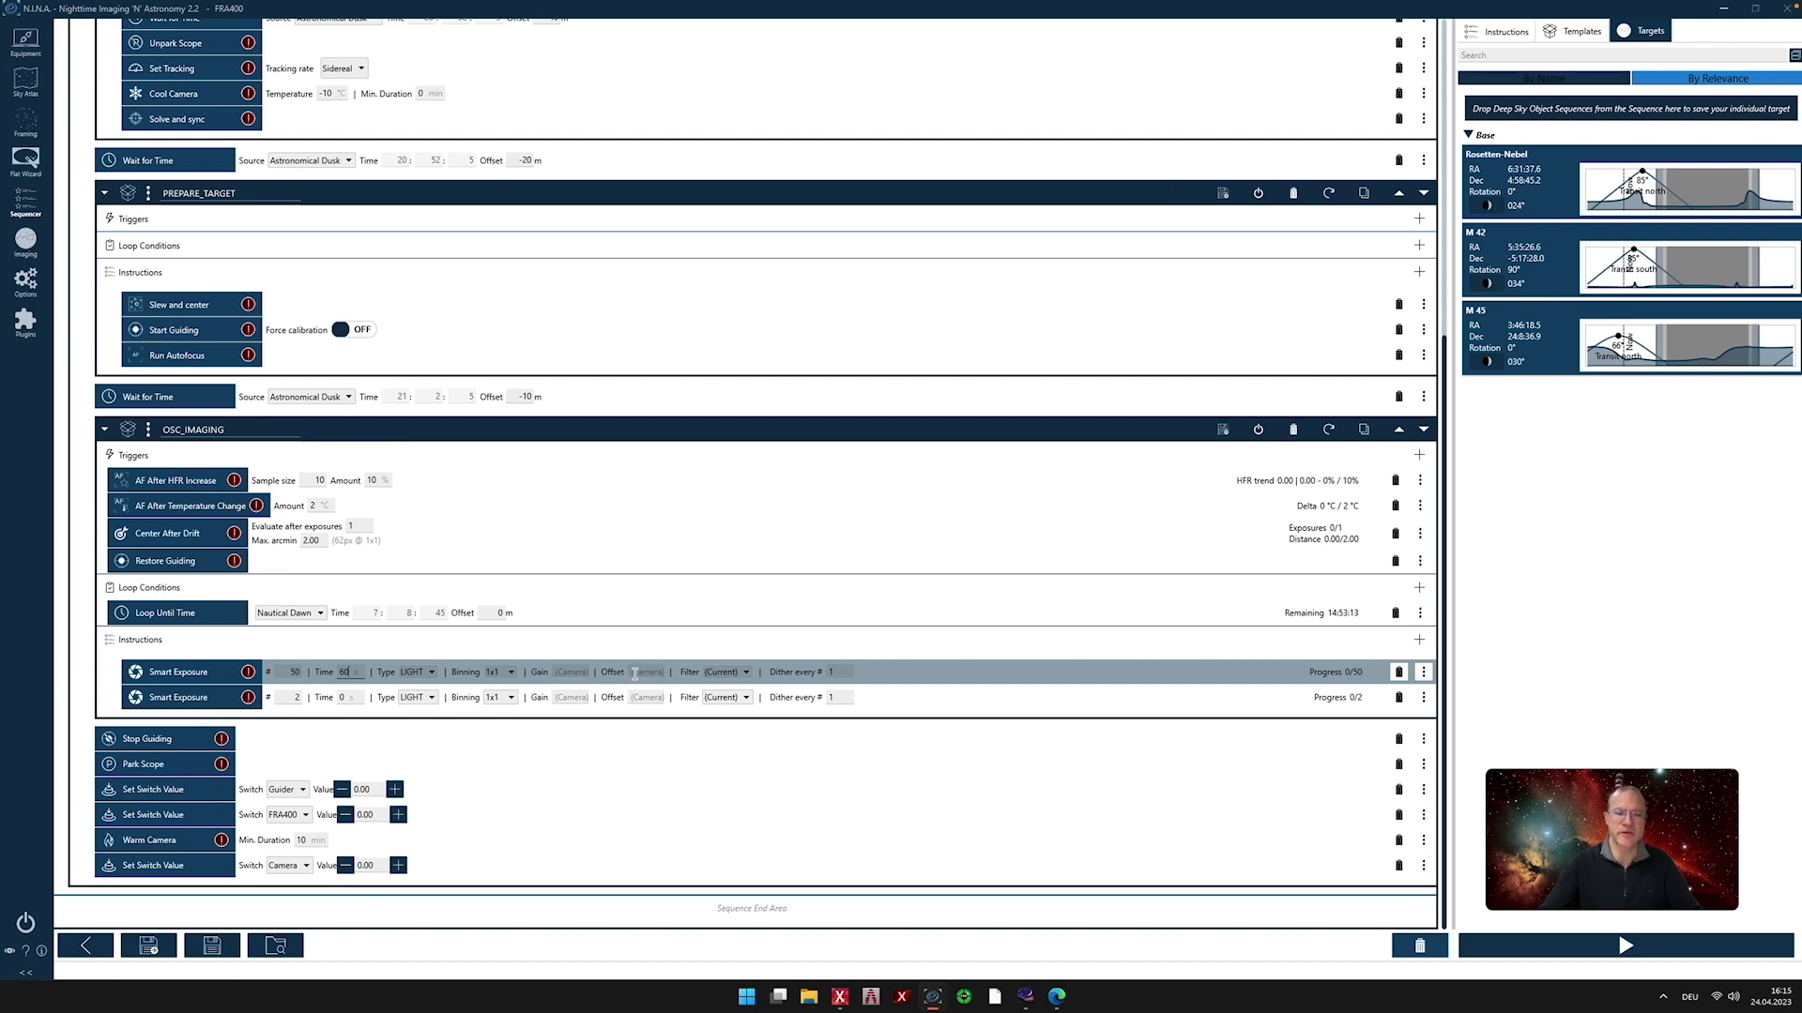
left_click(748, 673)
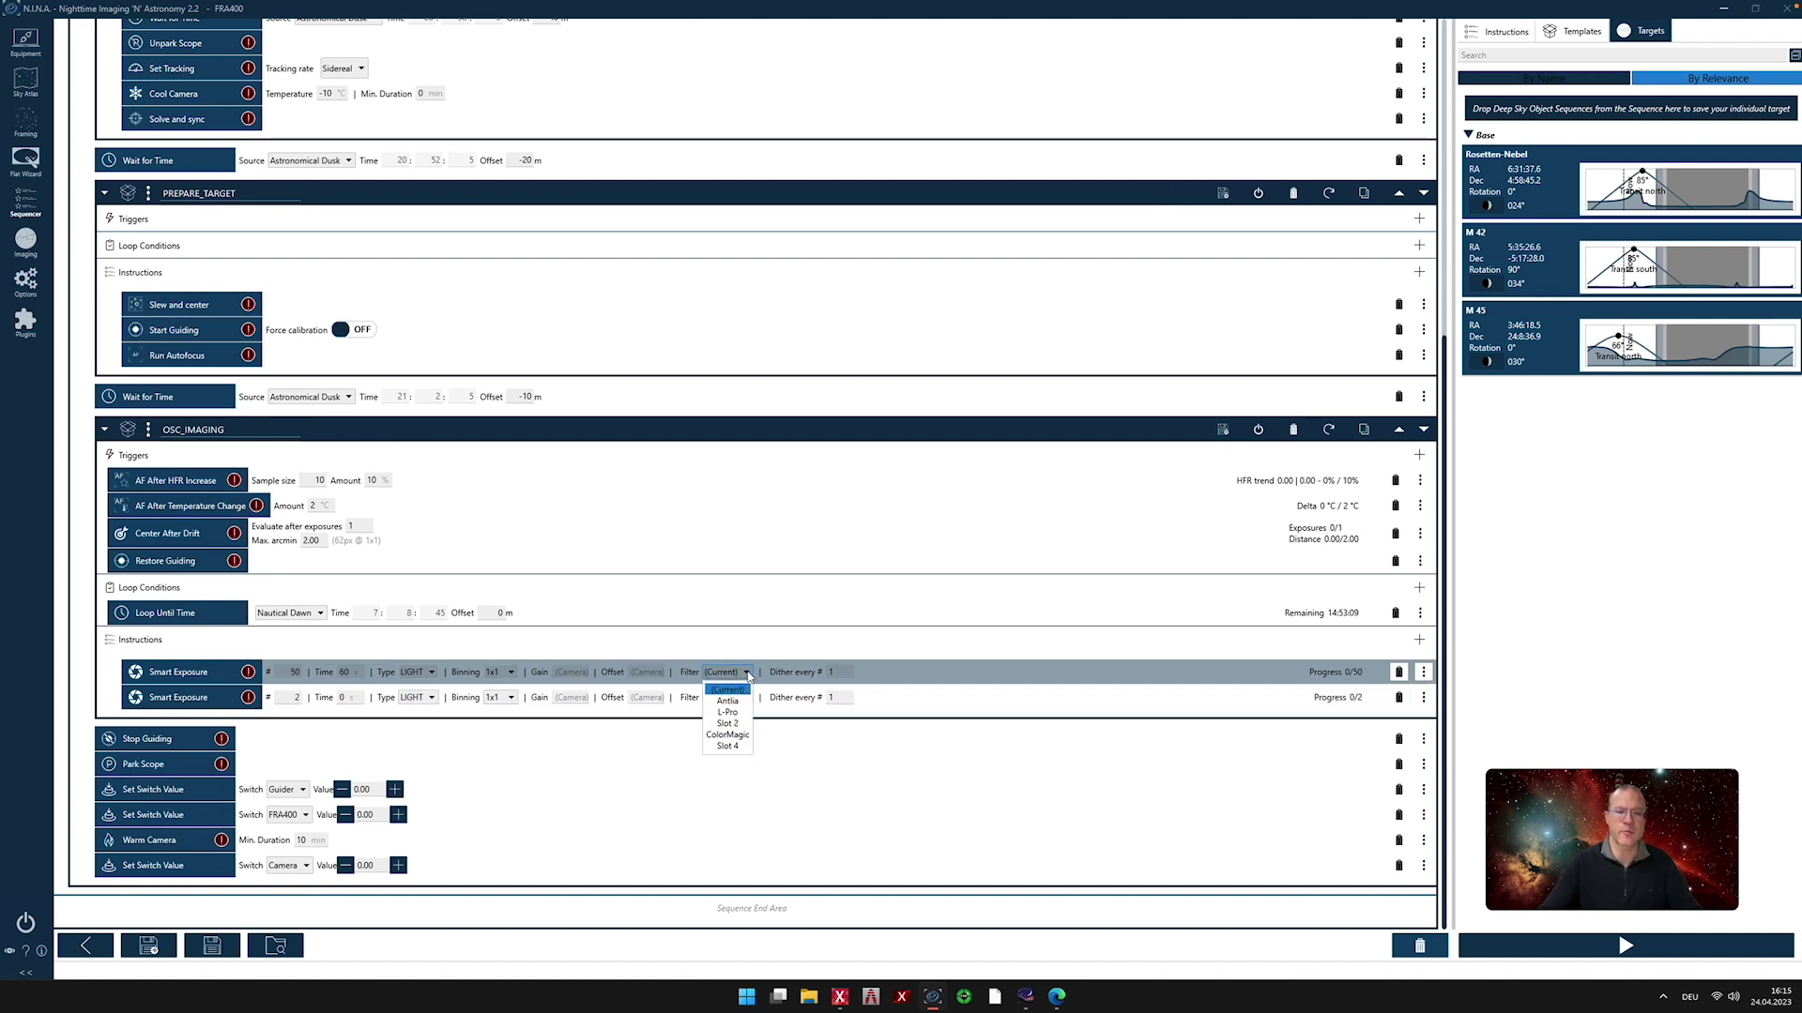
left_click(735, 703)
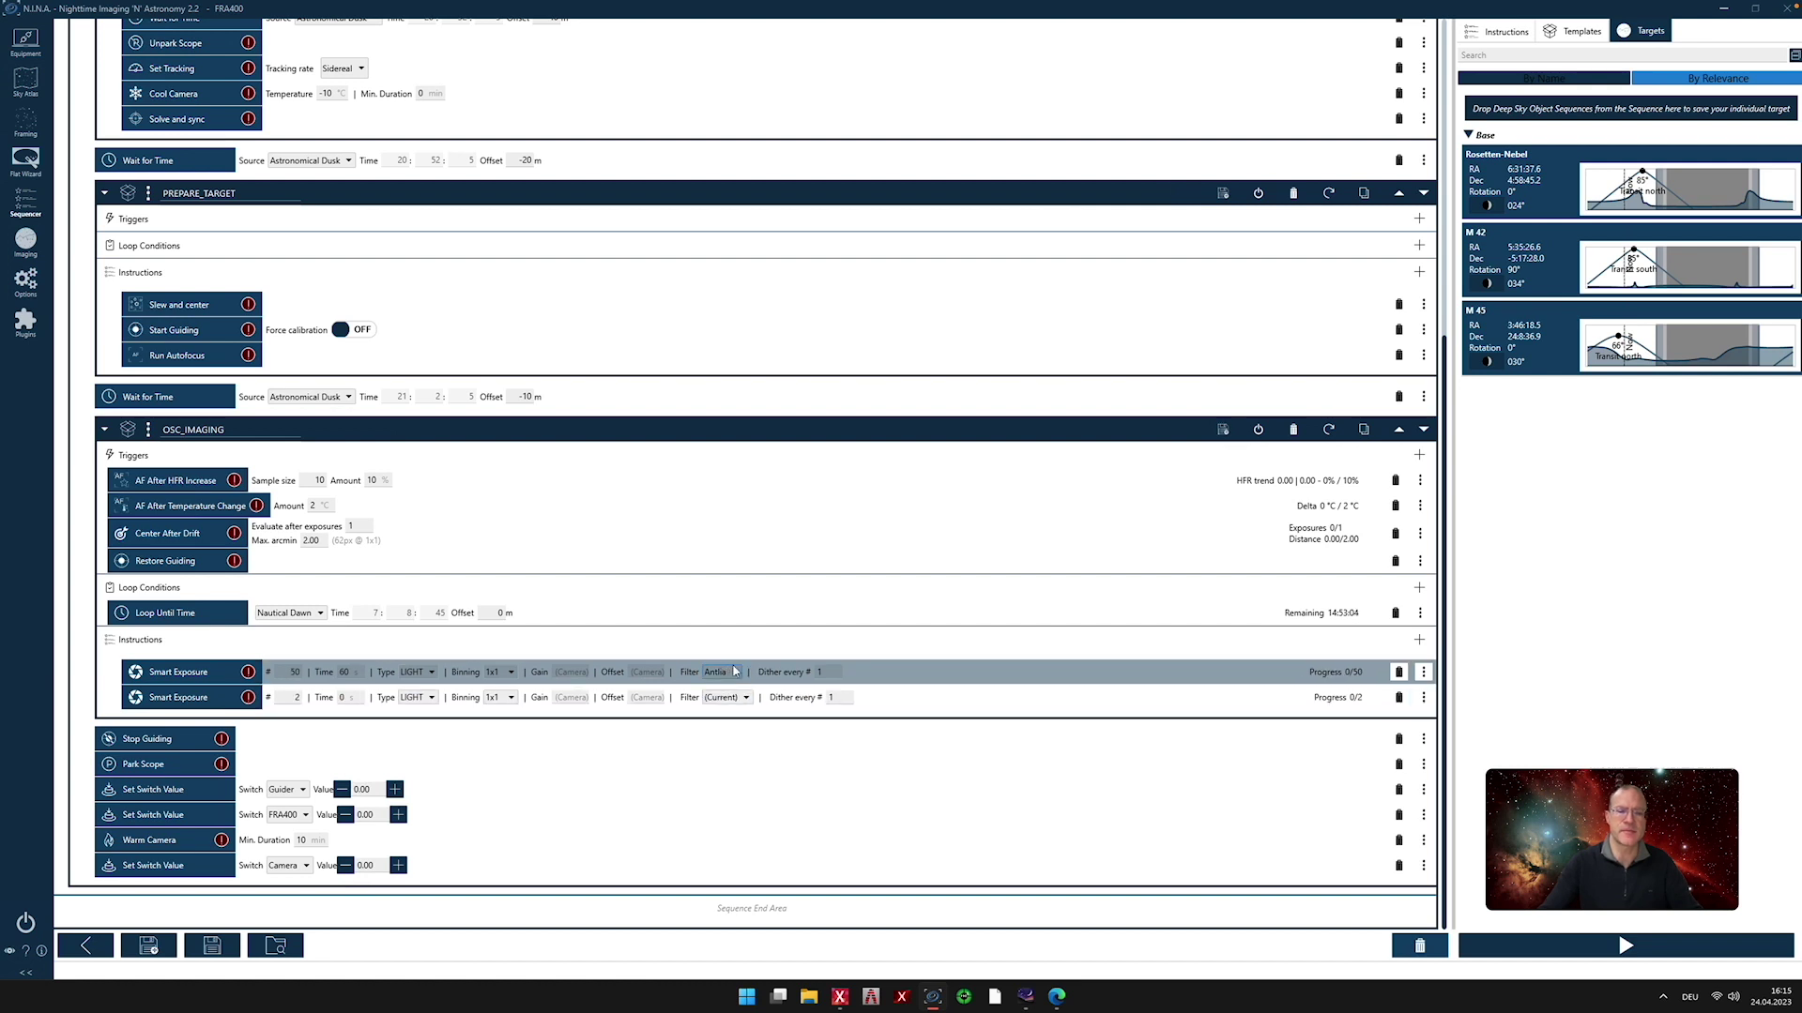
left_click(826, 672)
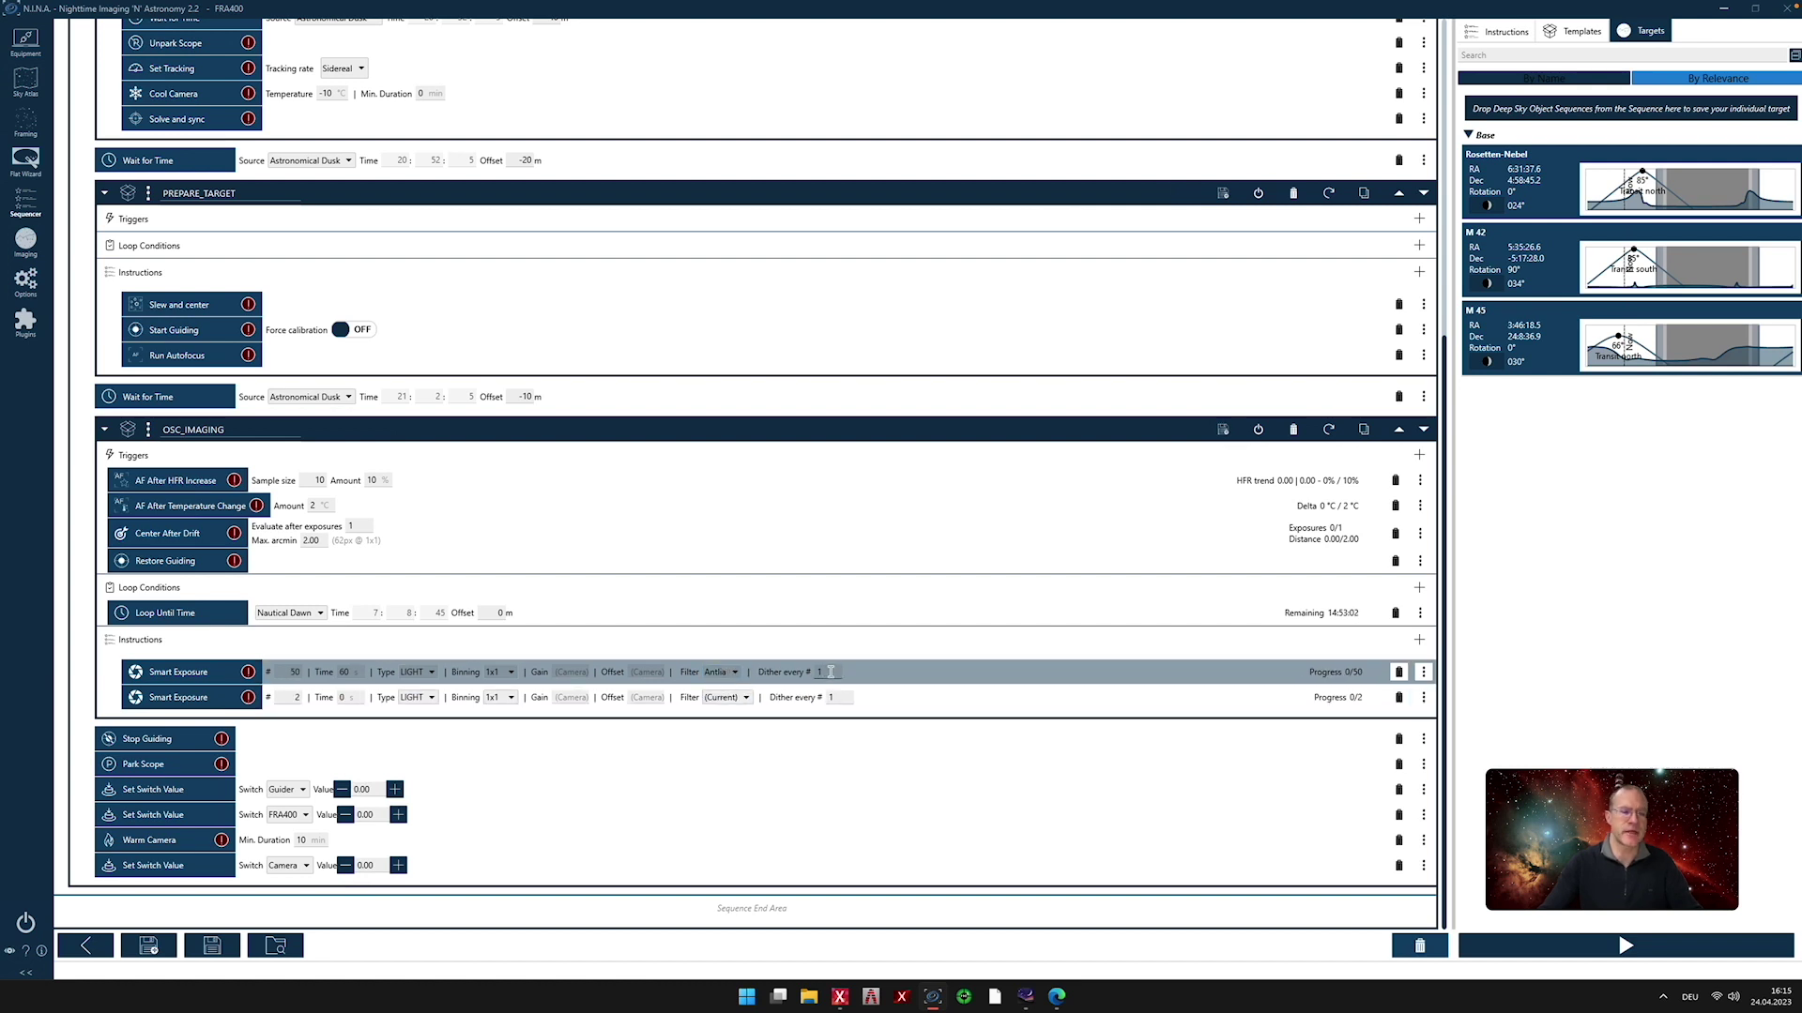
type("2")
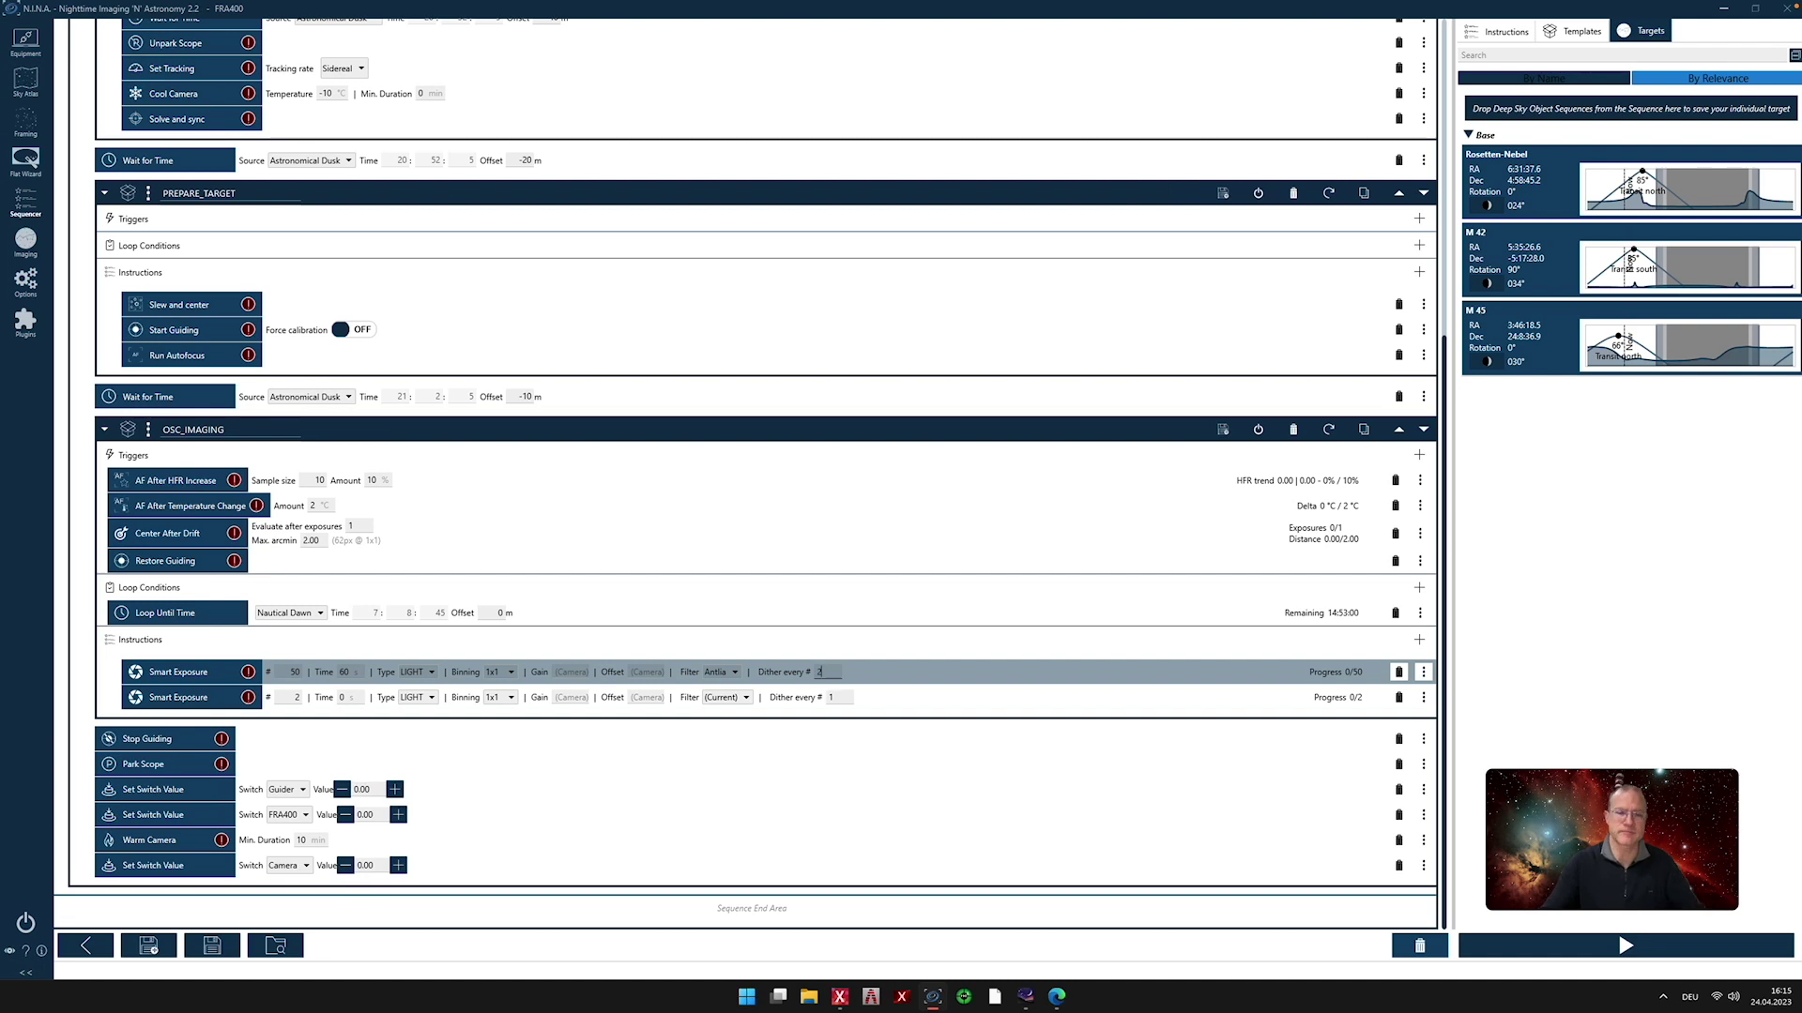
Set the second Smart Exposure to 50 frames through ColorMagic, dithering every 2
left_click(310, 704)
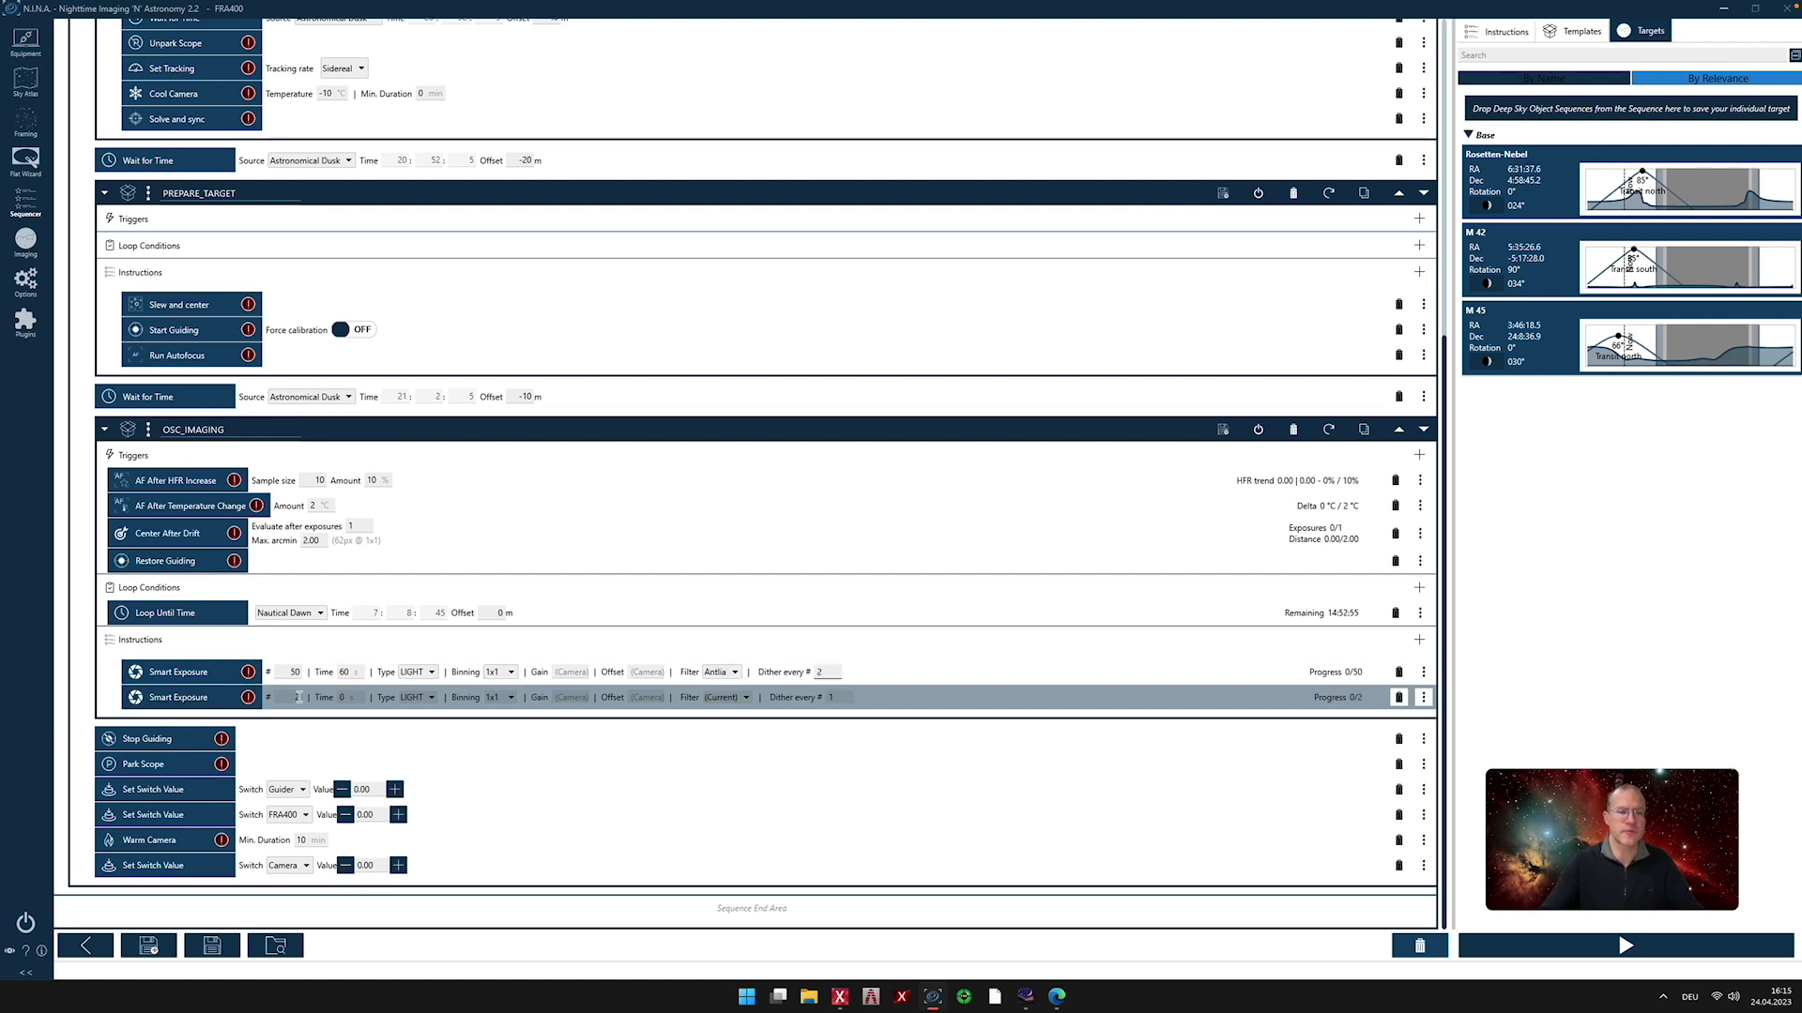
double_click(298, 698)
type("50")
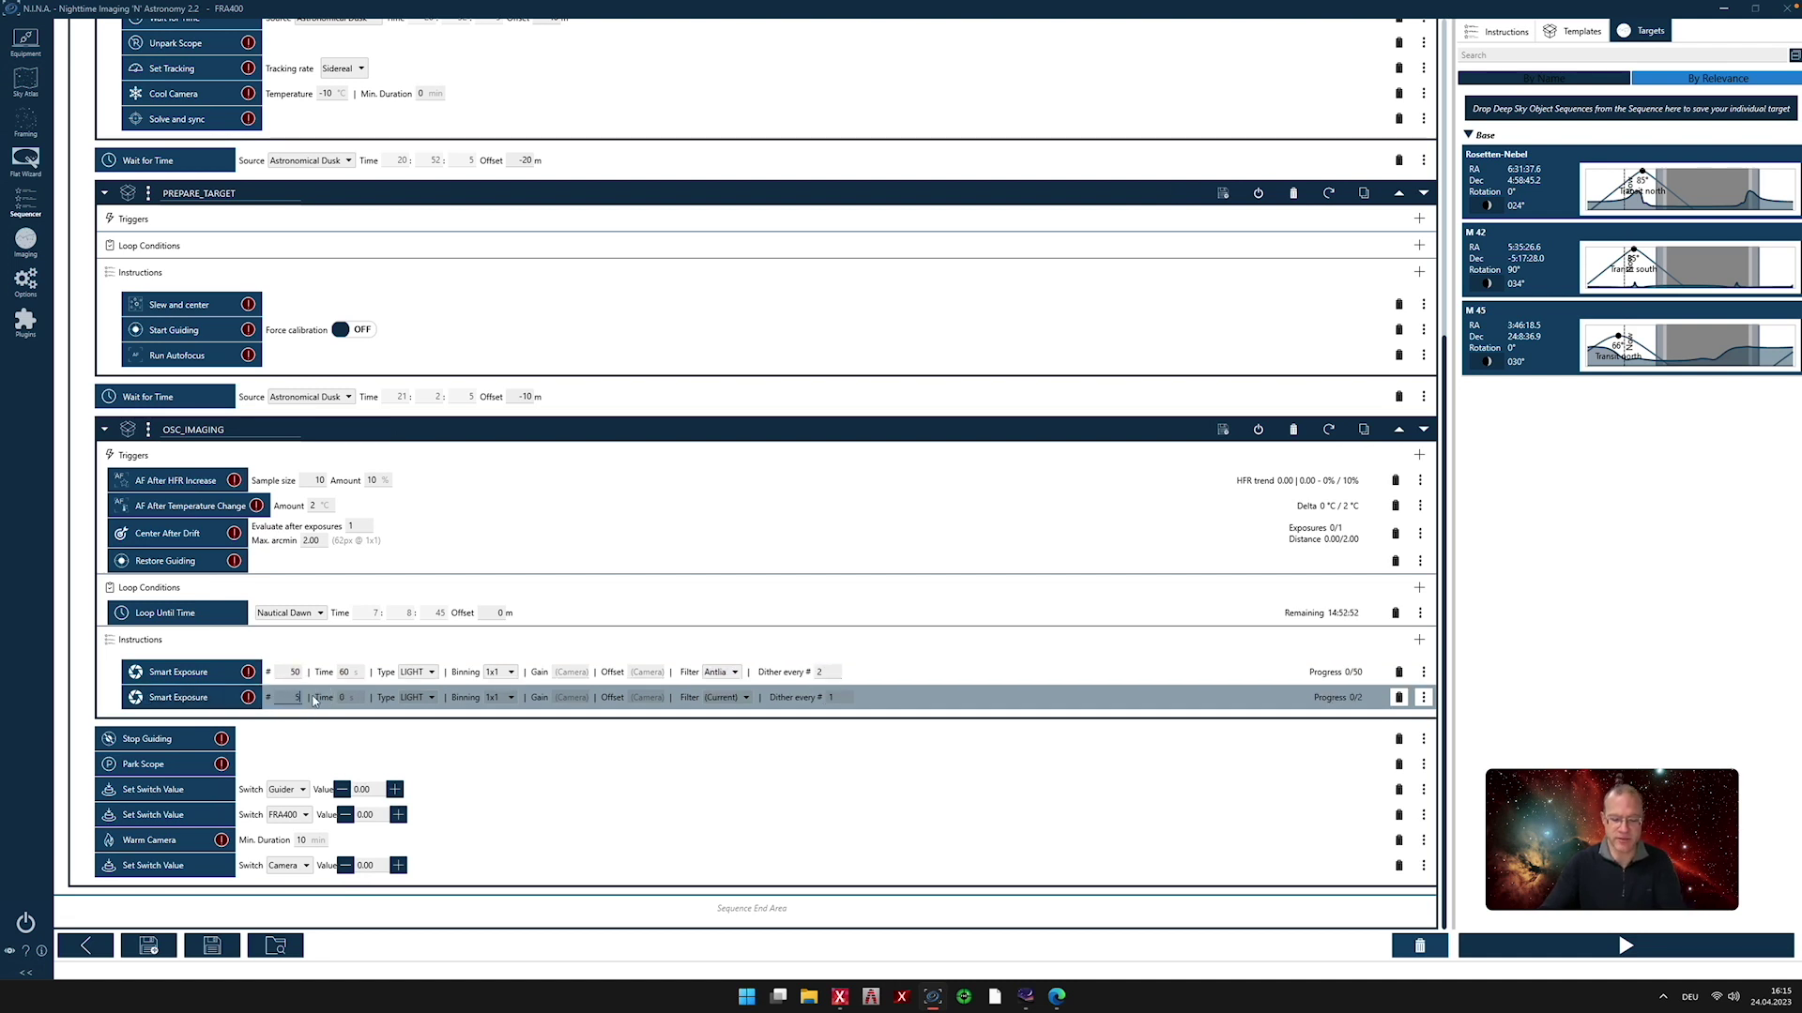
double_click(345, 698)
type("50")
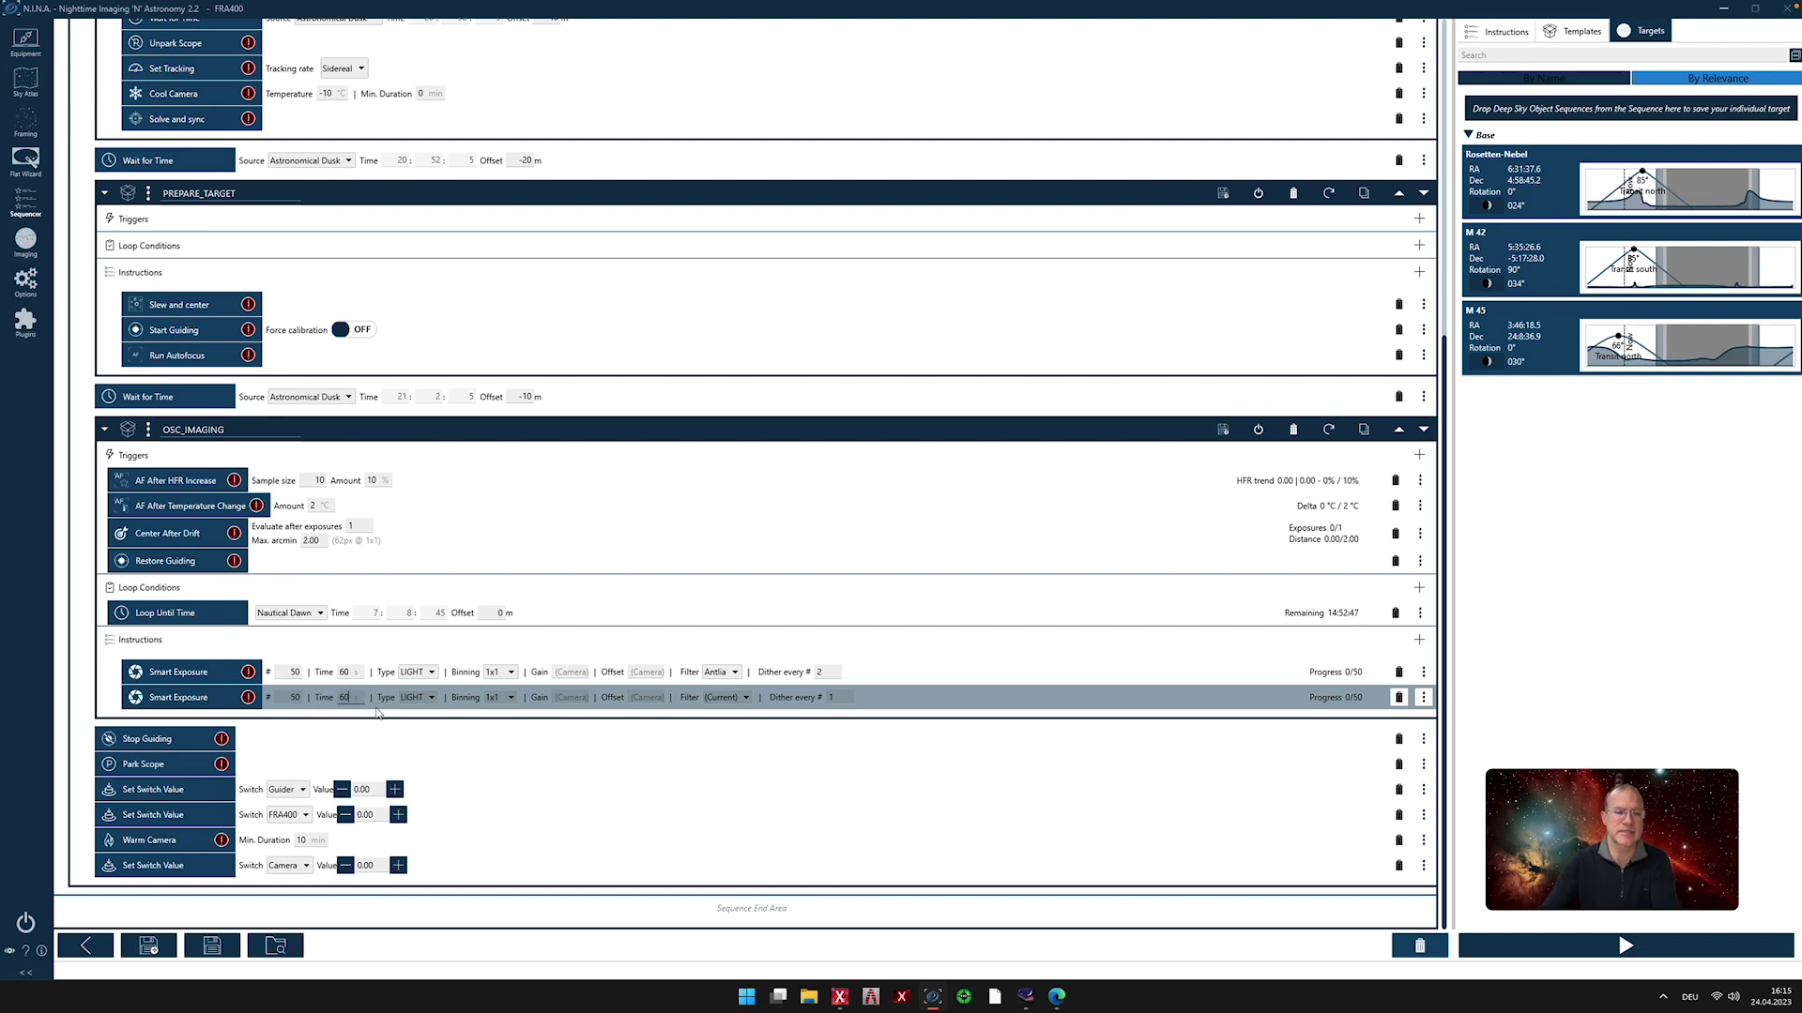
left_click(746, 698)
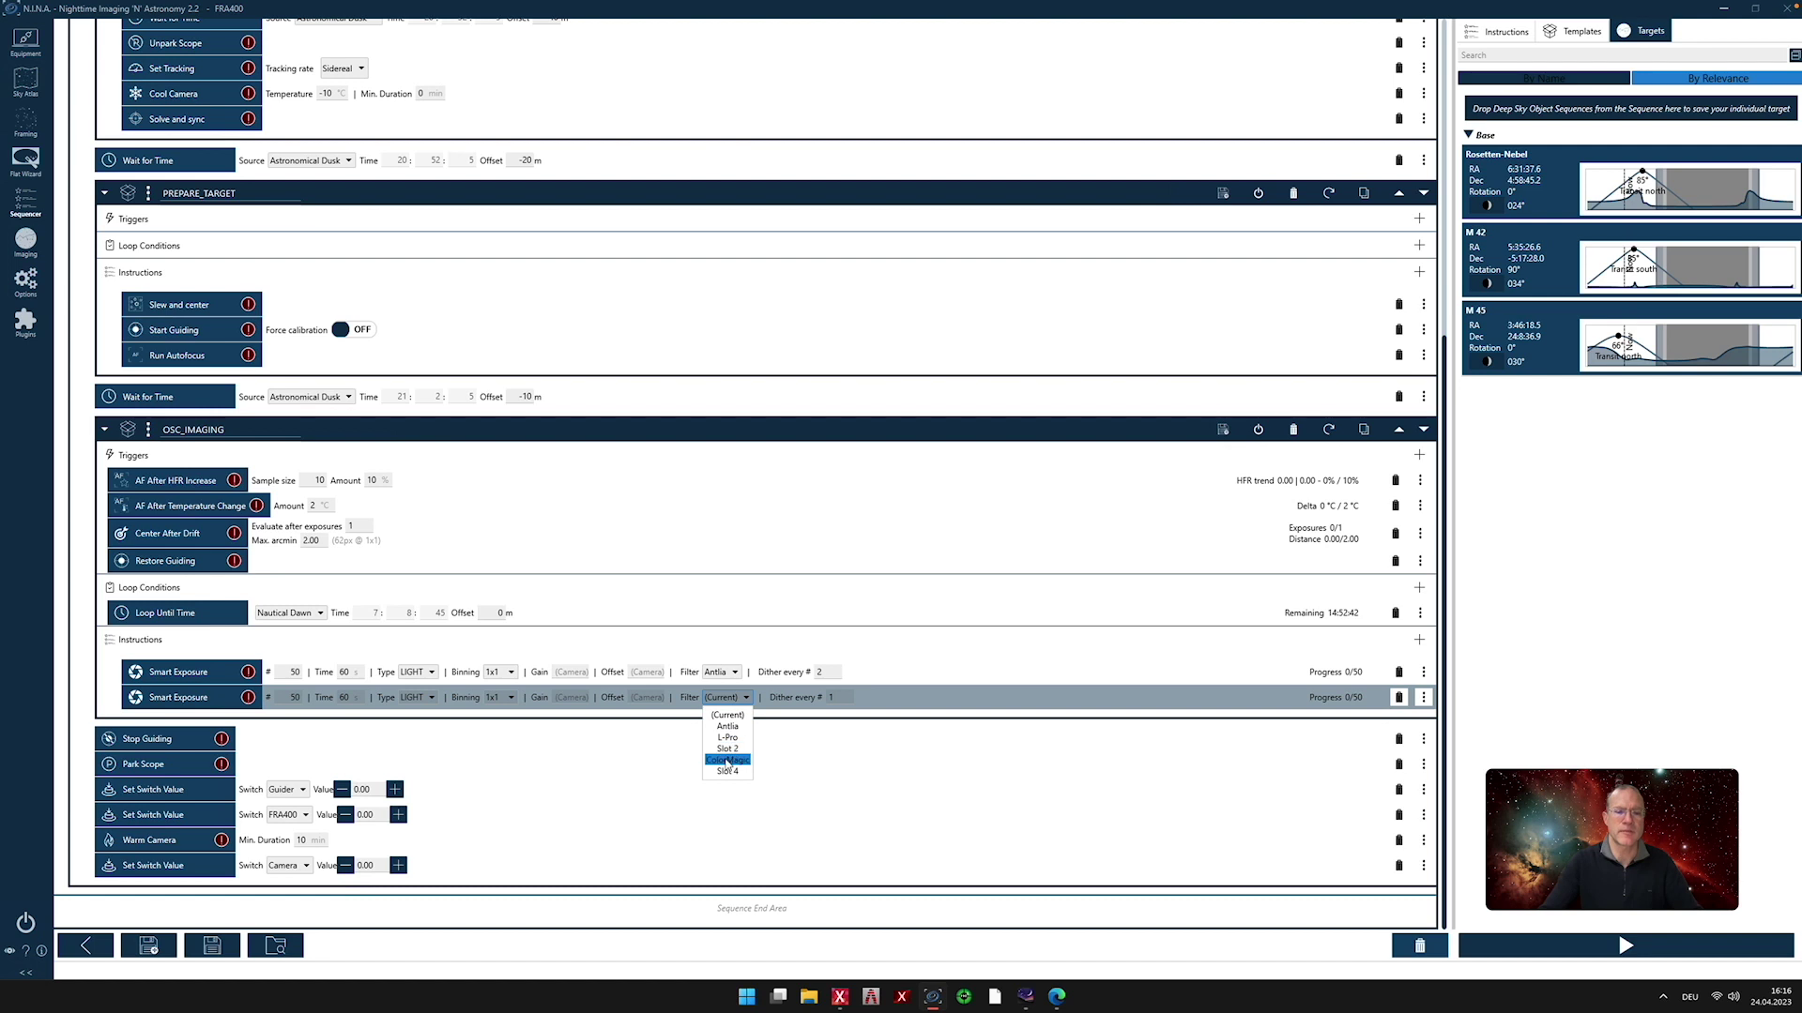
left_click(727, 731)
double_click(875, 695)
type("2")
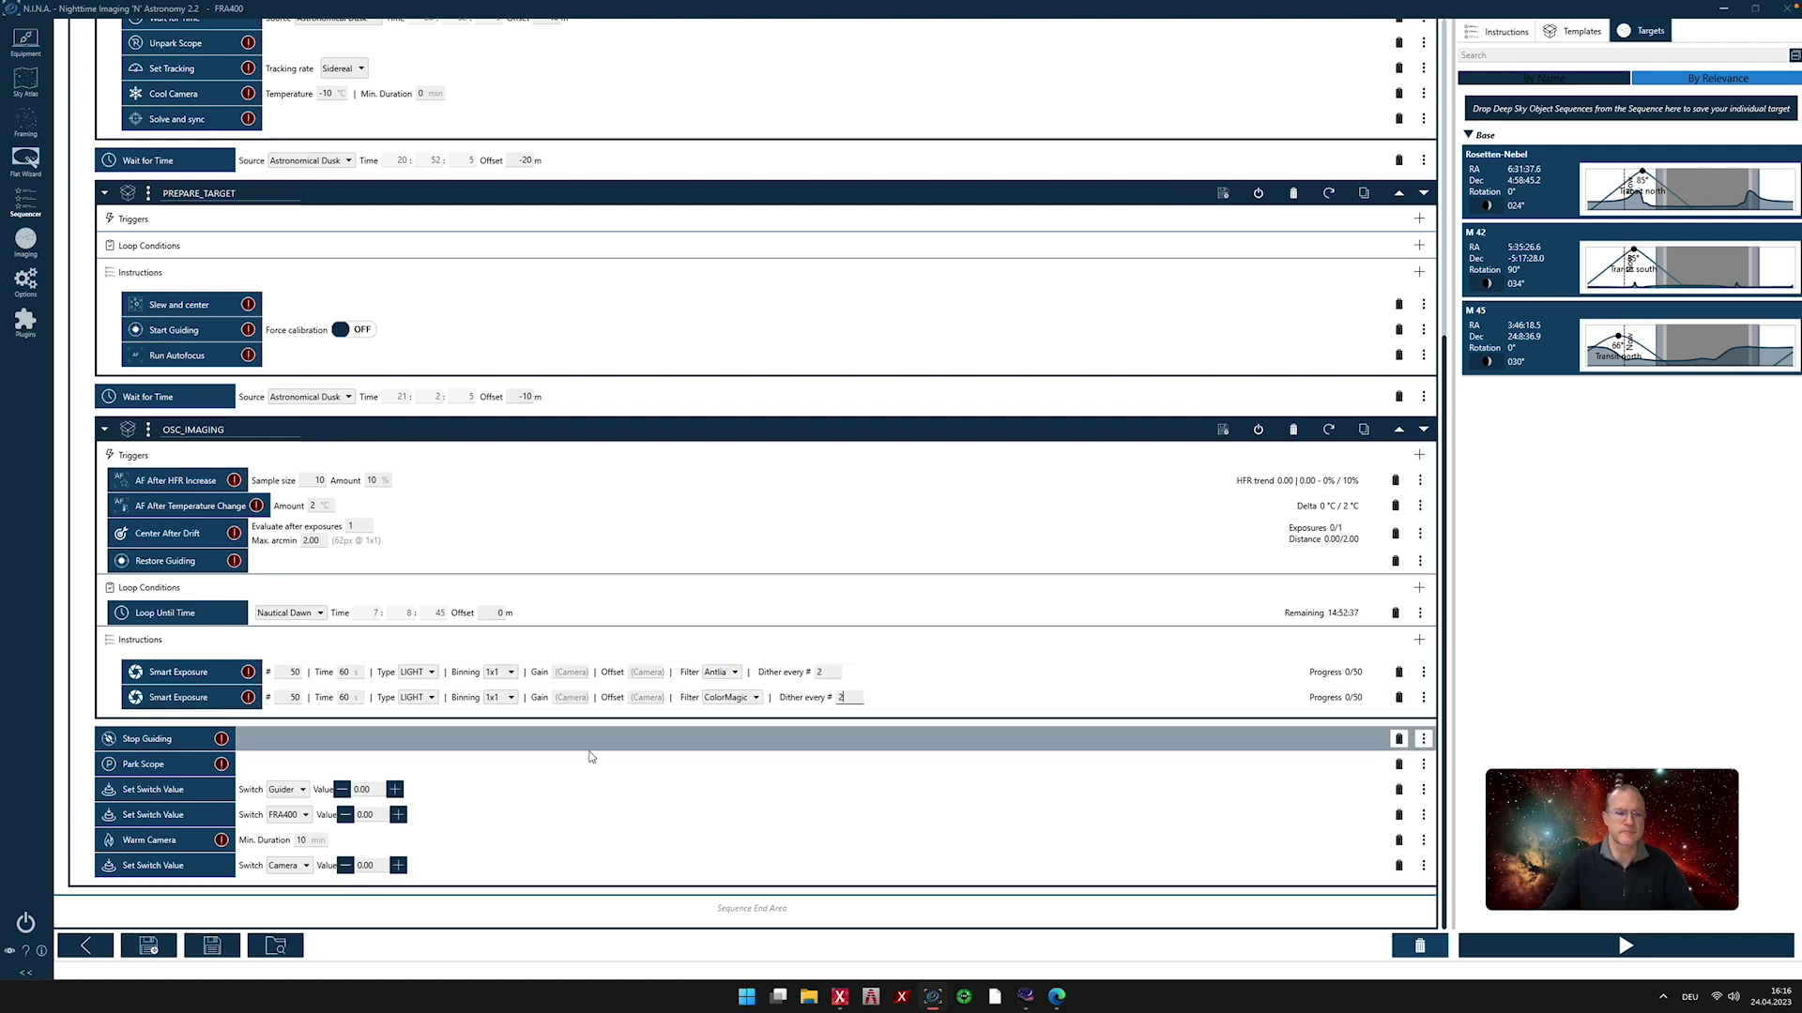
left_click(912, 669)
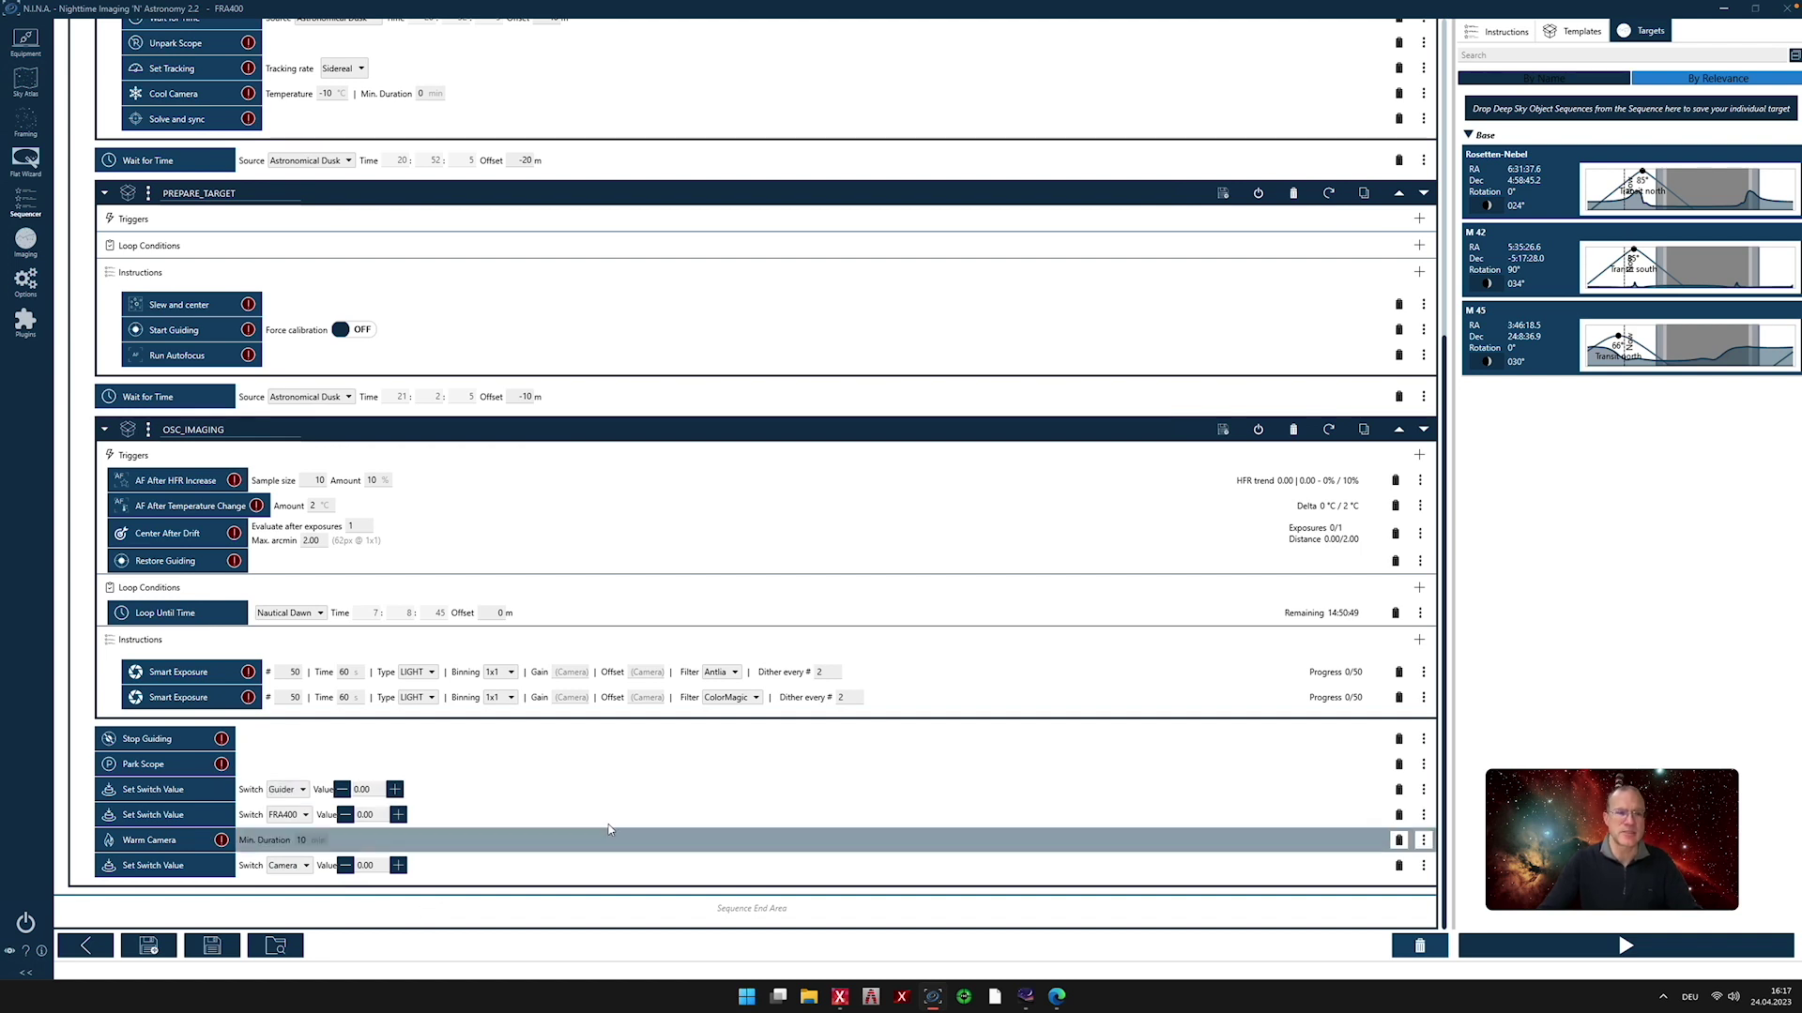
scroll(603, 833, "up", 5)
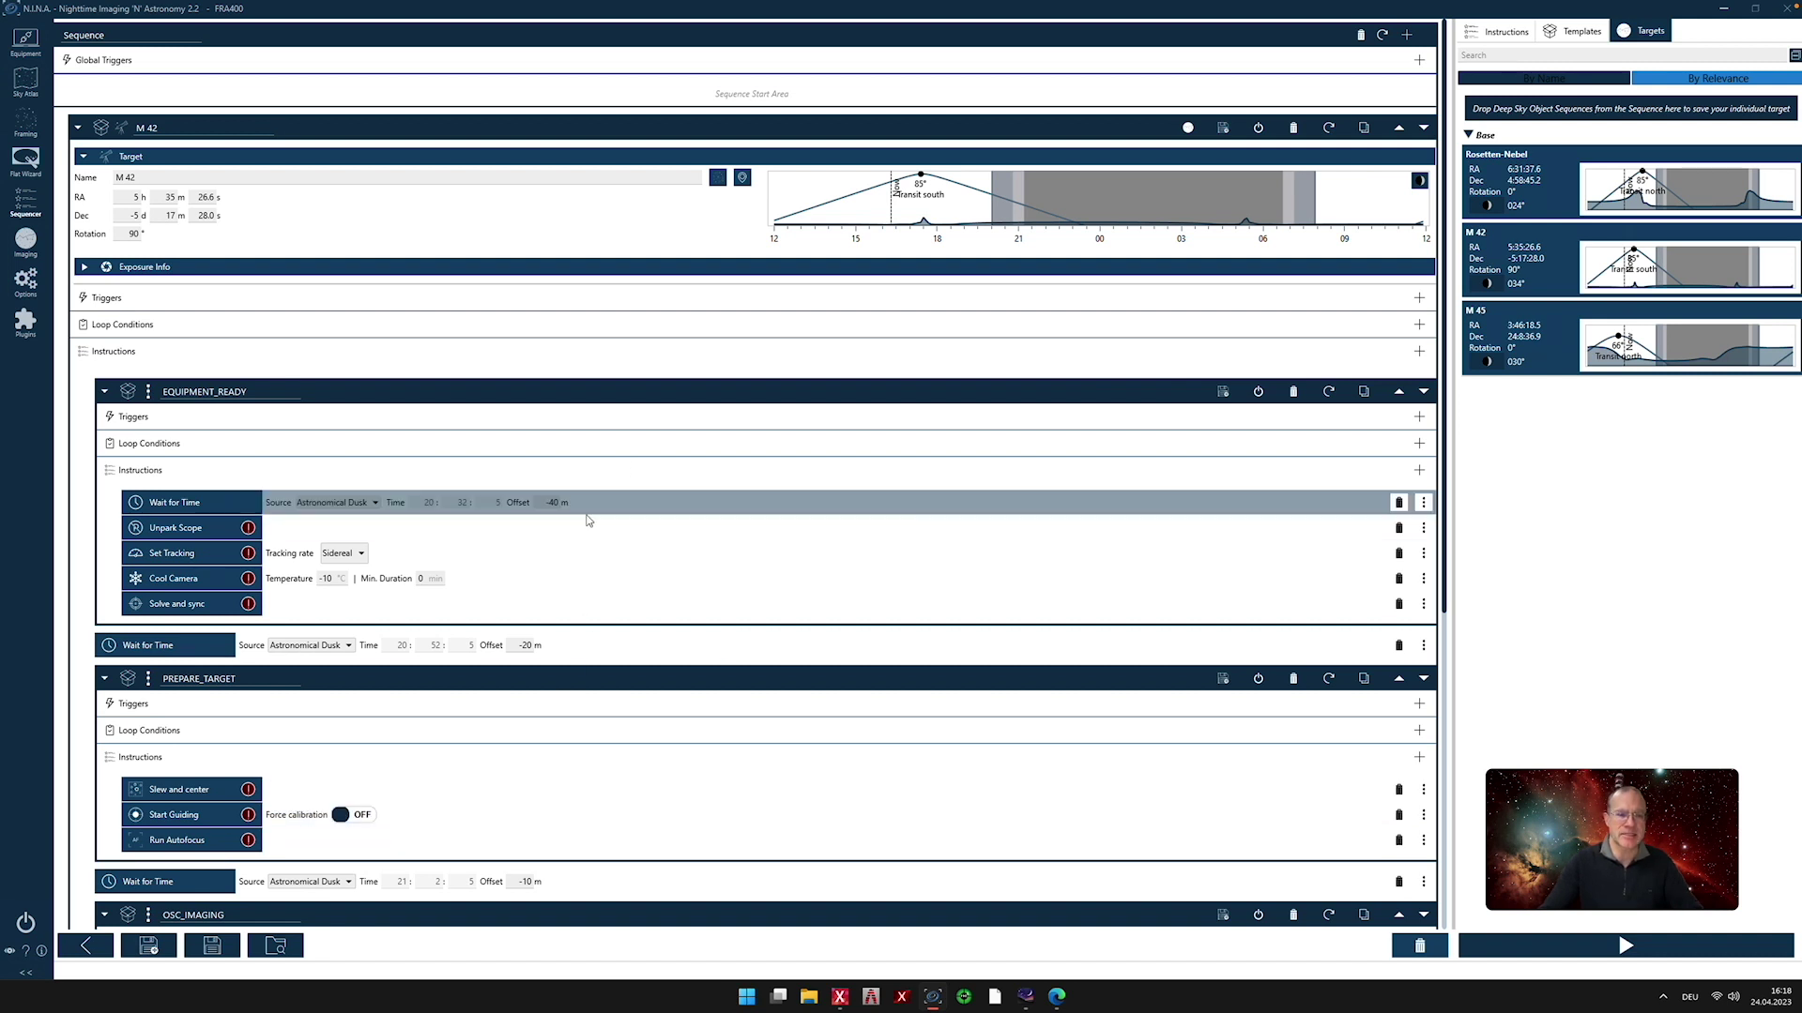
Show the Instructions catalogue, listing unavailable instructions briefly before hiding them again
left_click(1514, 32)
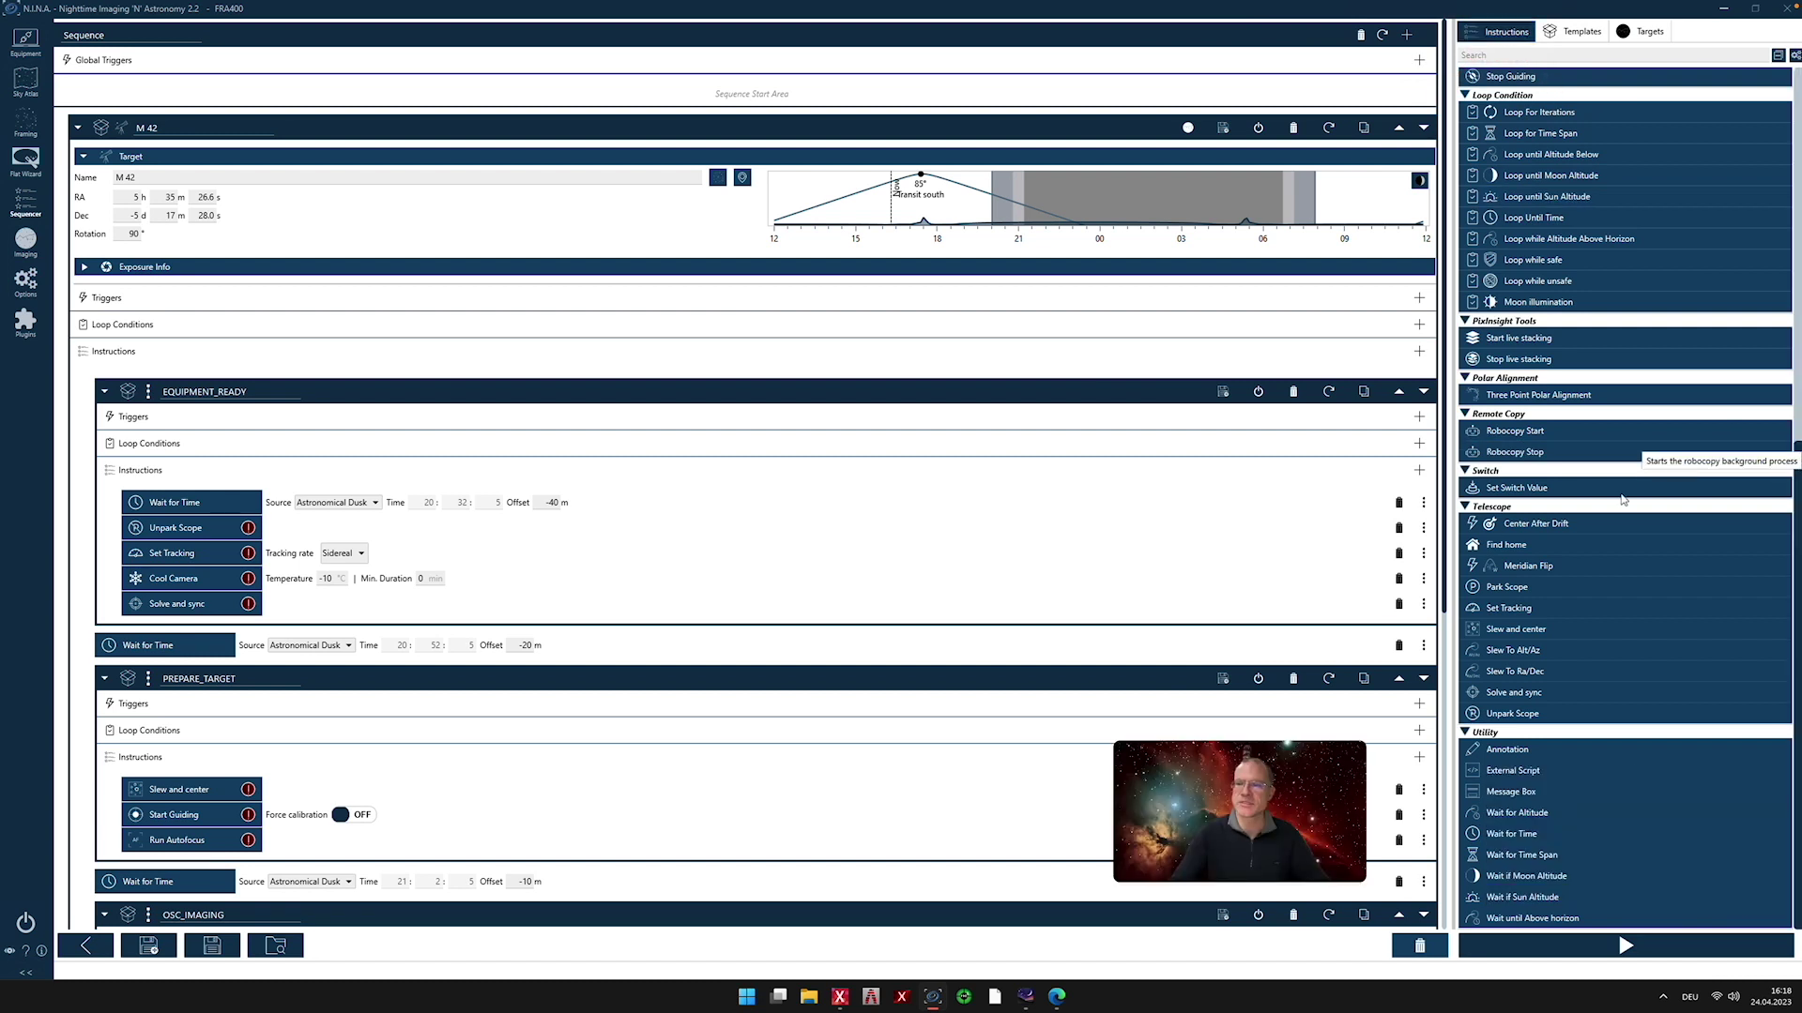
scroll(1651, 478, "up", 10)
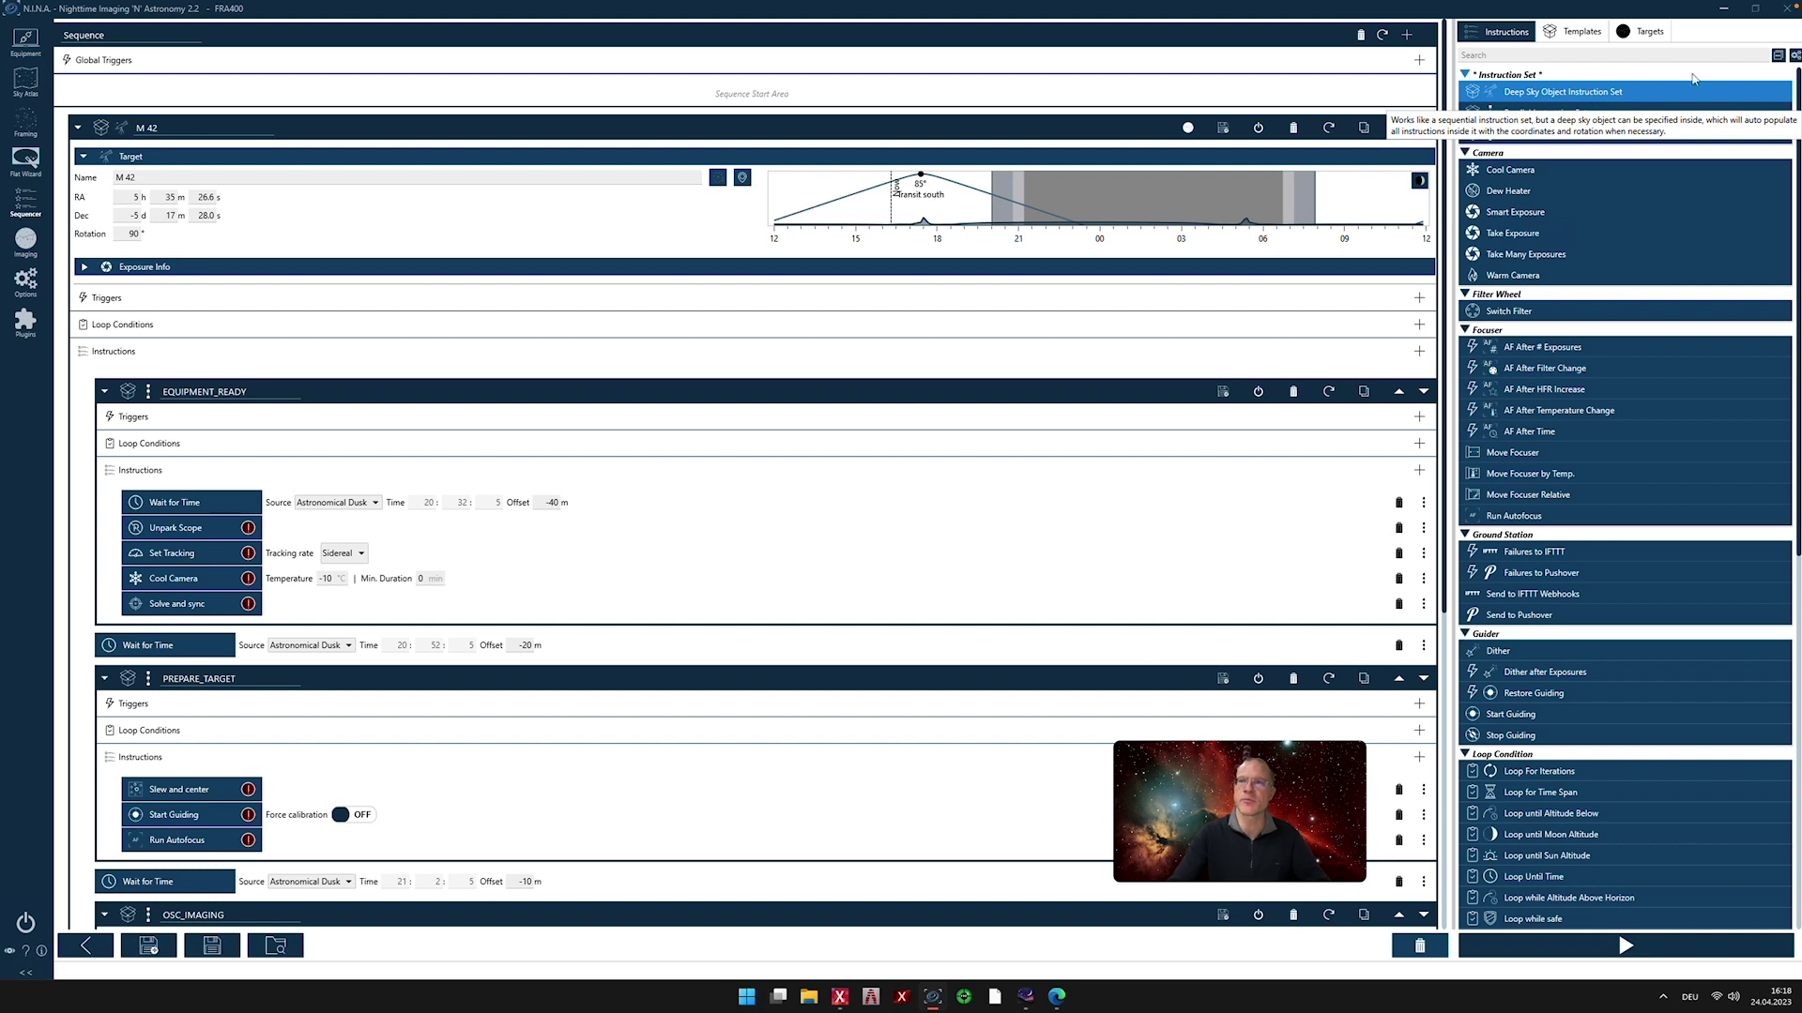
left_click(1794, 56)
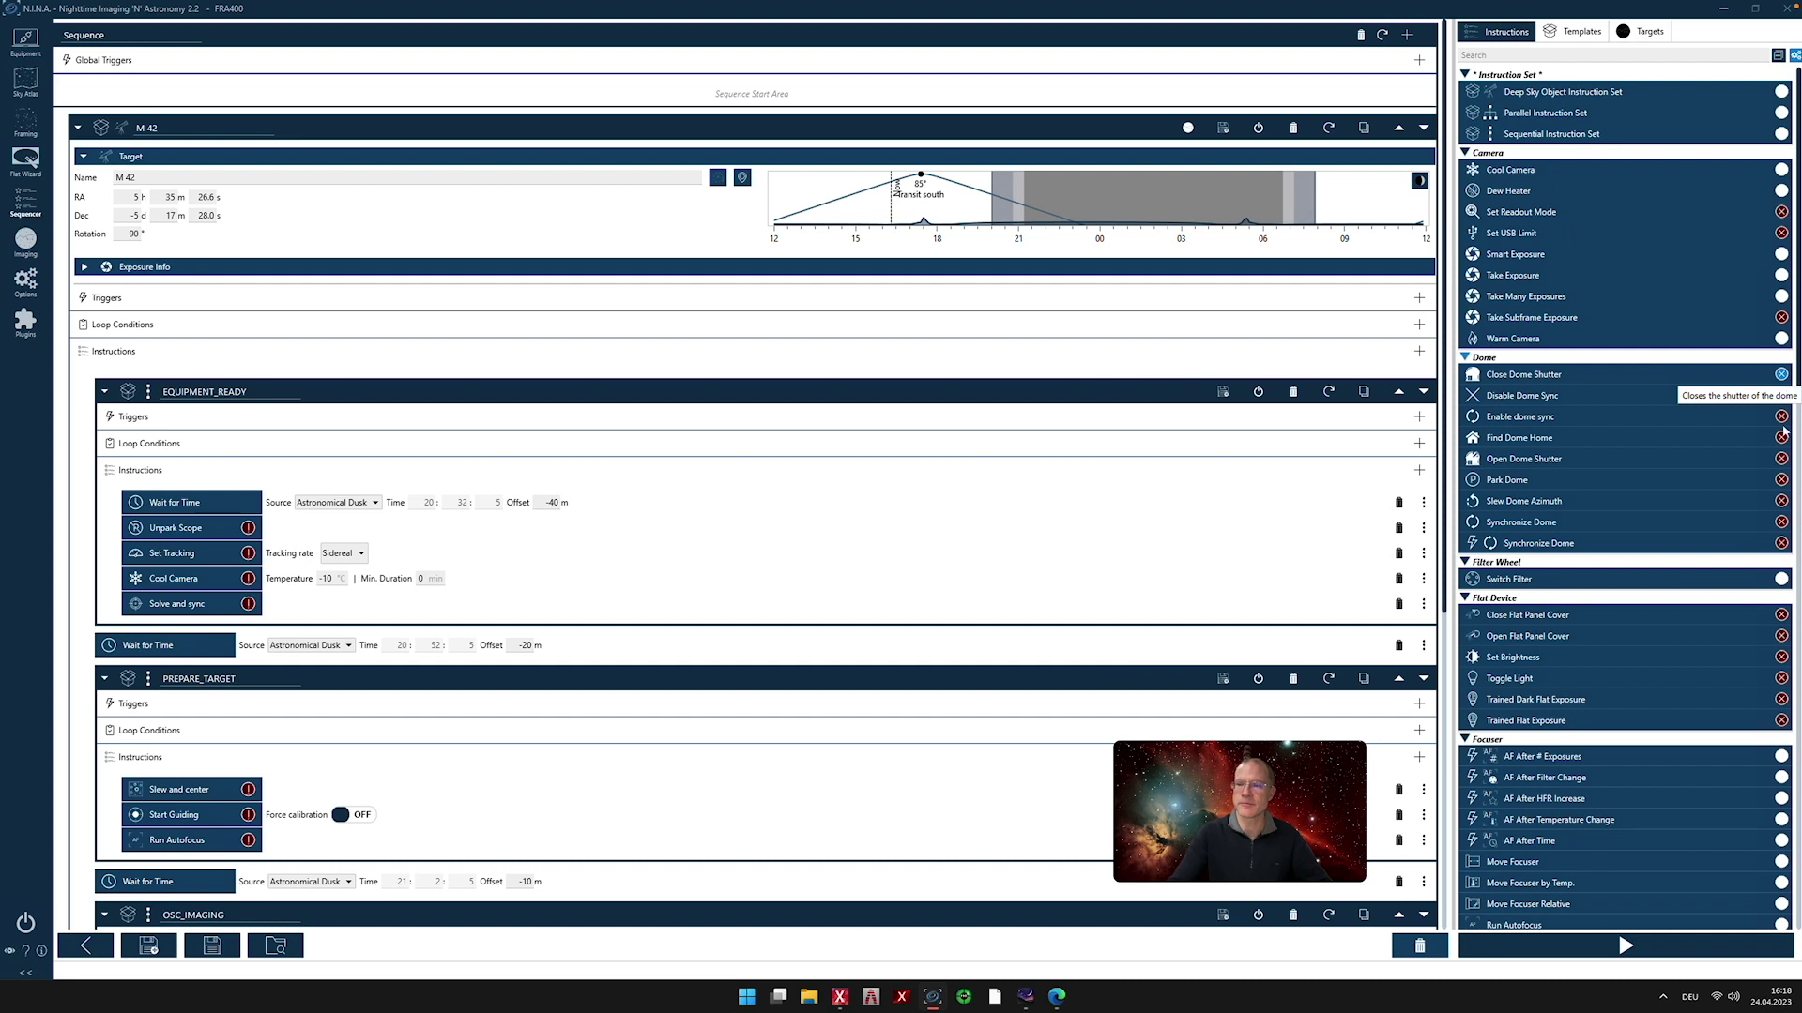
left_click(1781, 375)
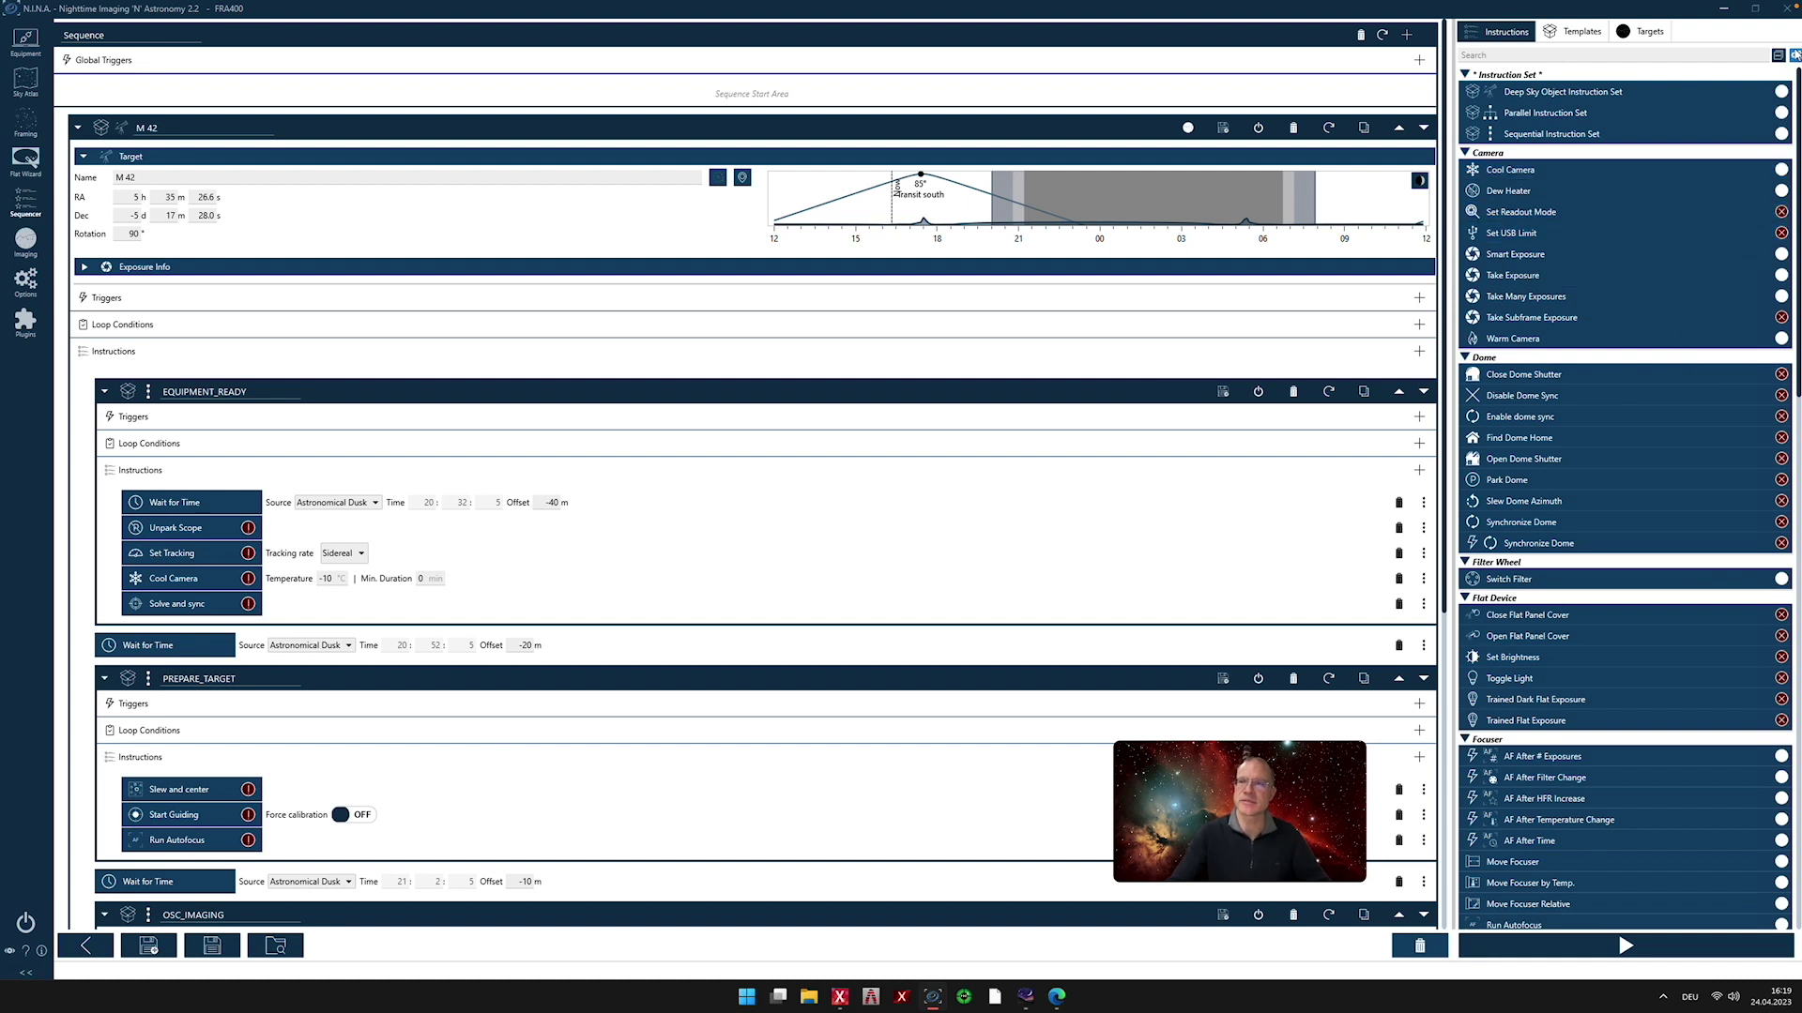
left_click(1794, 55)
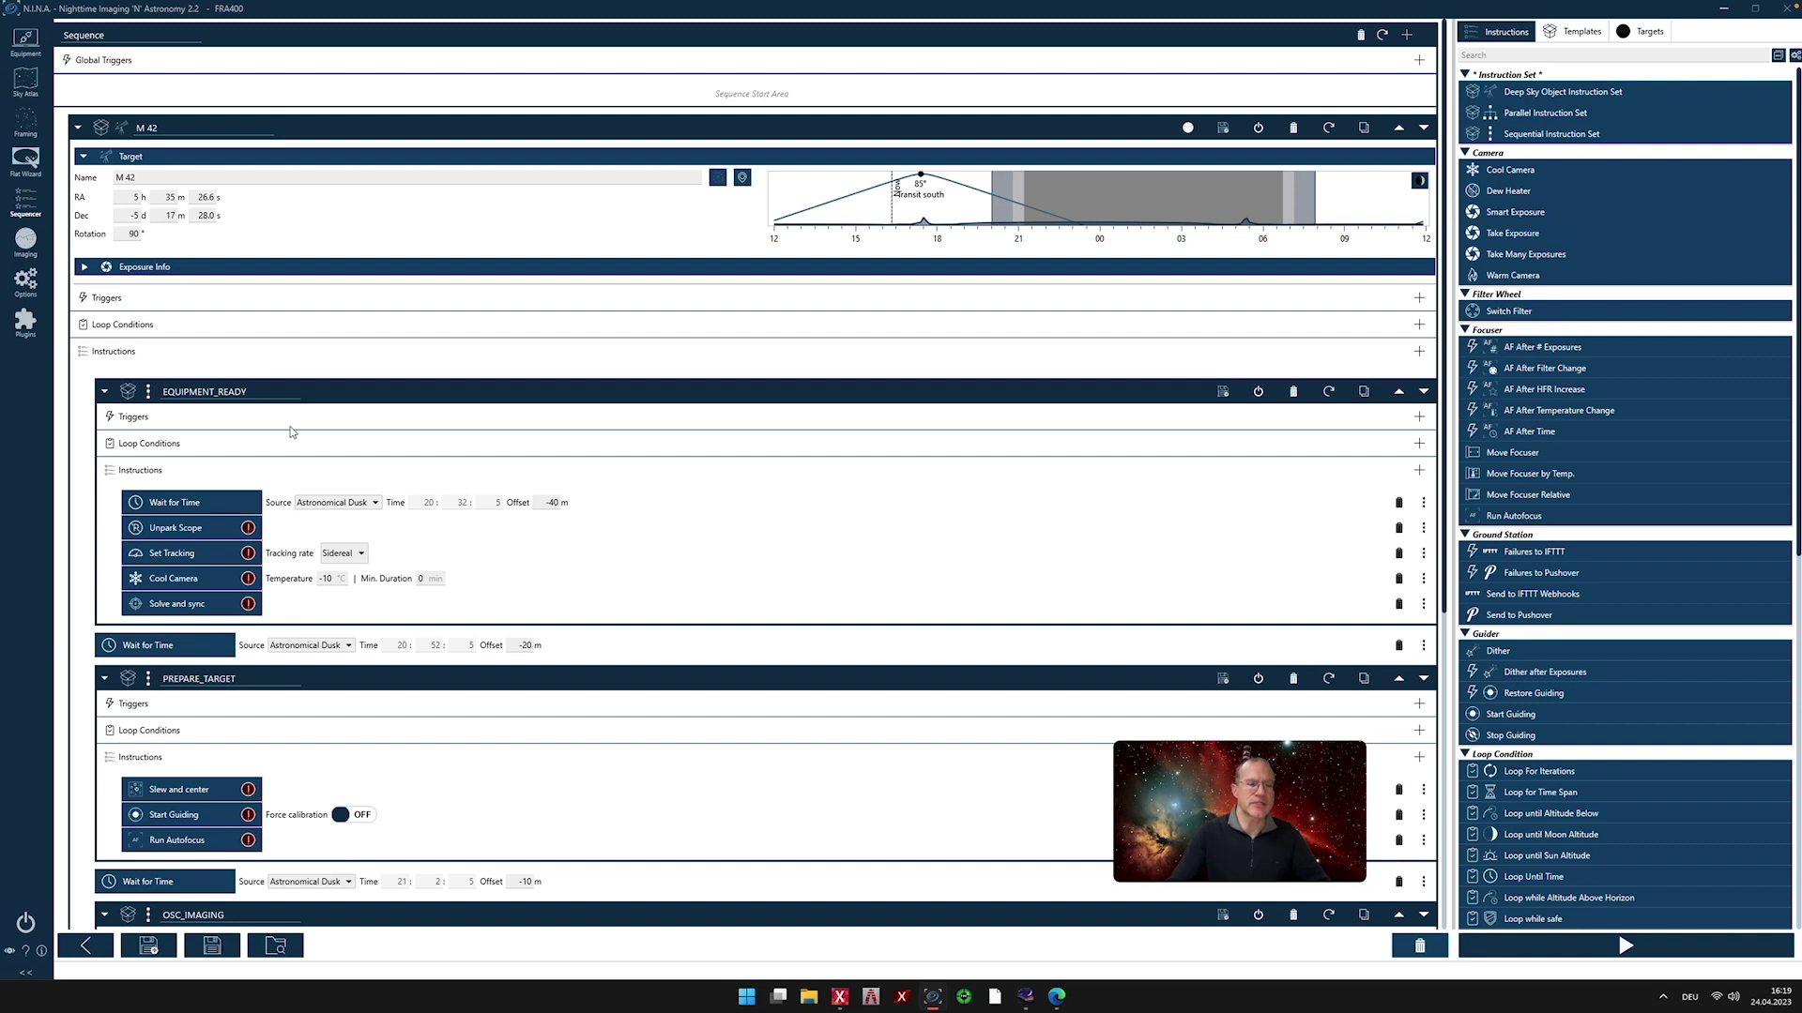
Insert a Take Exposure below Run Autofocus in PREPARE_TARGET with a 60 s exposure time
scroll(577, 556, "down", 3)
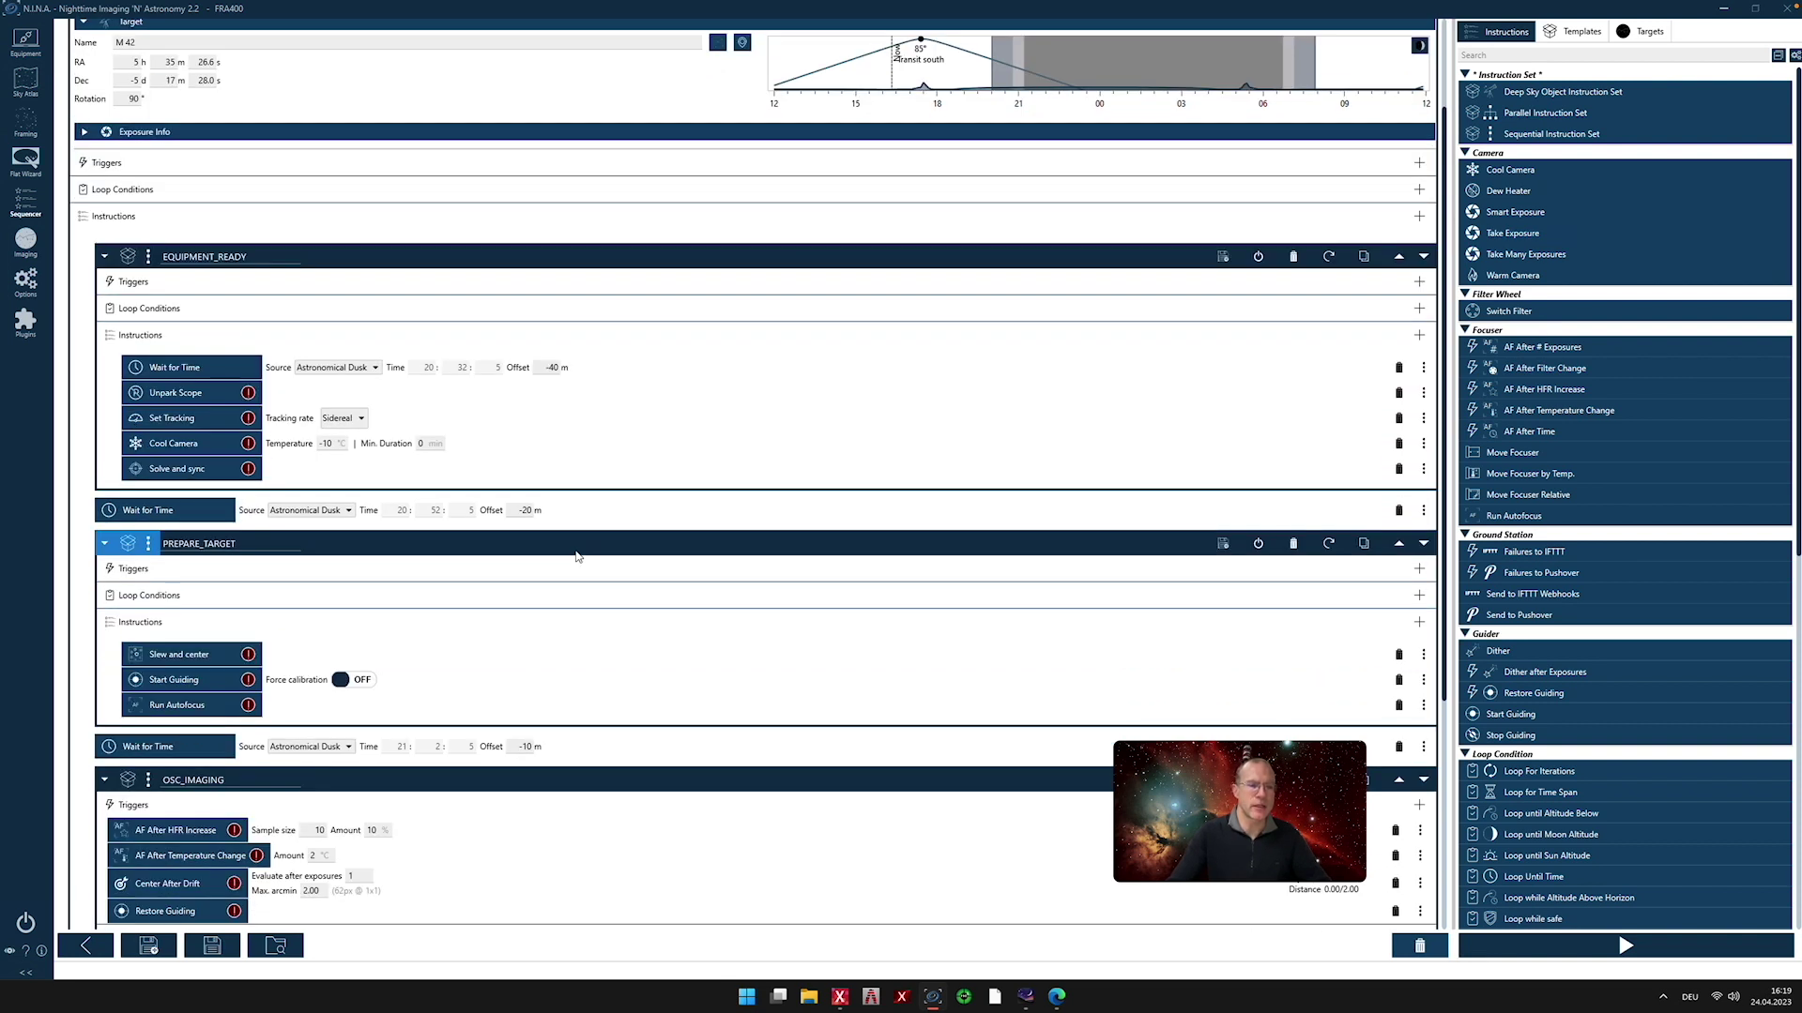
scroll(577, 557, "down", 3)
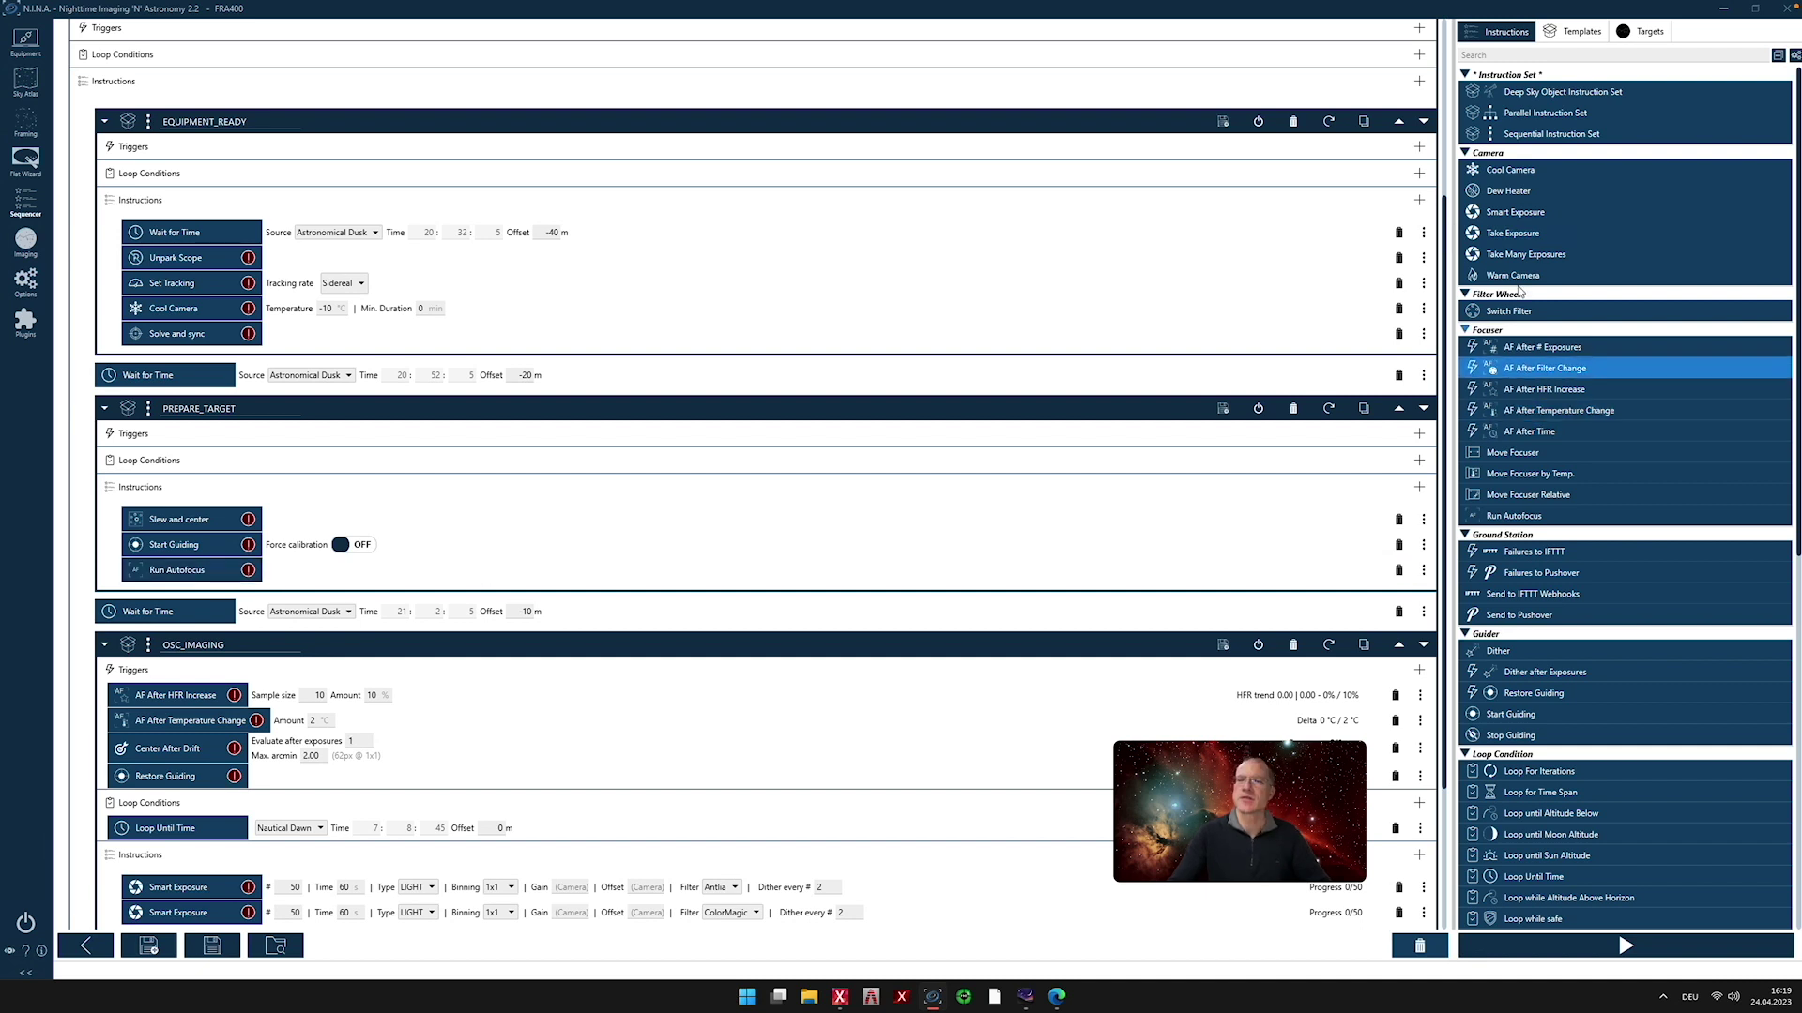
left_click(1525, 236)
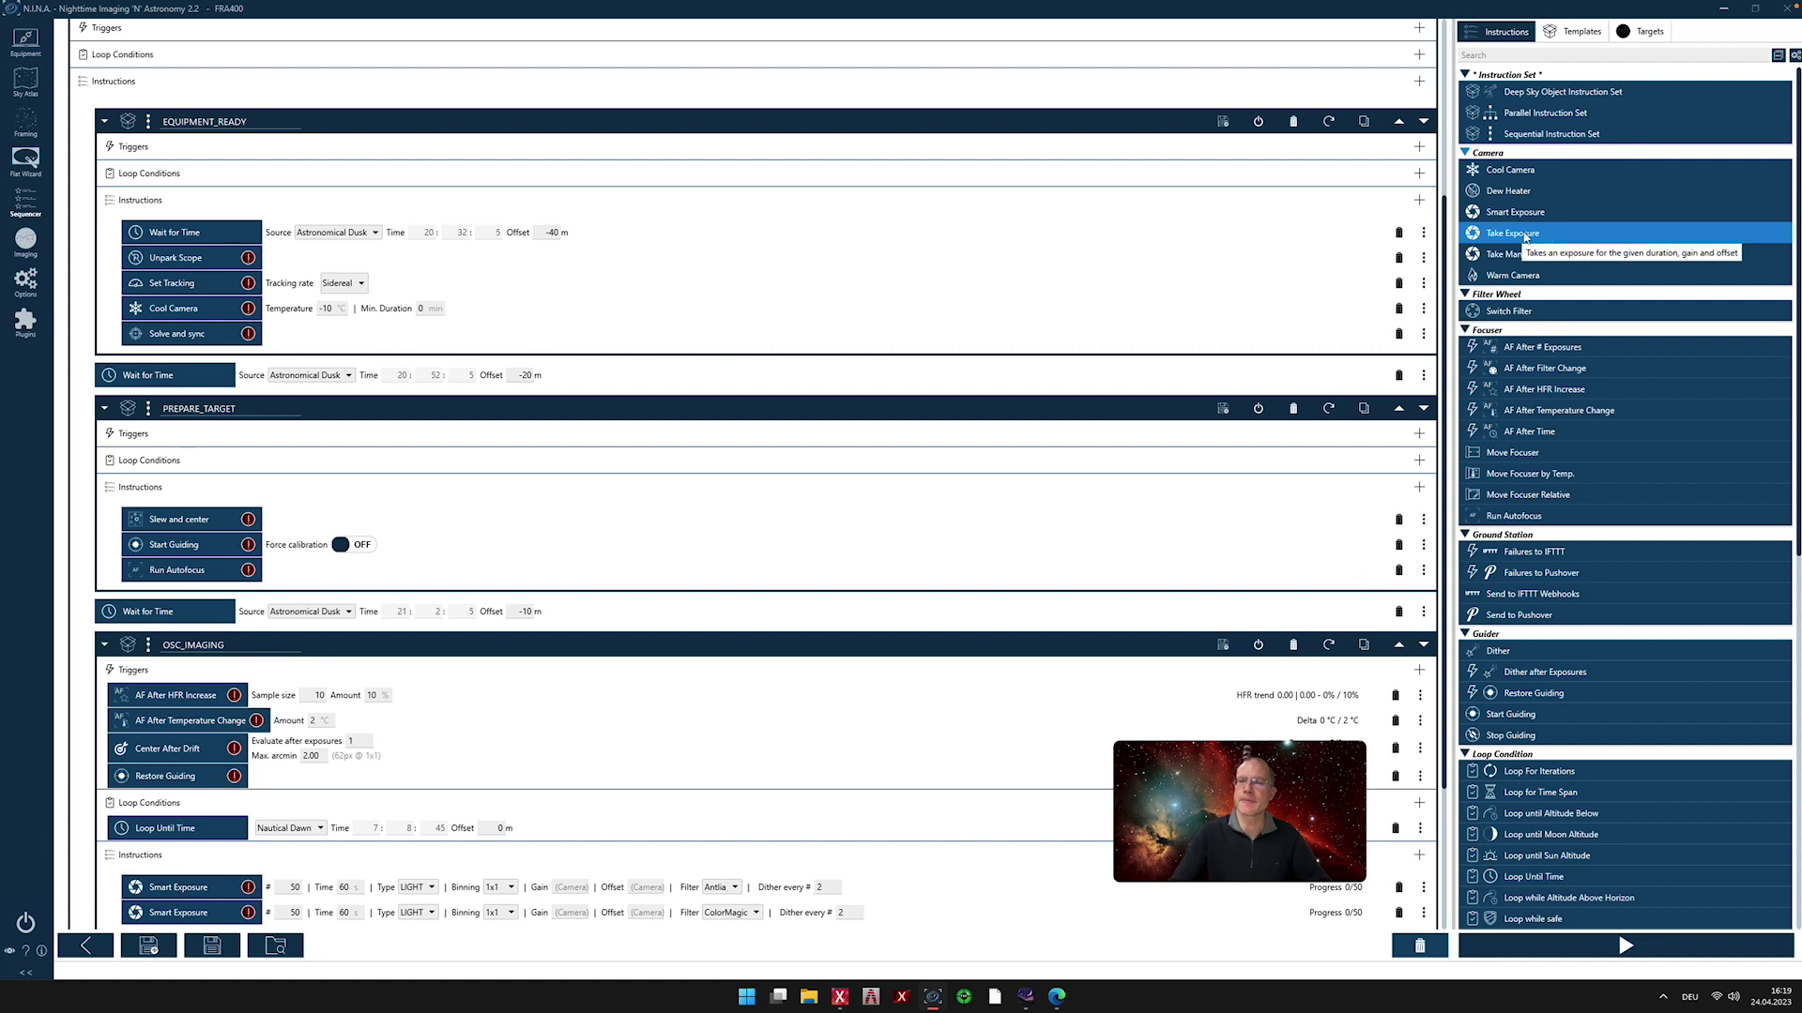
left_click_drag(1524, 237, 272, 587)
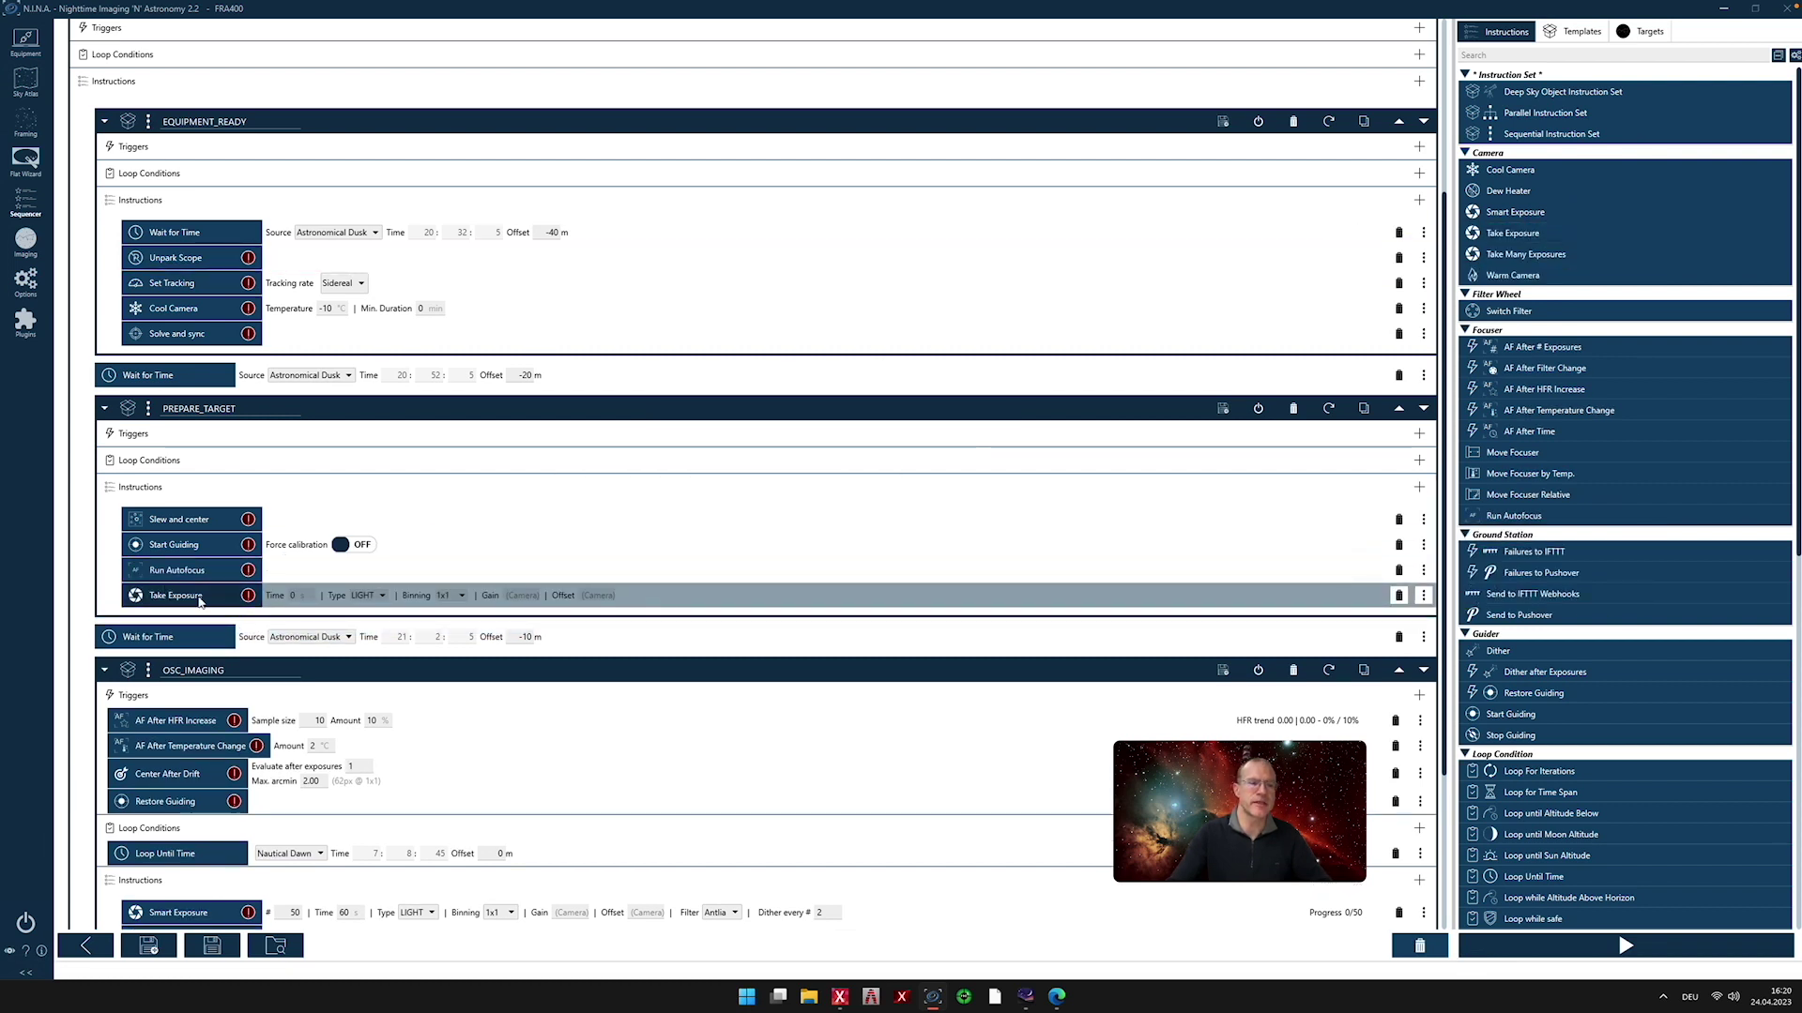
left_click(302, 599)
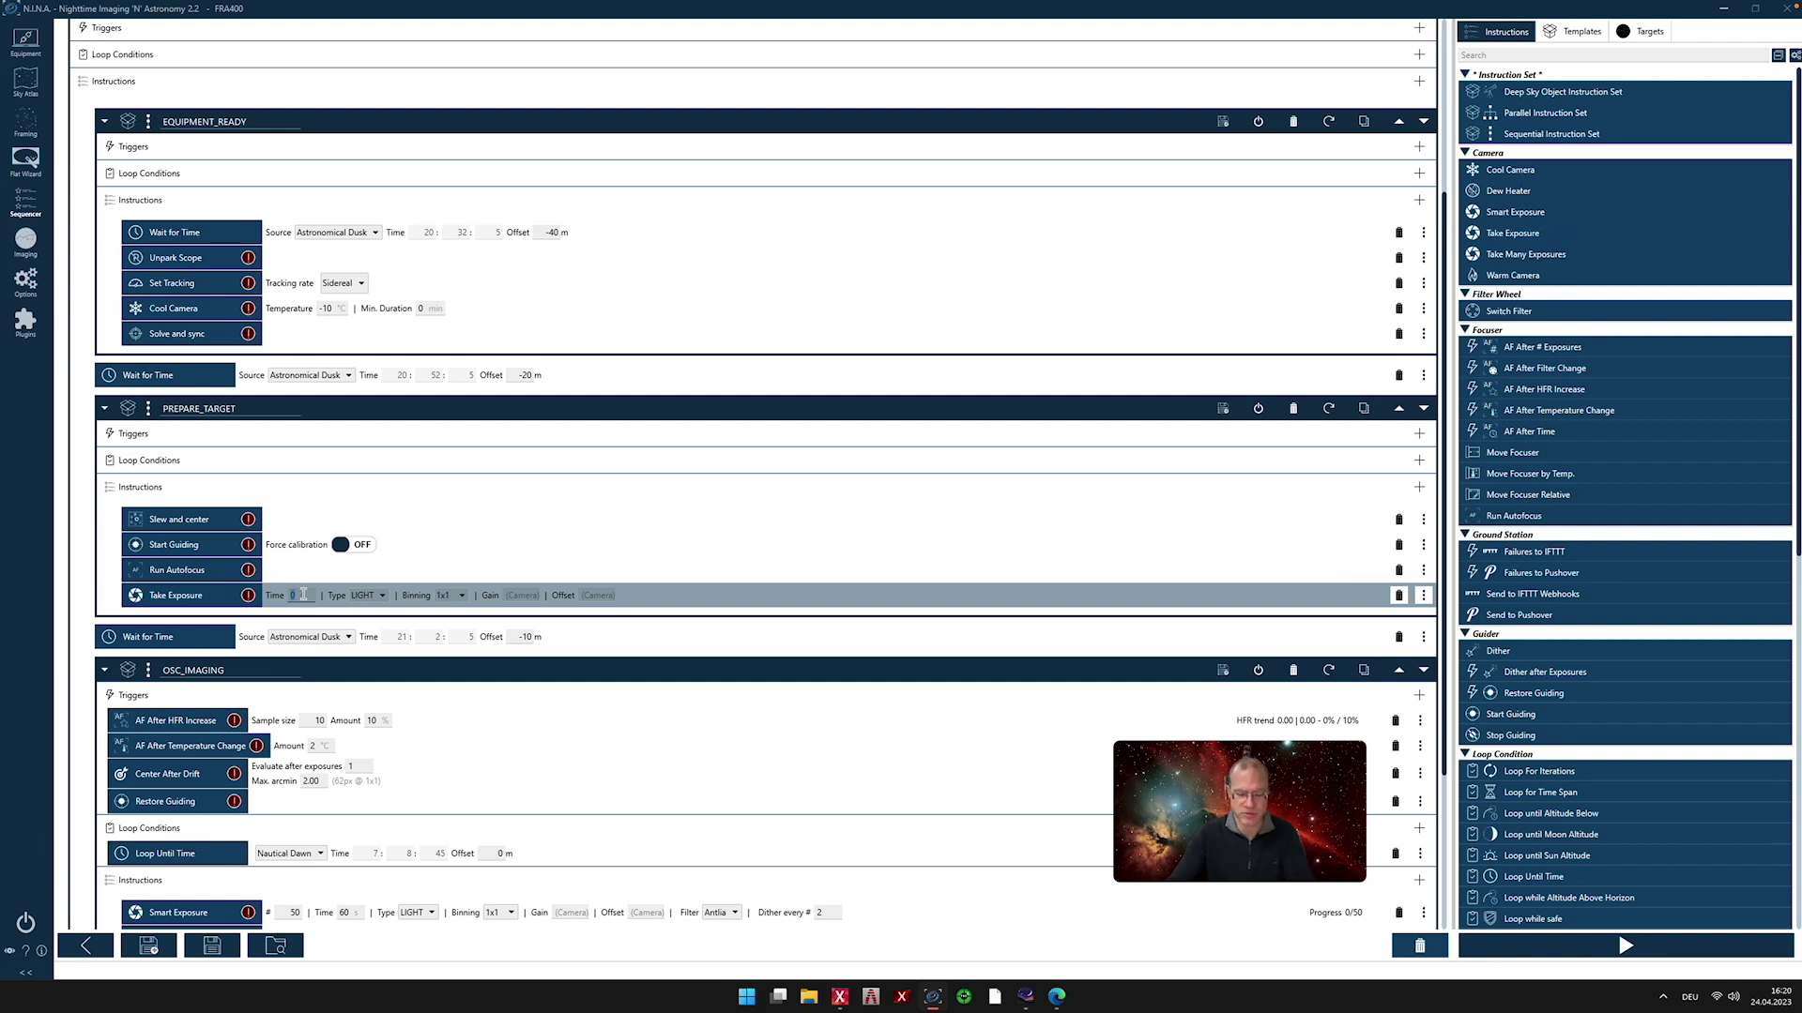
type("60")
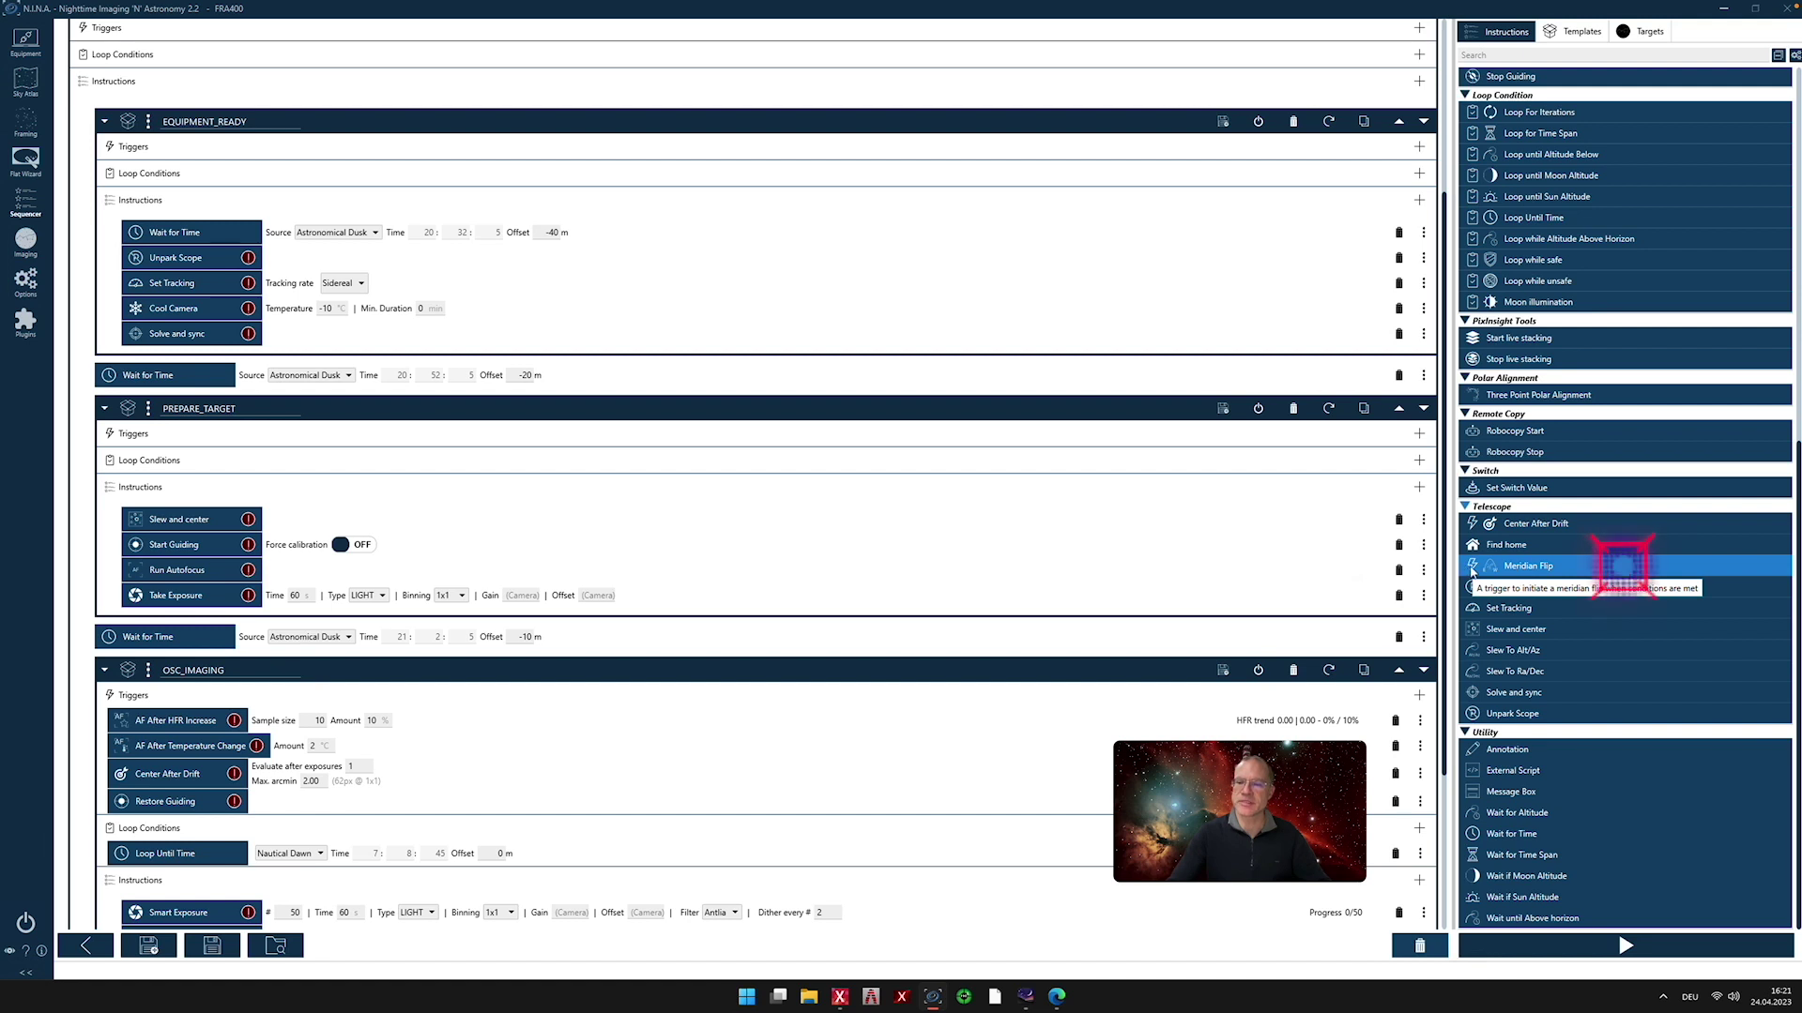
Add a Meridian Flip trigger to OSC_IMAGING and switch its loop end from Nautical Dawn to a fixed time
left_click_drag(1494, 569, 303, 808)
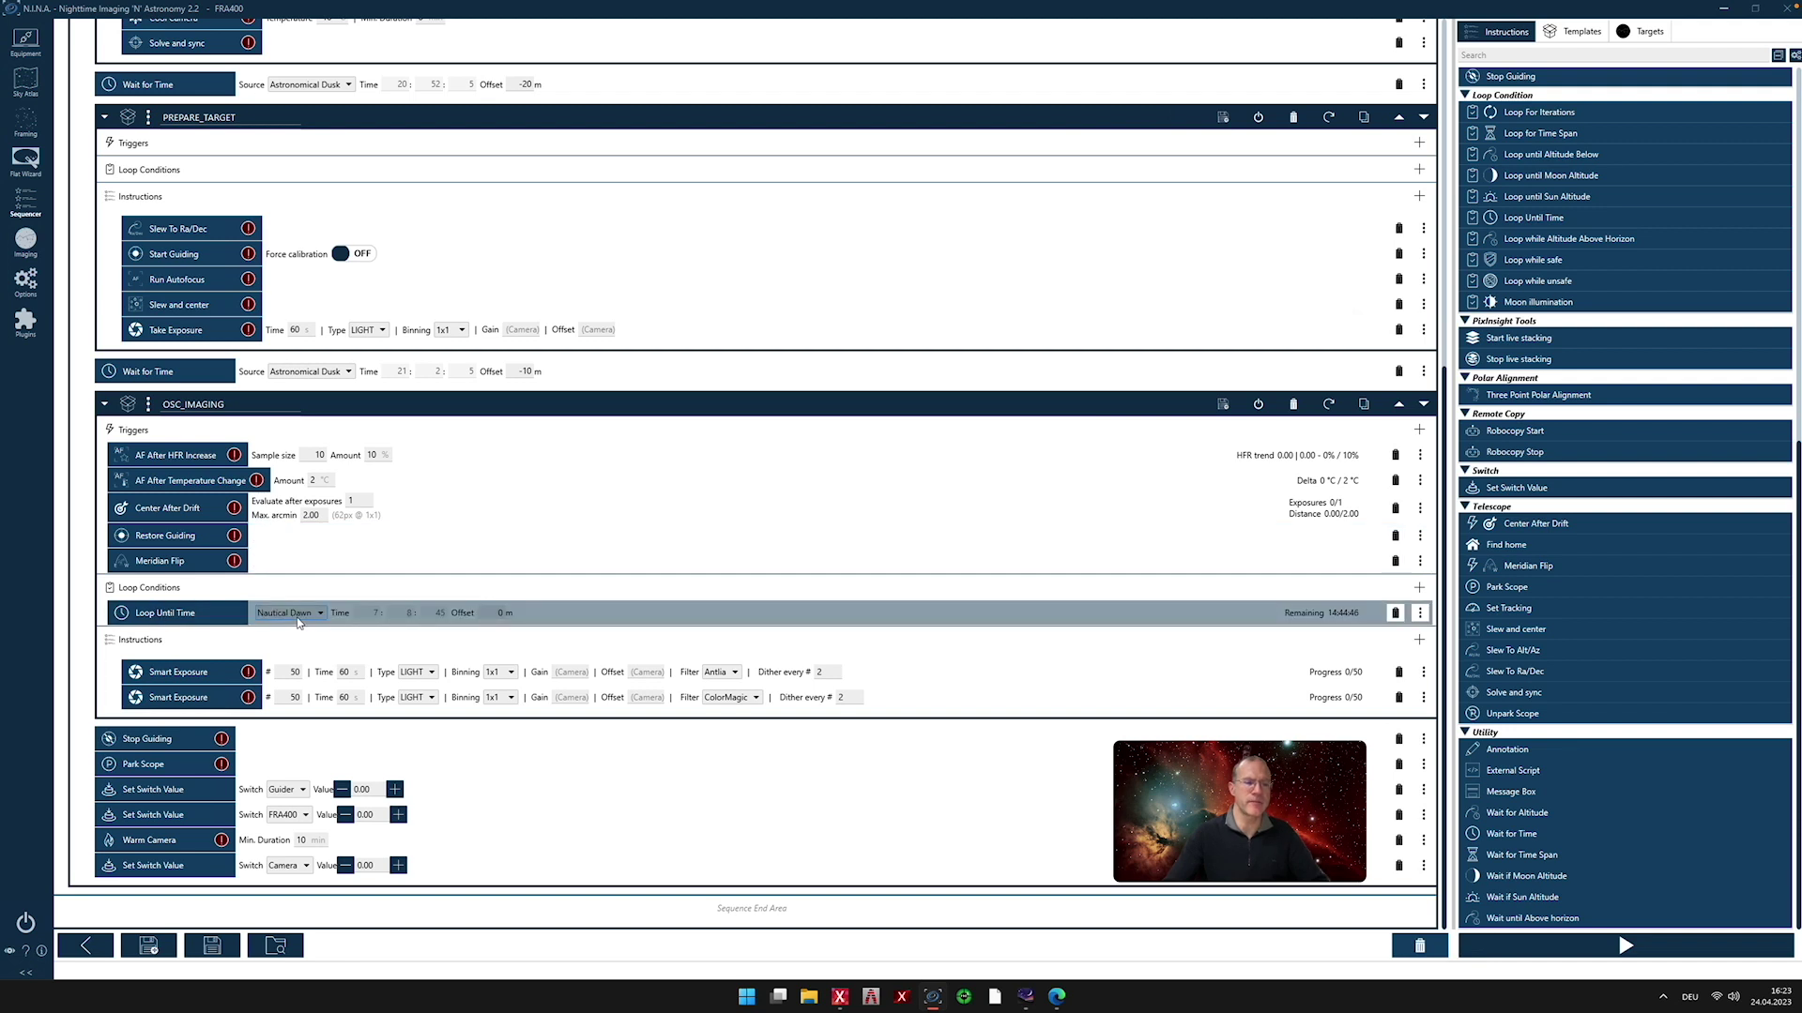
left_click(320, 614)
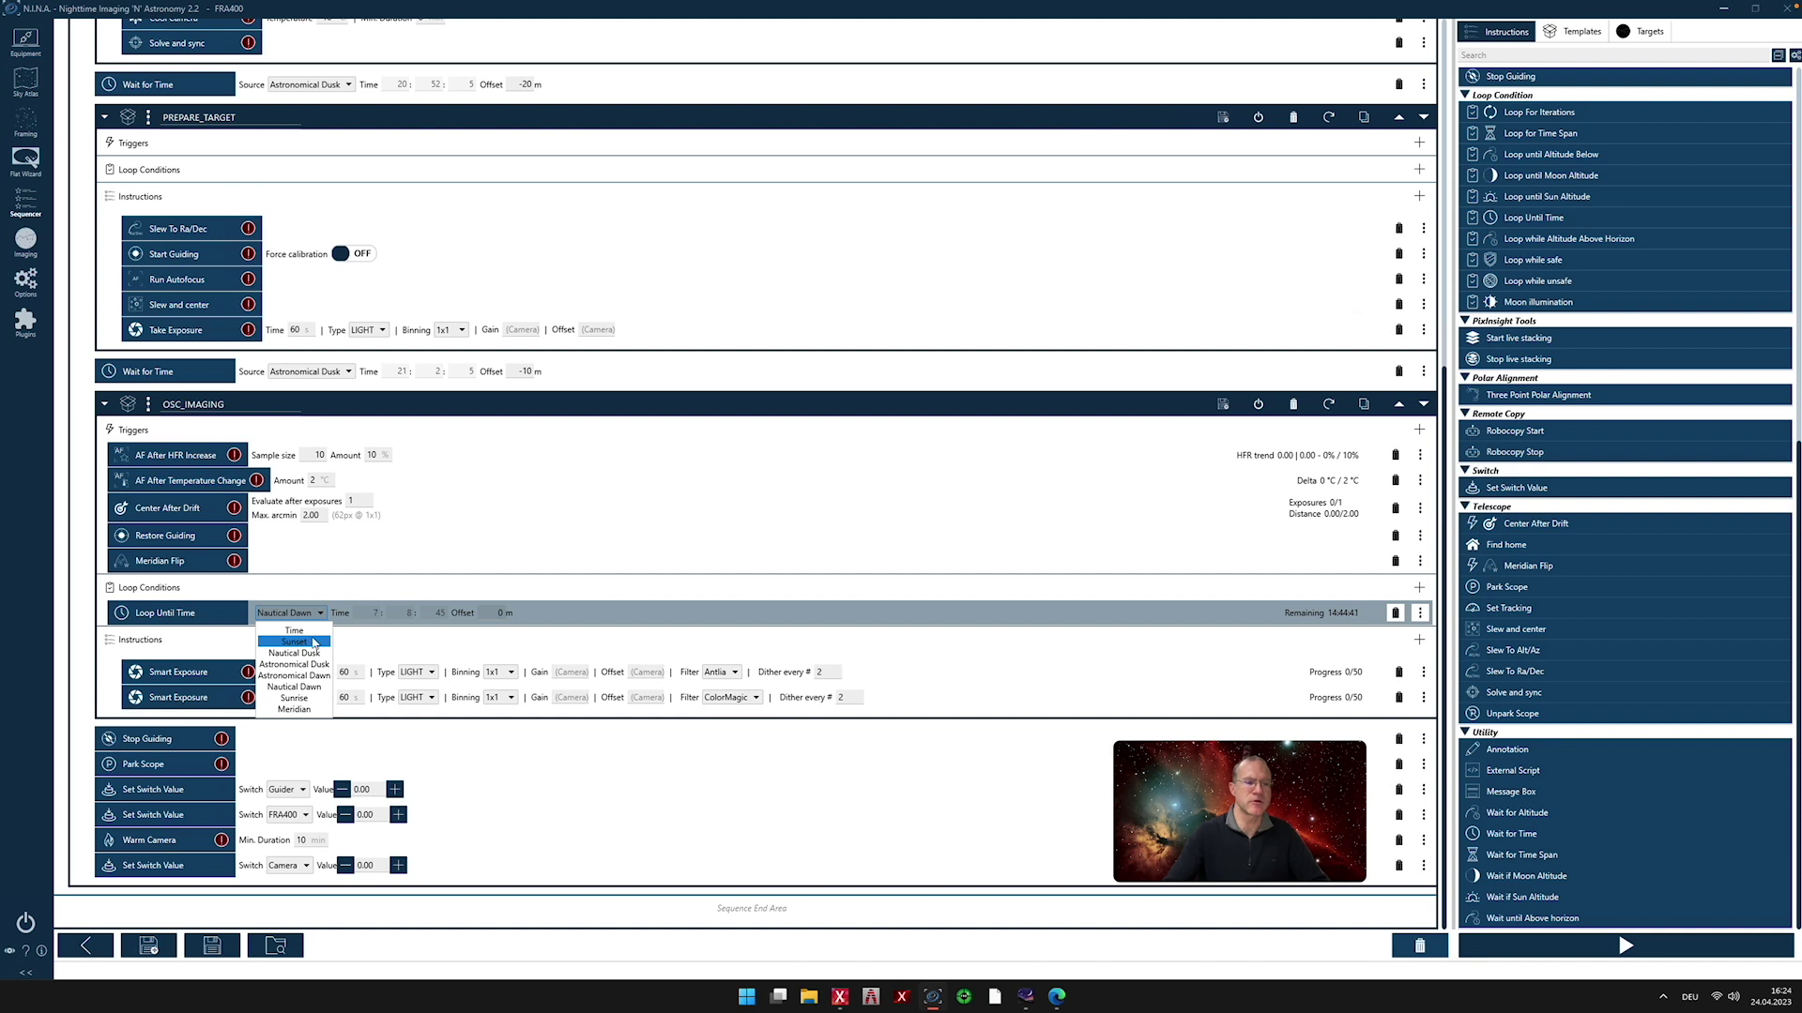
left_click(314, 633)
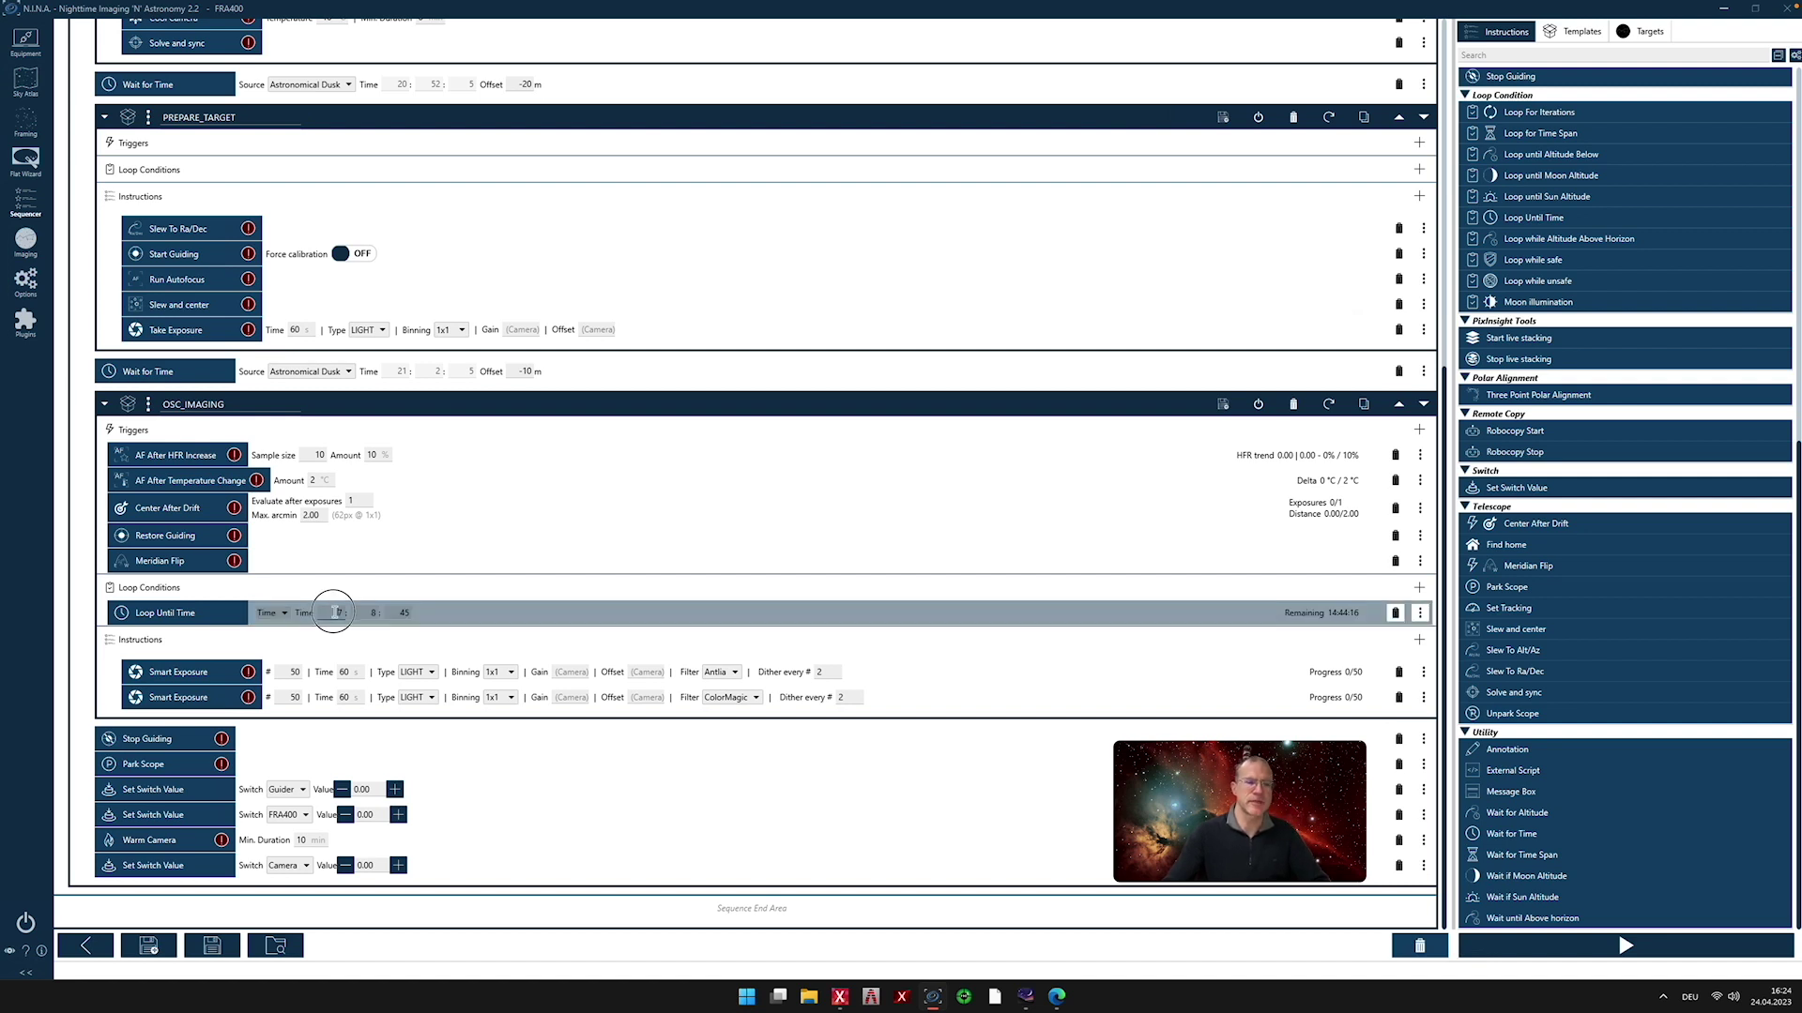
left_click(384, 614)
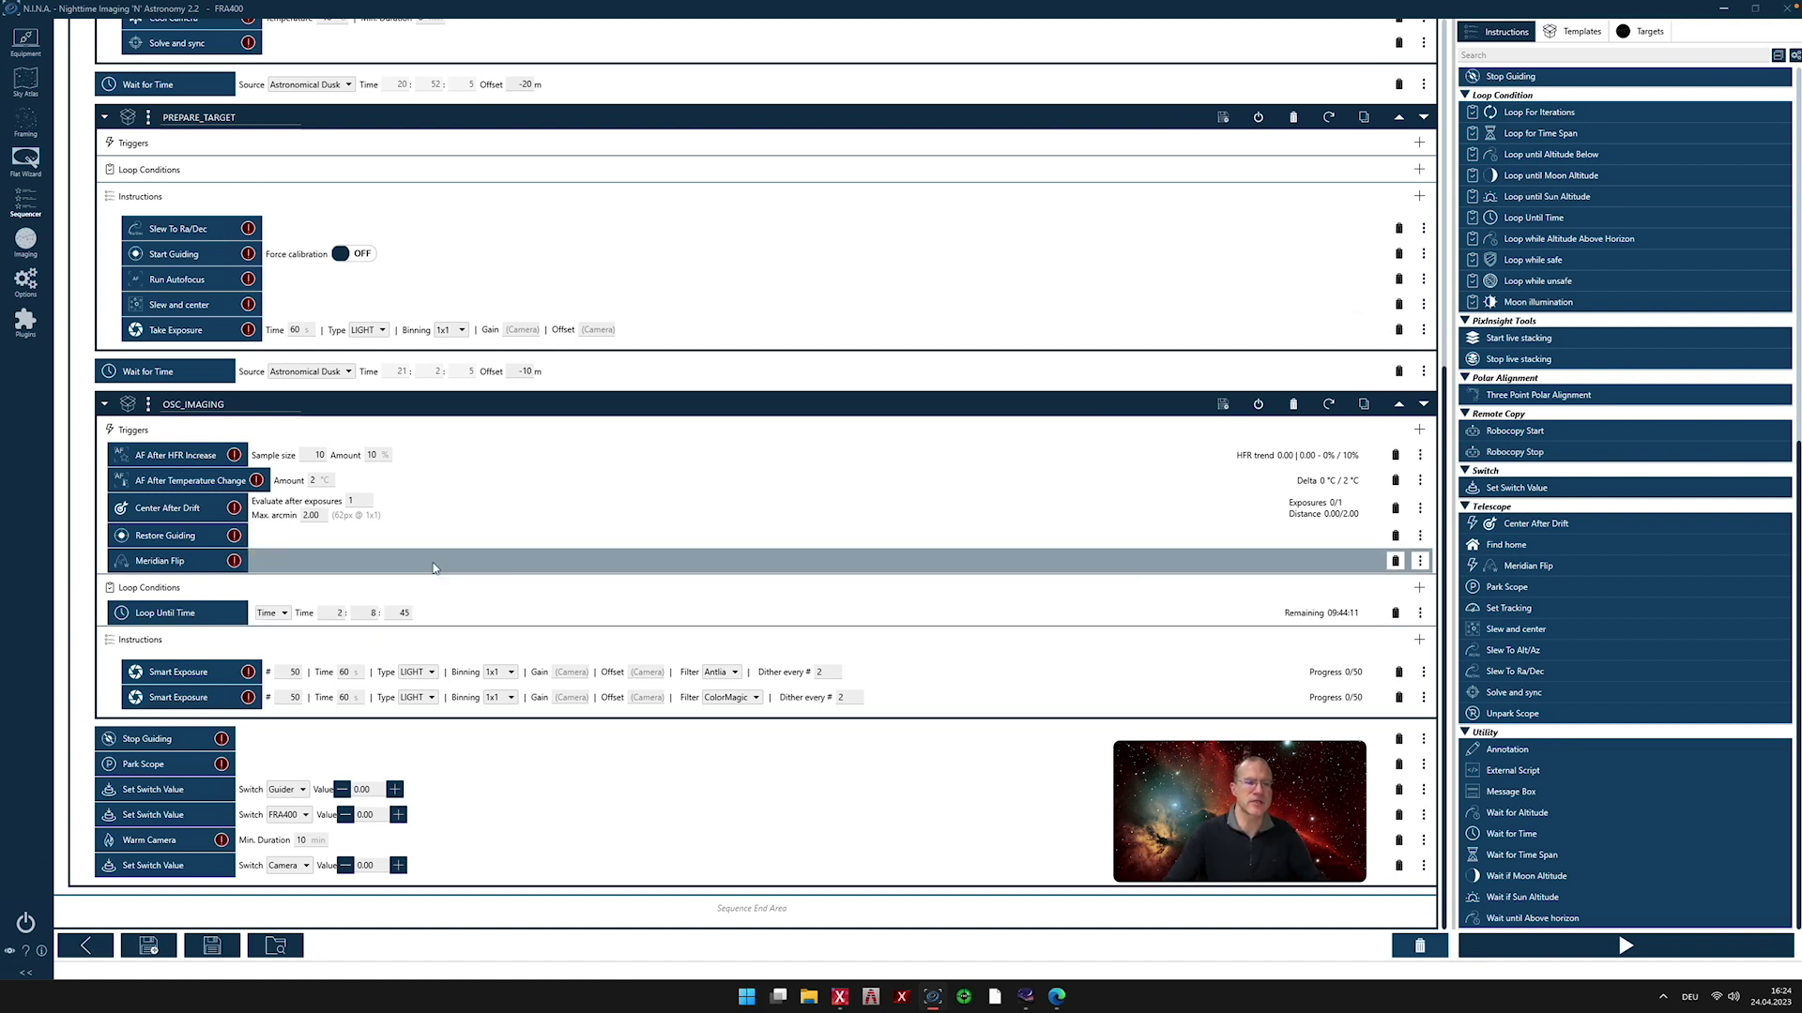
scroll(434, 568, "up", 10)
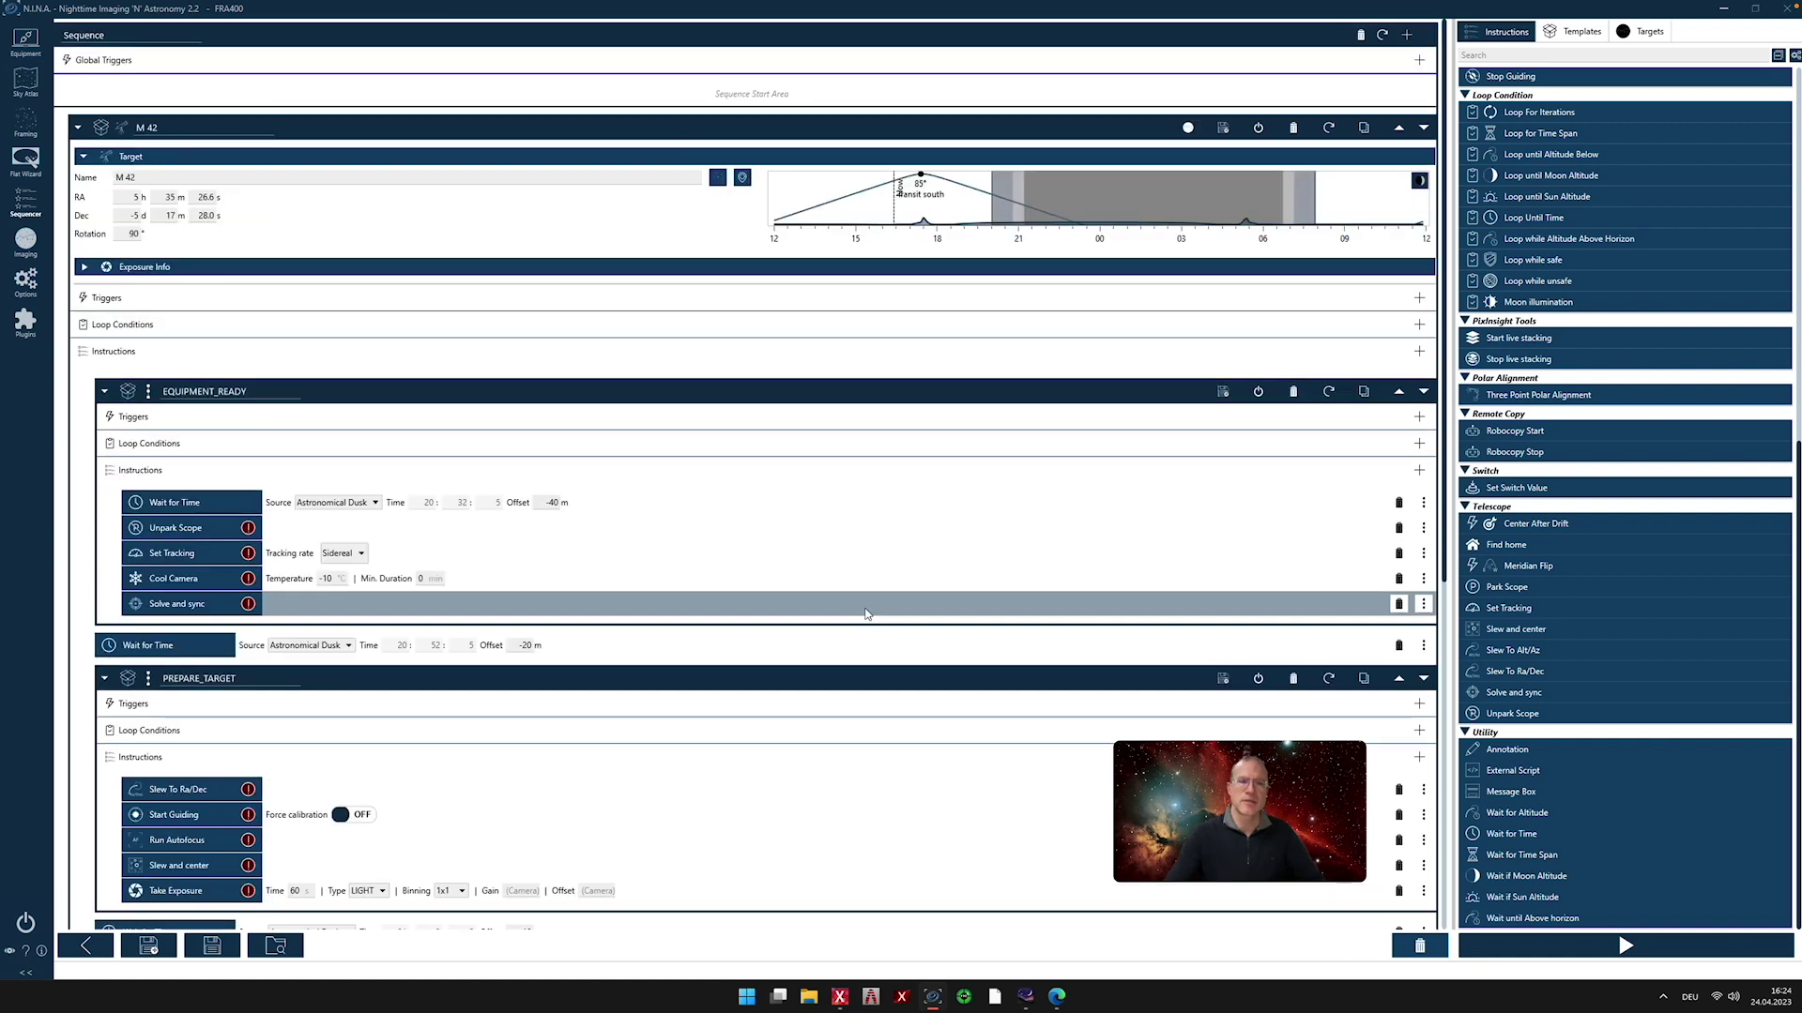
scroll(785, 561, "down", 3)
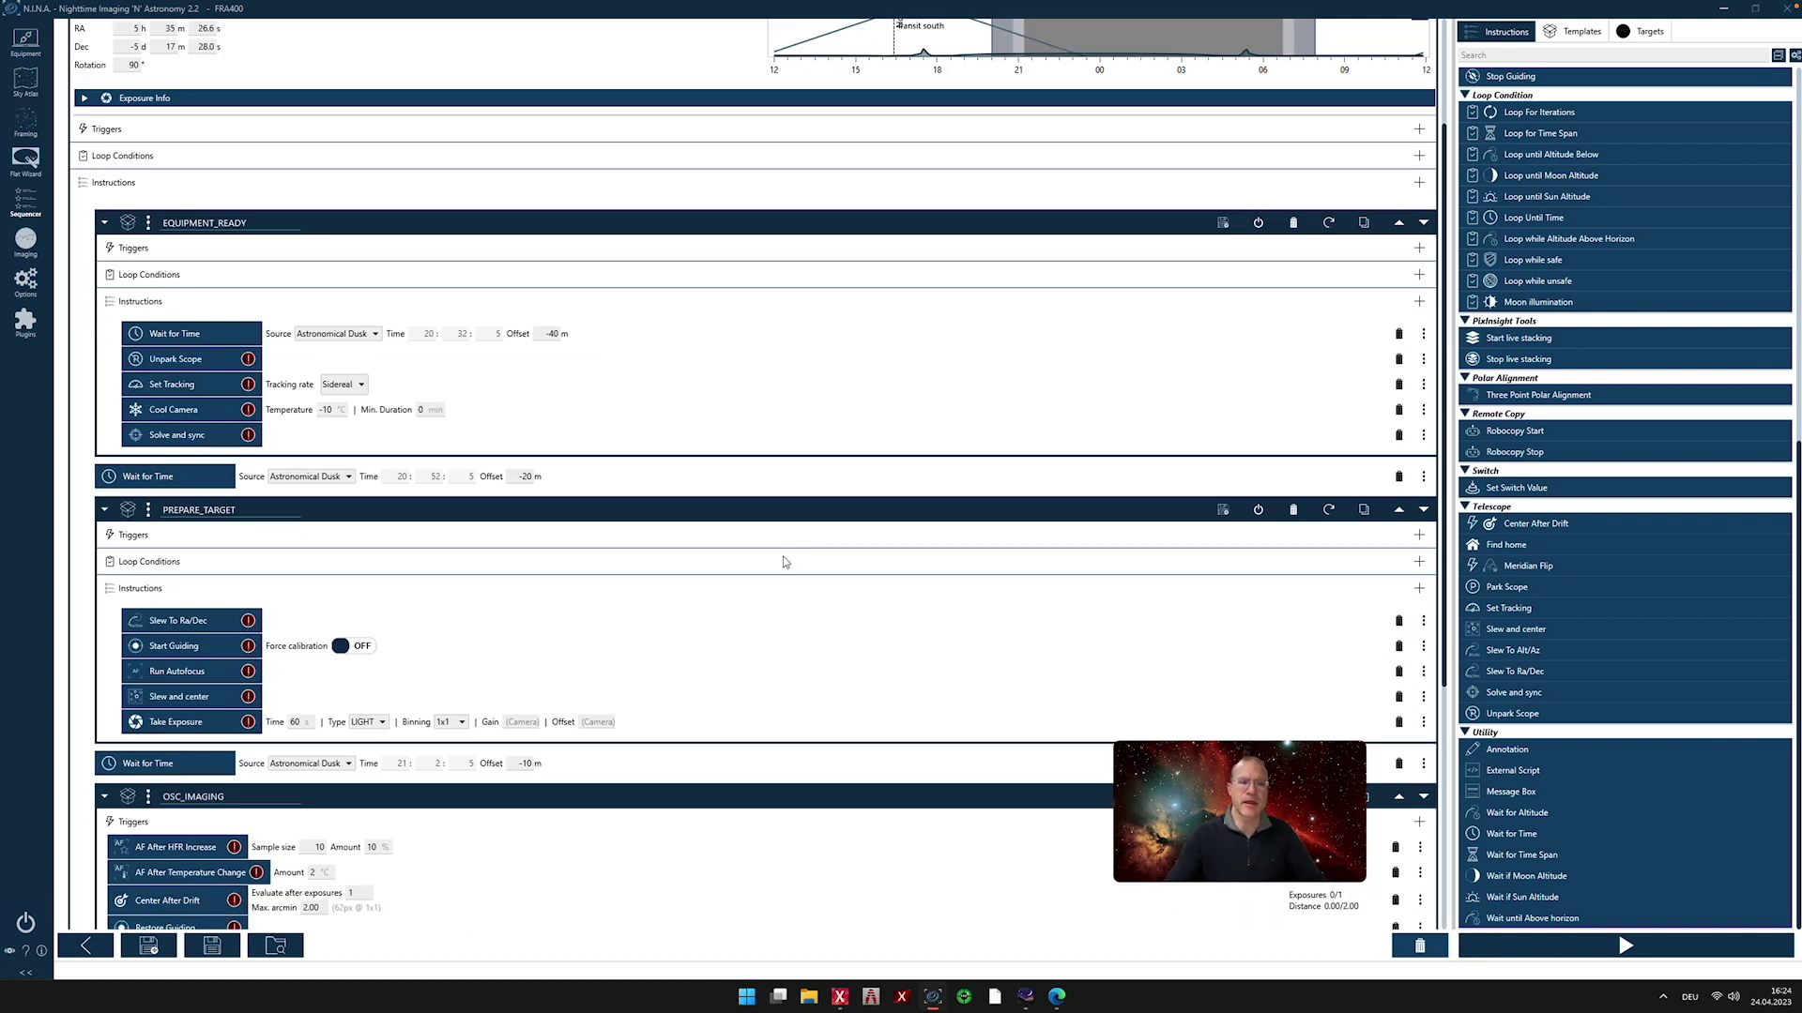
left_click(1583, 585)
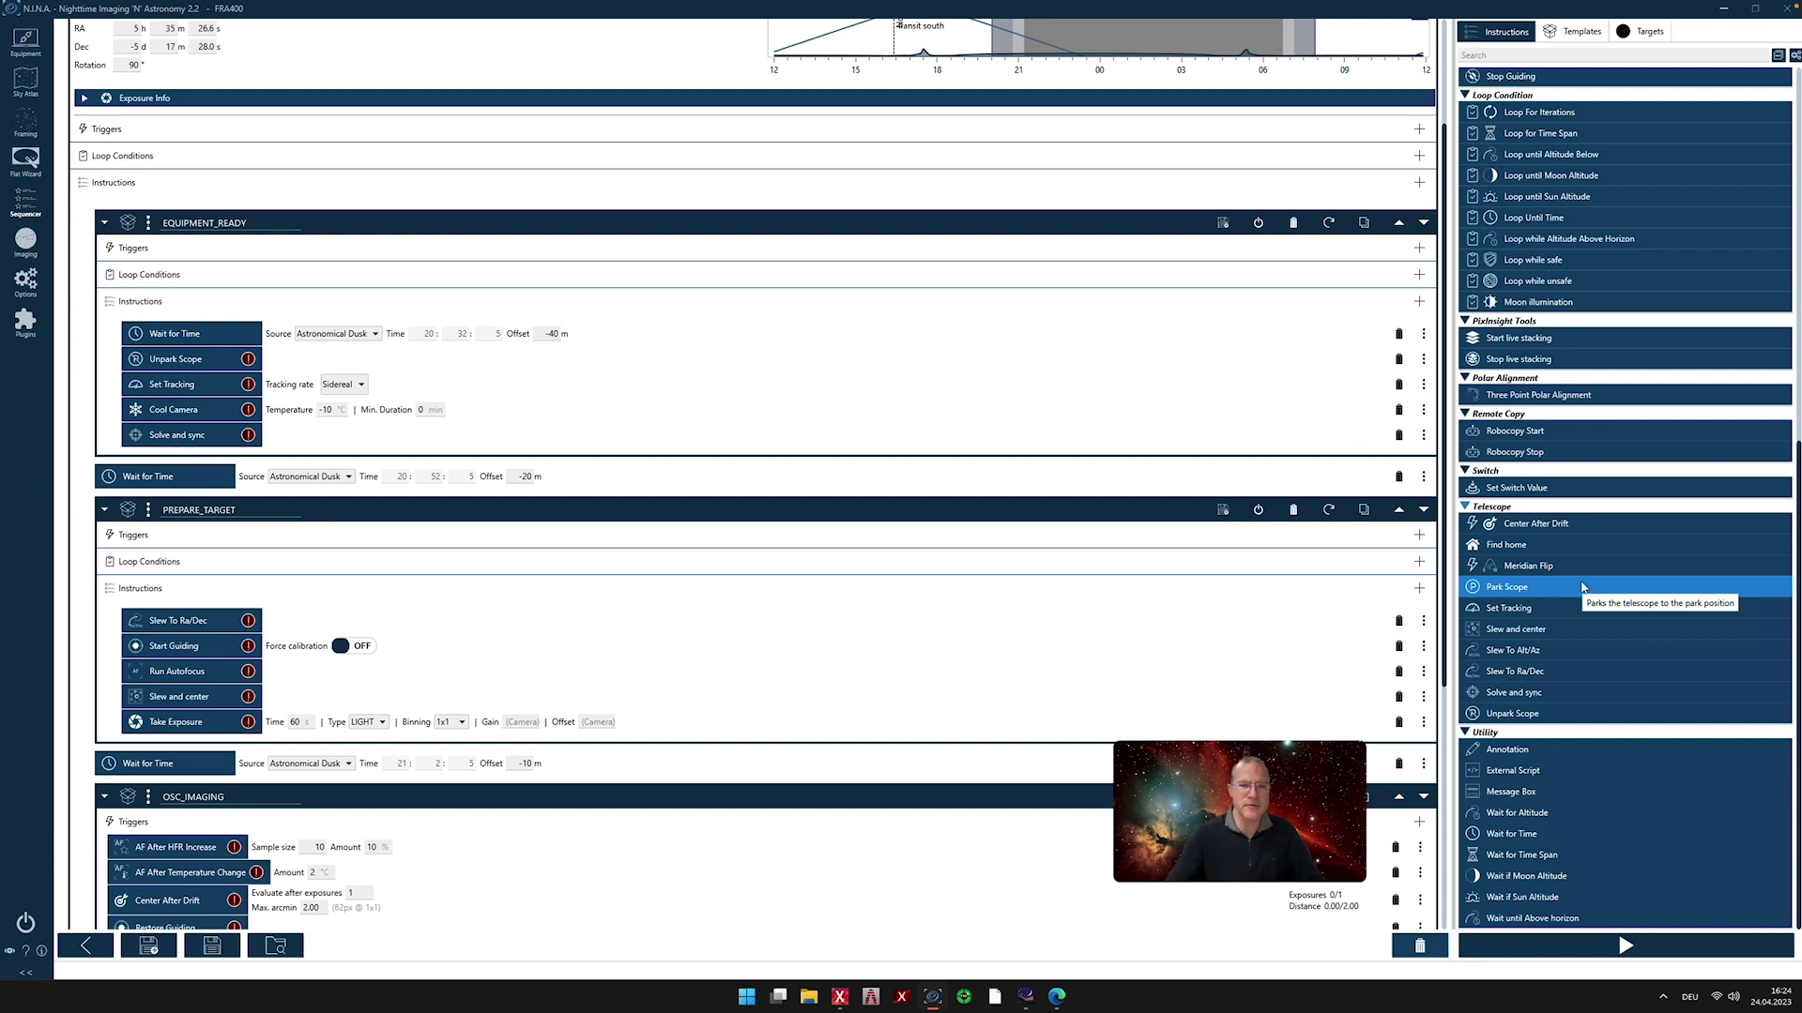
left_click(1606, 569)
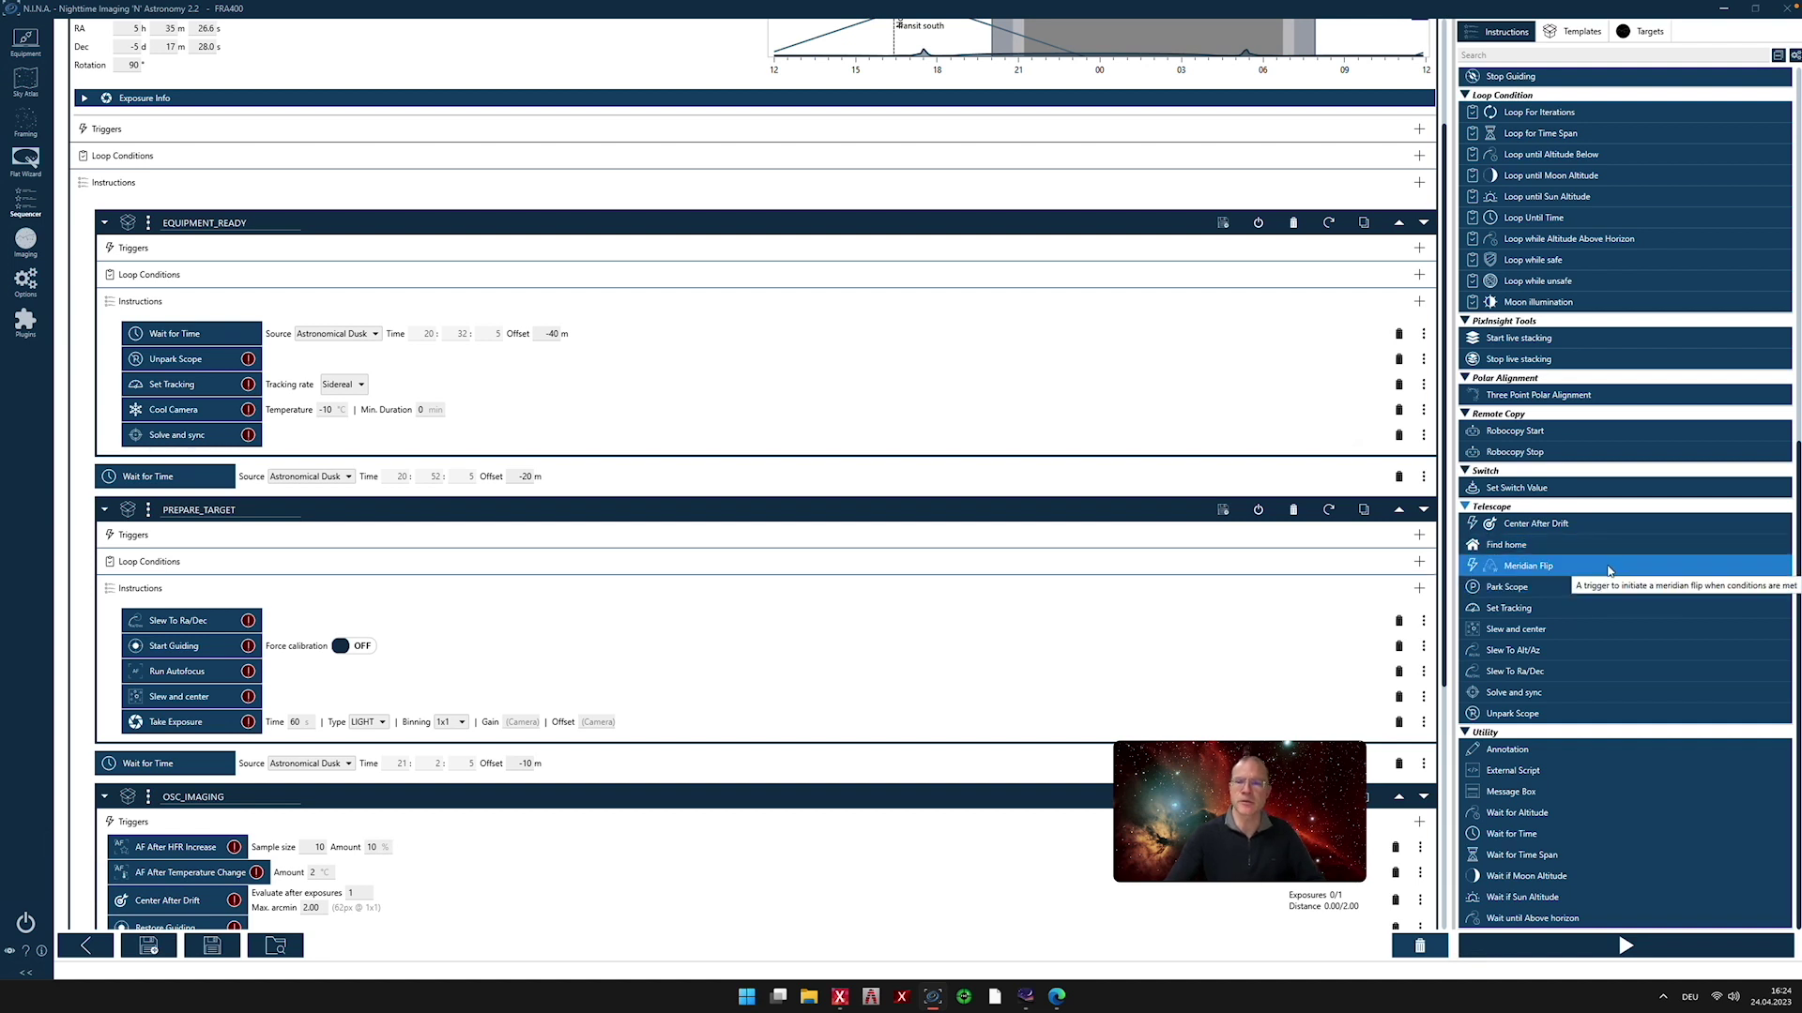
scroll(1567, 376, "up", 10)
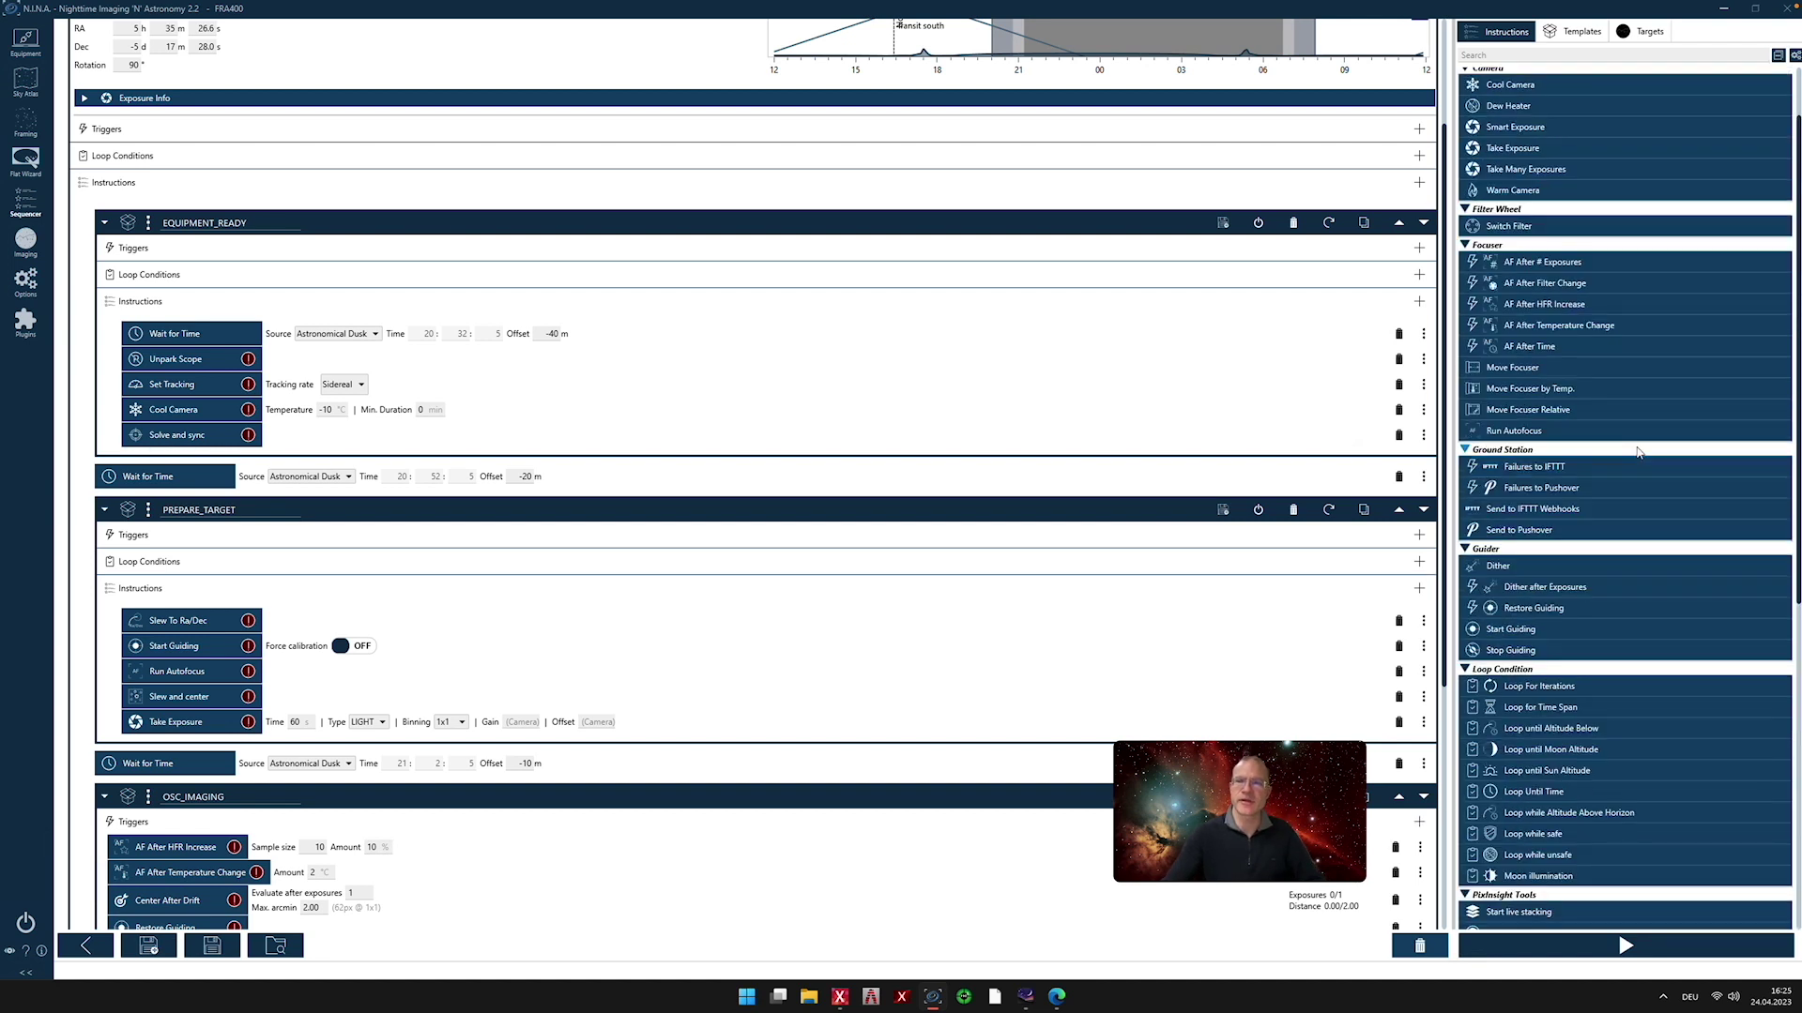
left_click(1525, 177)
left_click(1556, 150)
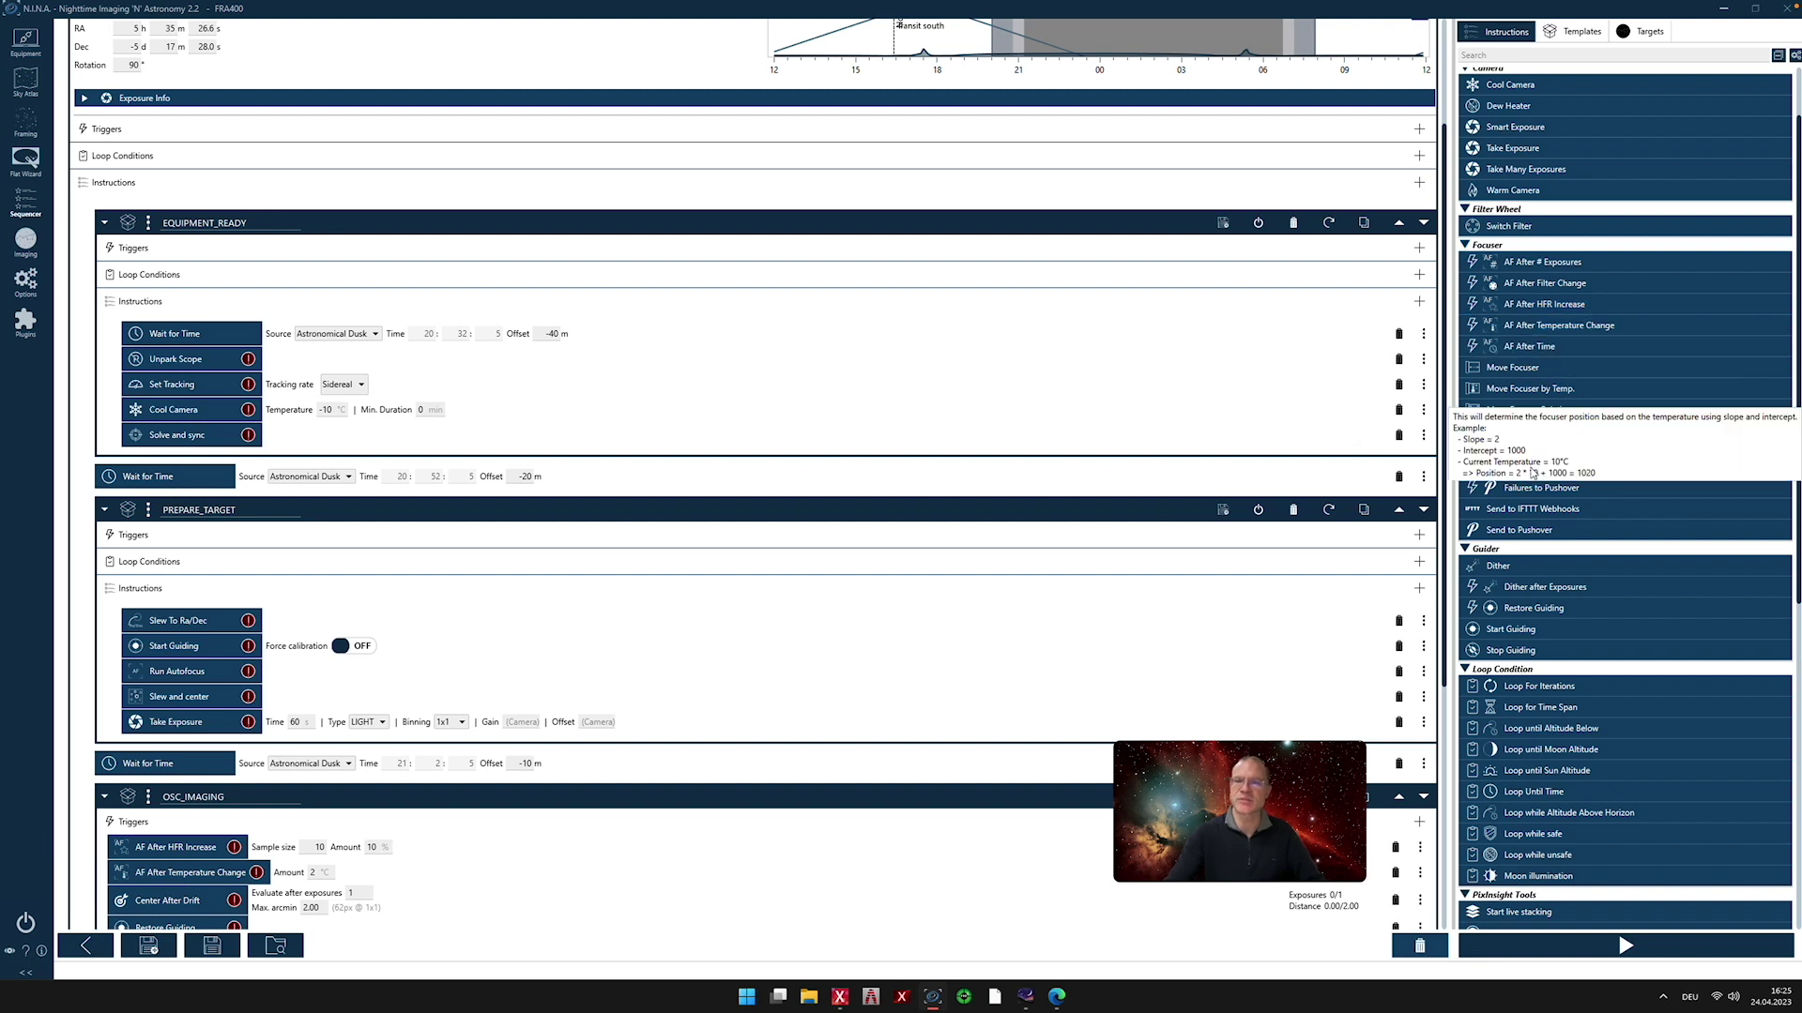
scroll(1535, 583, "down", 10)
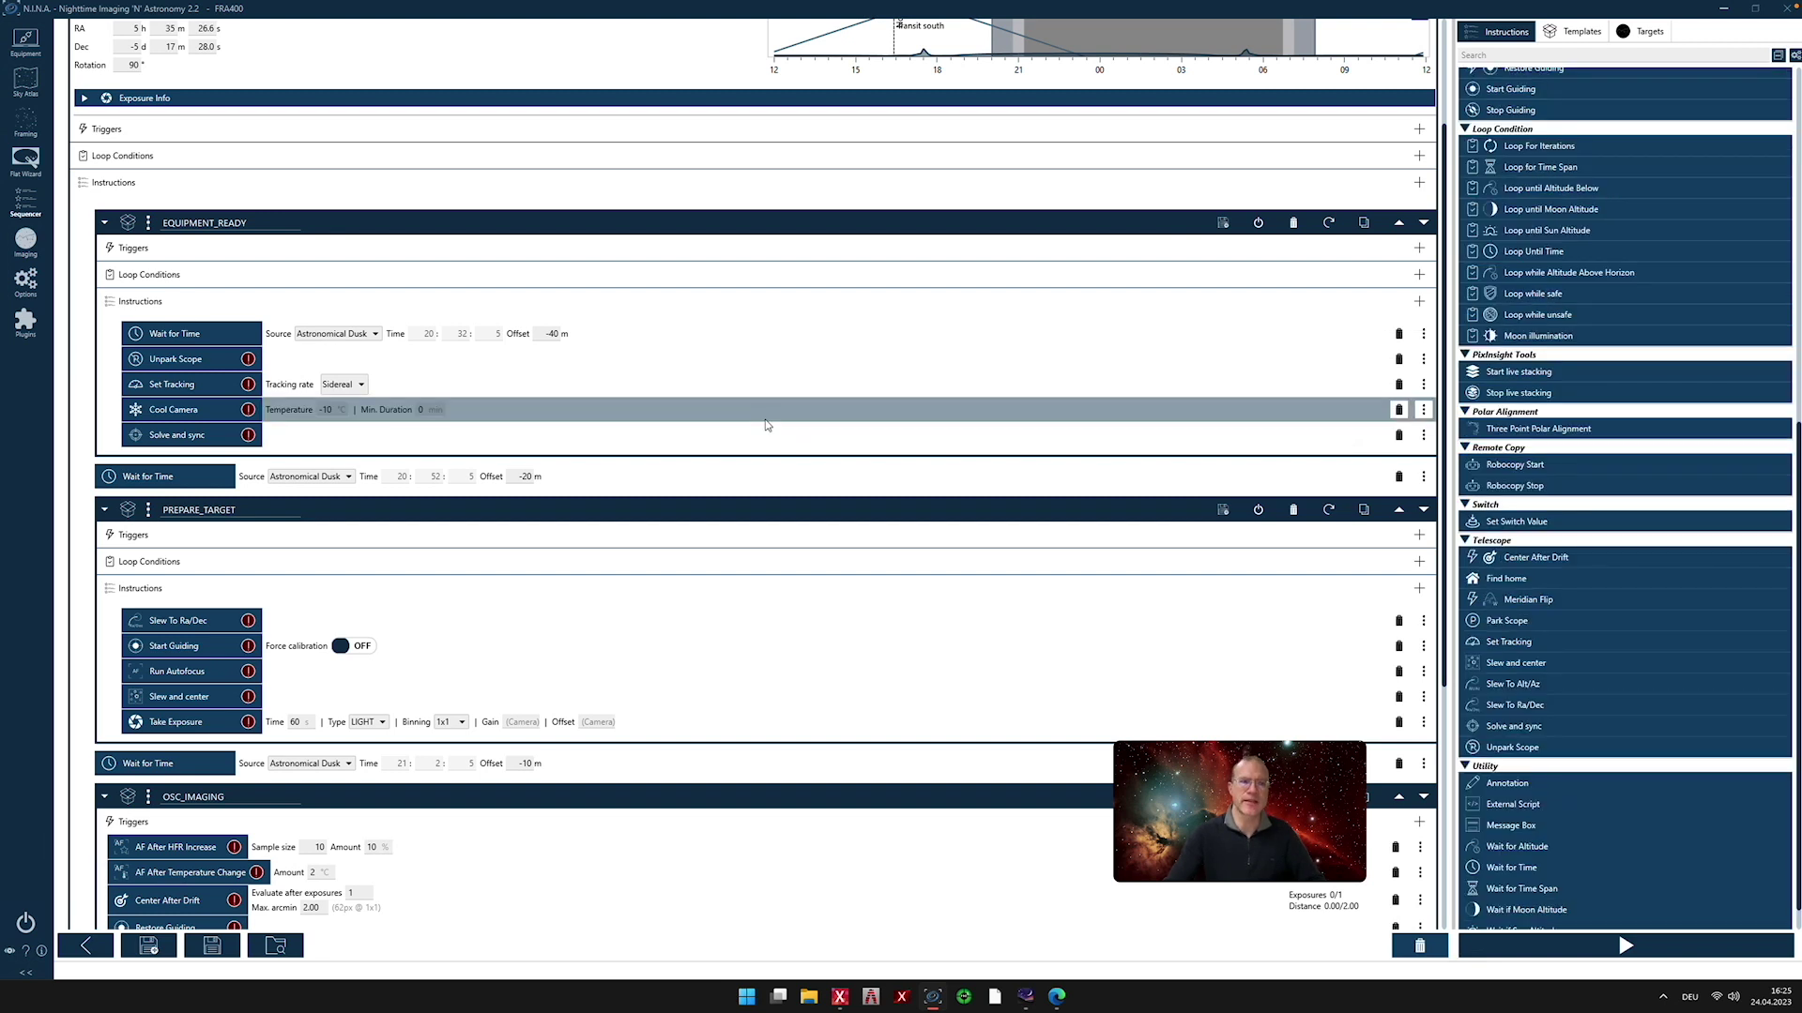
scroll(766, 425, "up", 3)
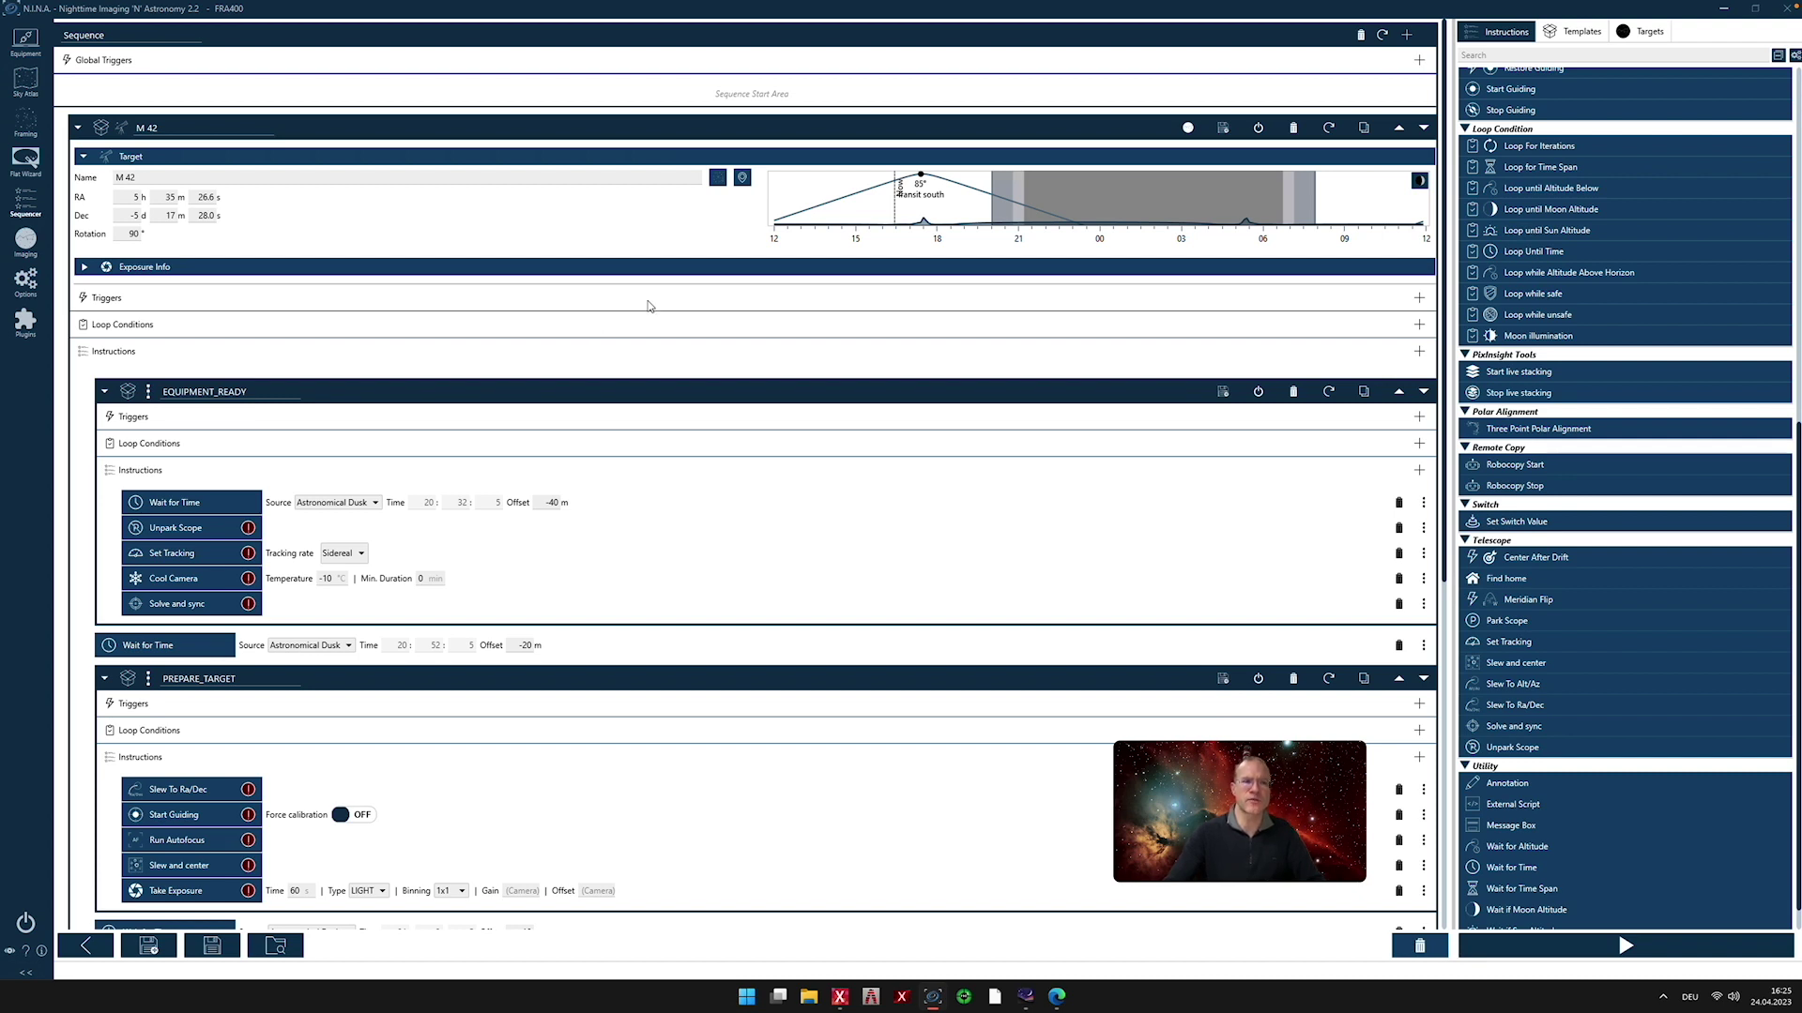
scroll(650, 306, "down", 10)
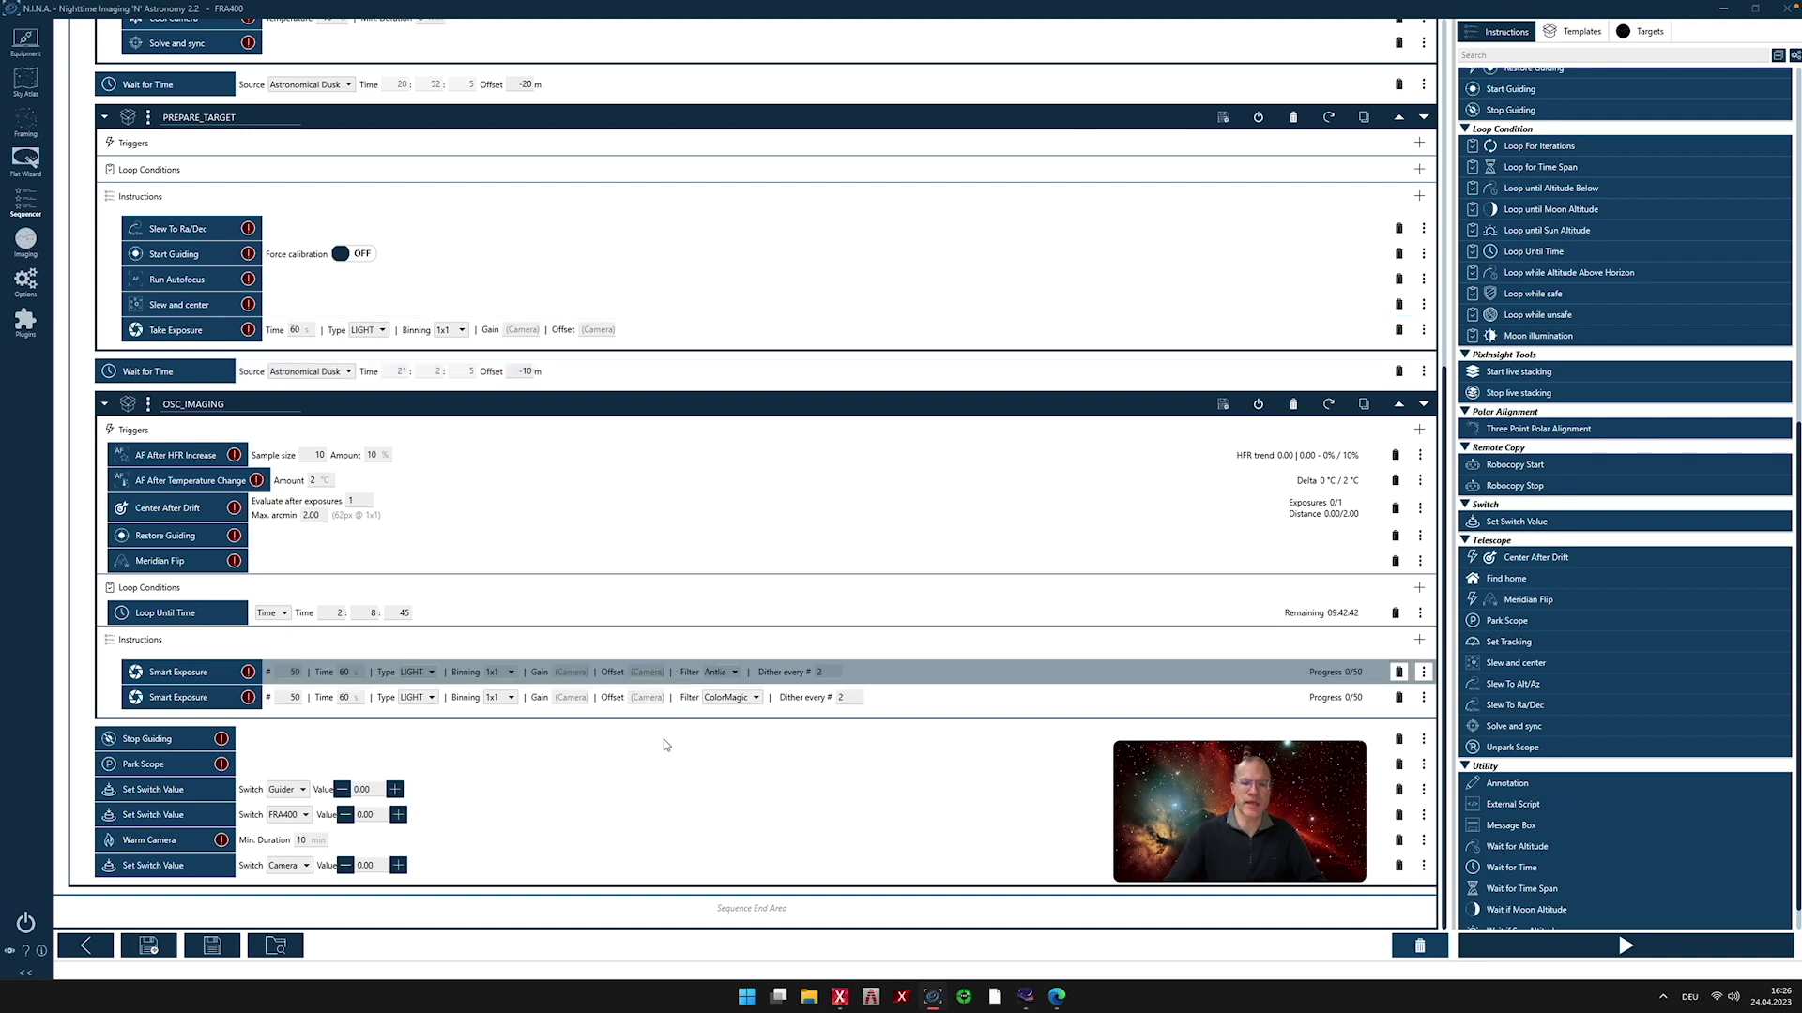
Append a Default_No_Plugin template block and set its target to the saved M 42
left_click(1579, 33)
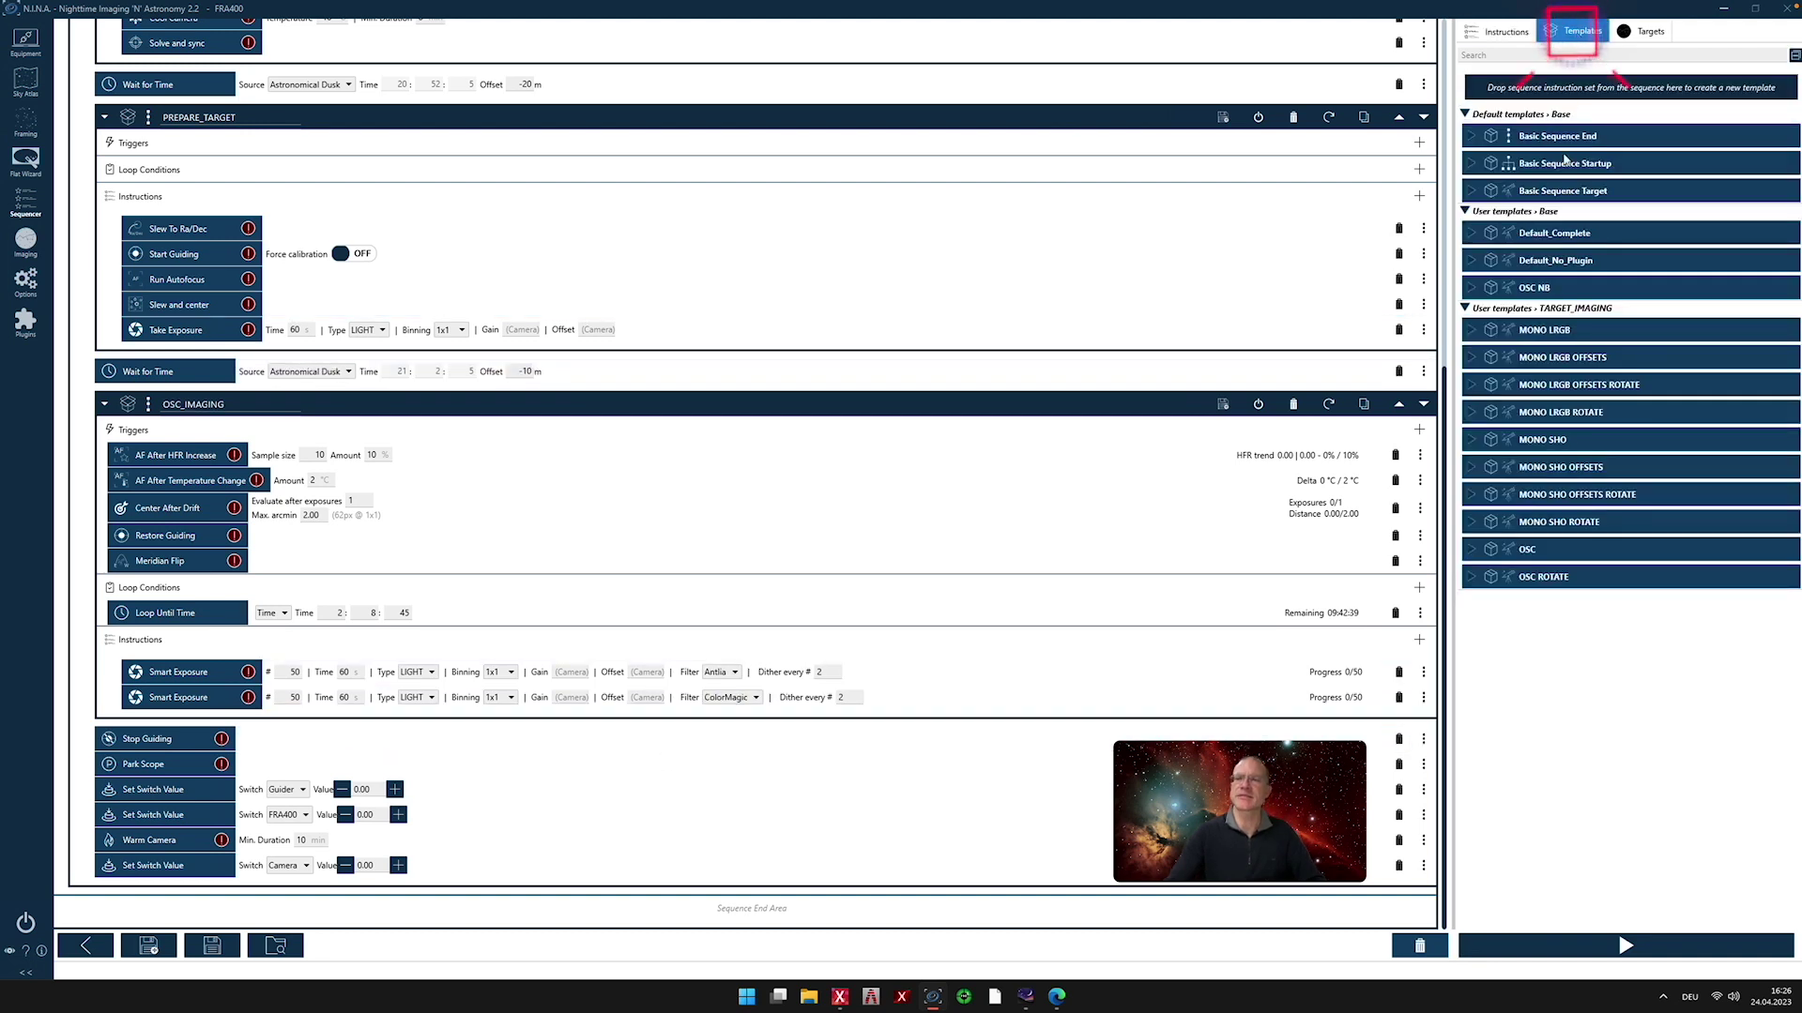
left_click_drag(1554, 261, 733, 924)
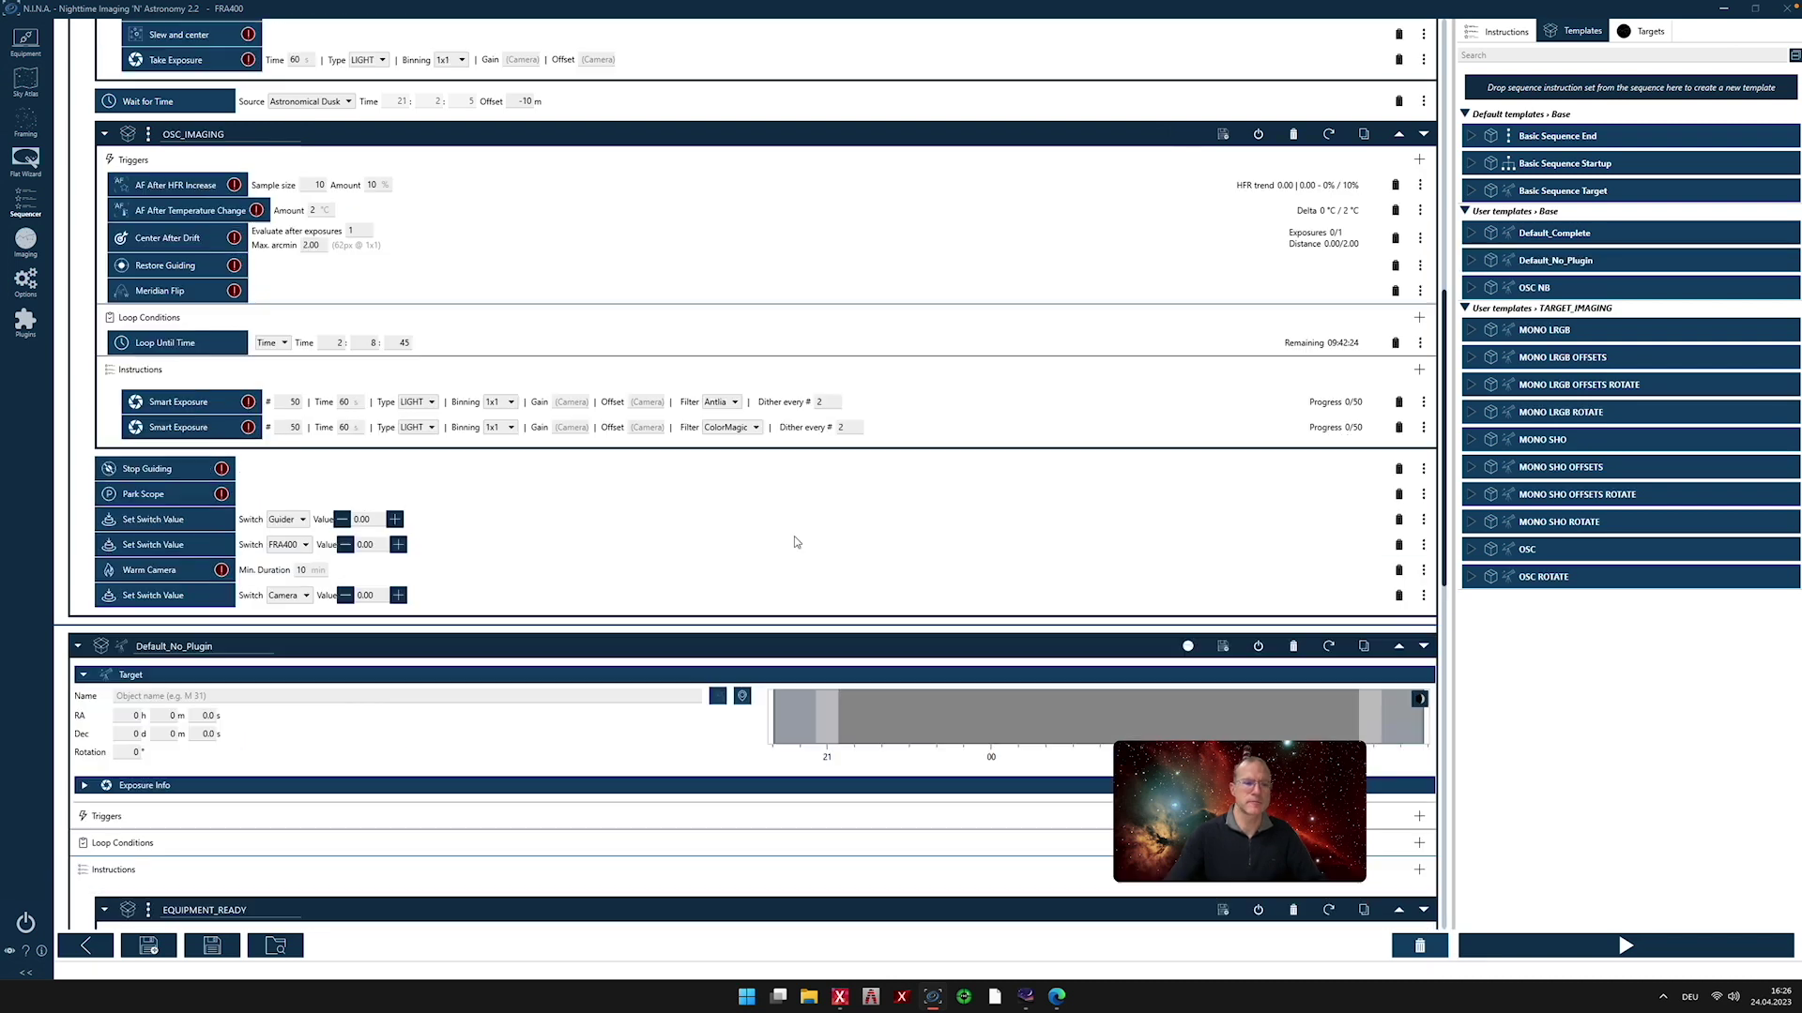
left_click(1648, 33)
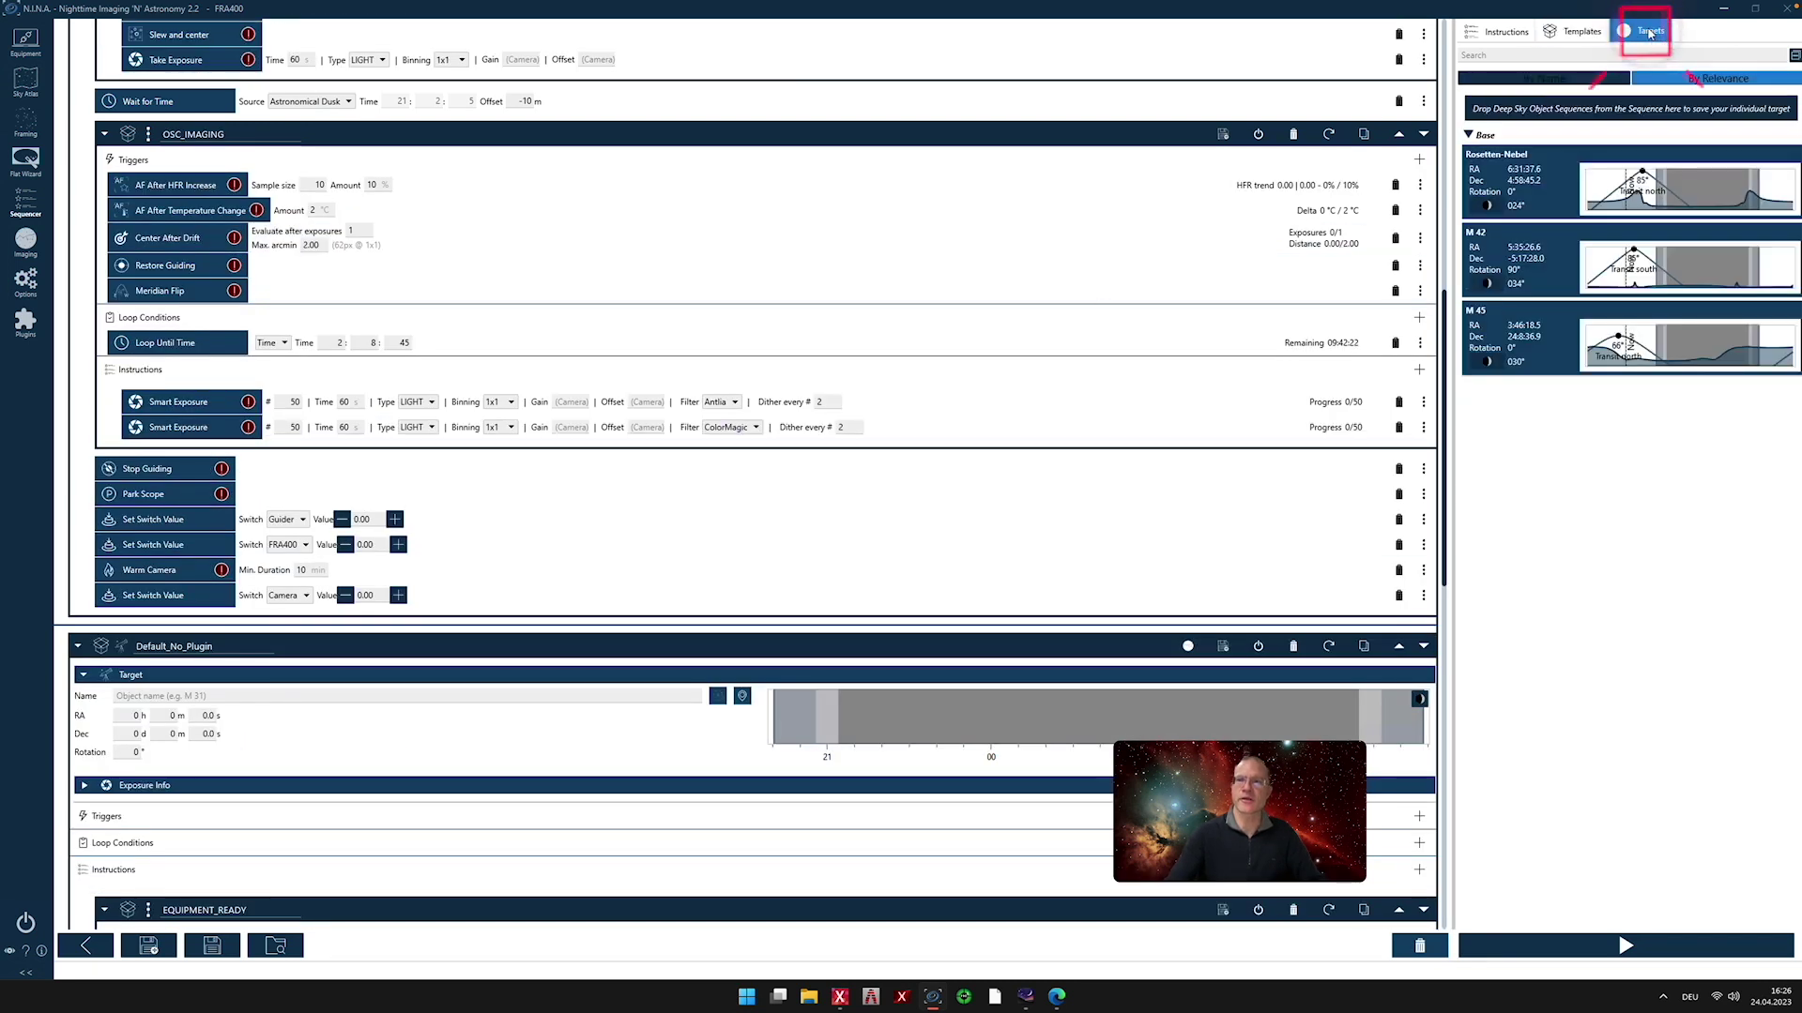
left_click_drag(1502, 258, 1284, 422)
left_click_drag(971, 638, 901, 739)
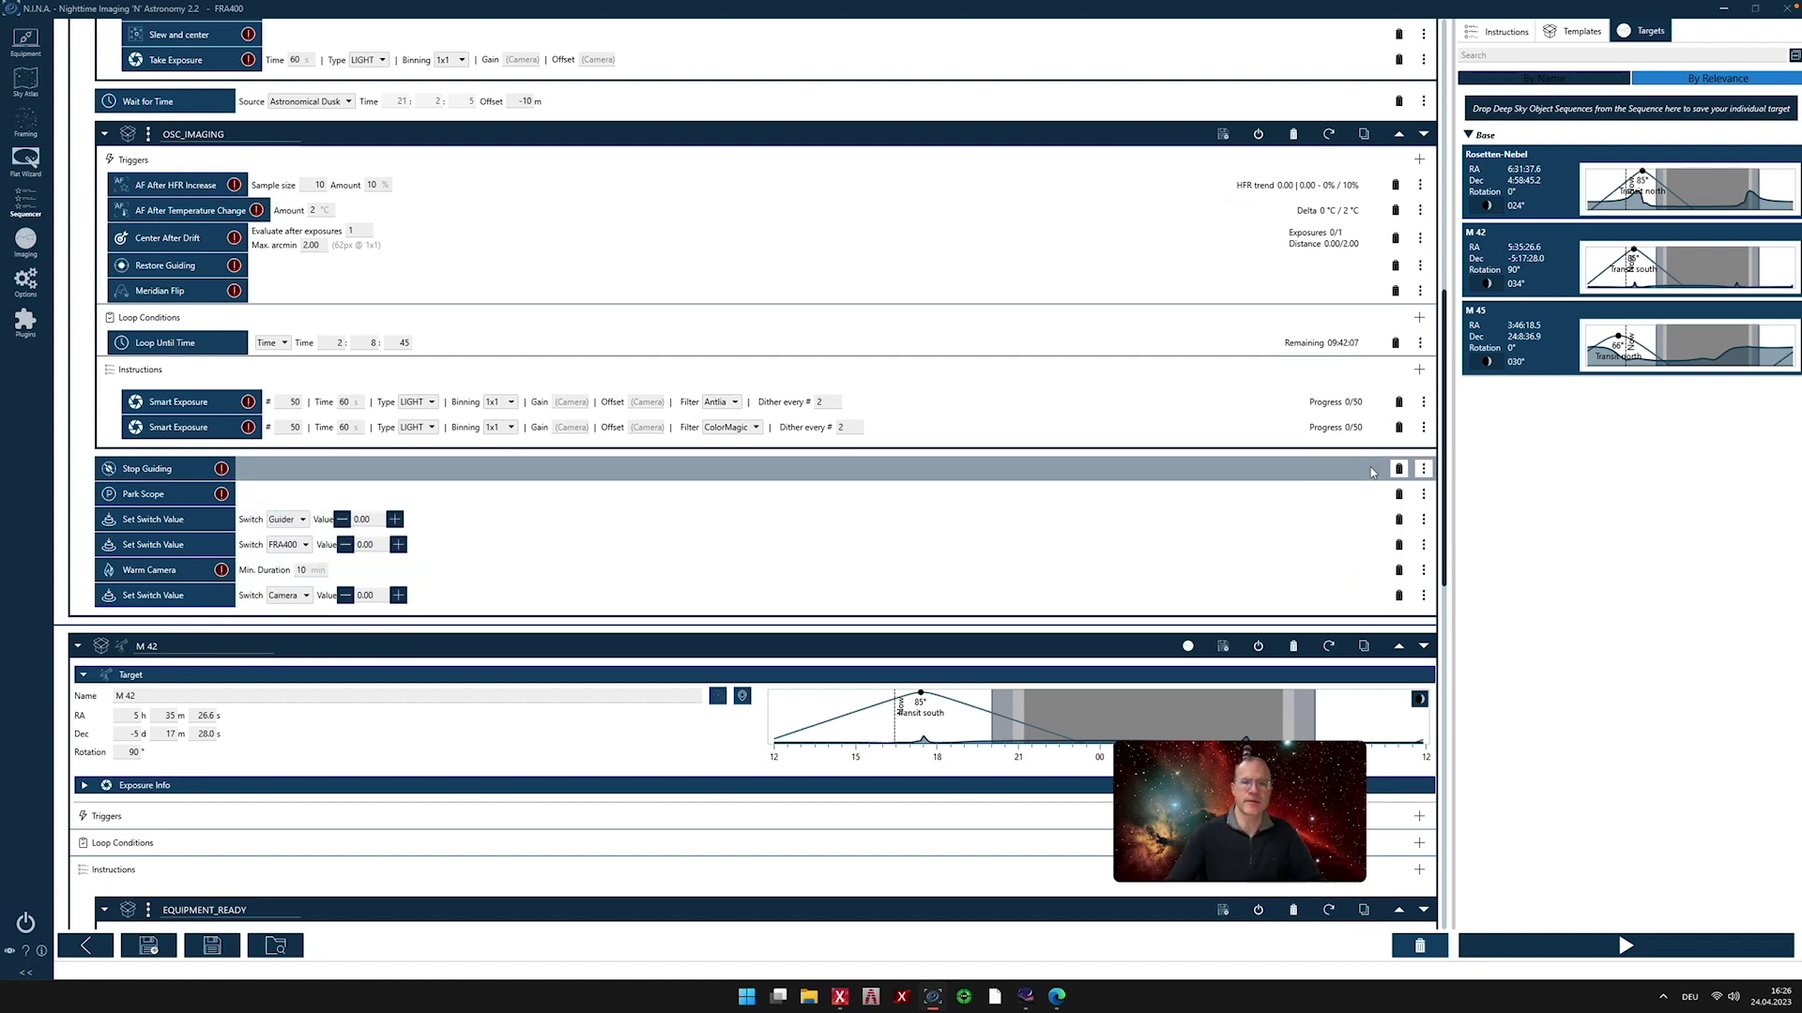
Delete the first block's closing Stop Guiding, Park Scope, Warm Camera and Set Switch Value steps
left_click(1400, 469)
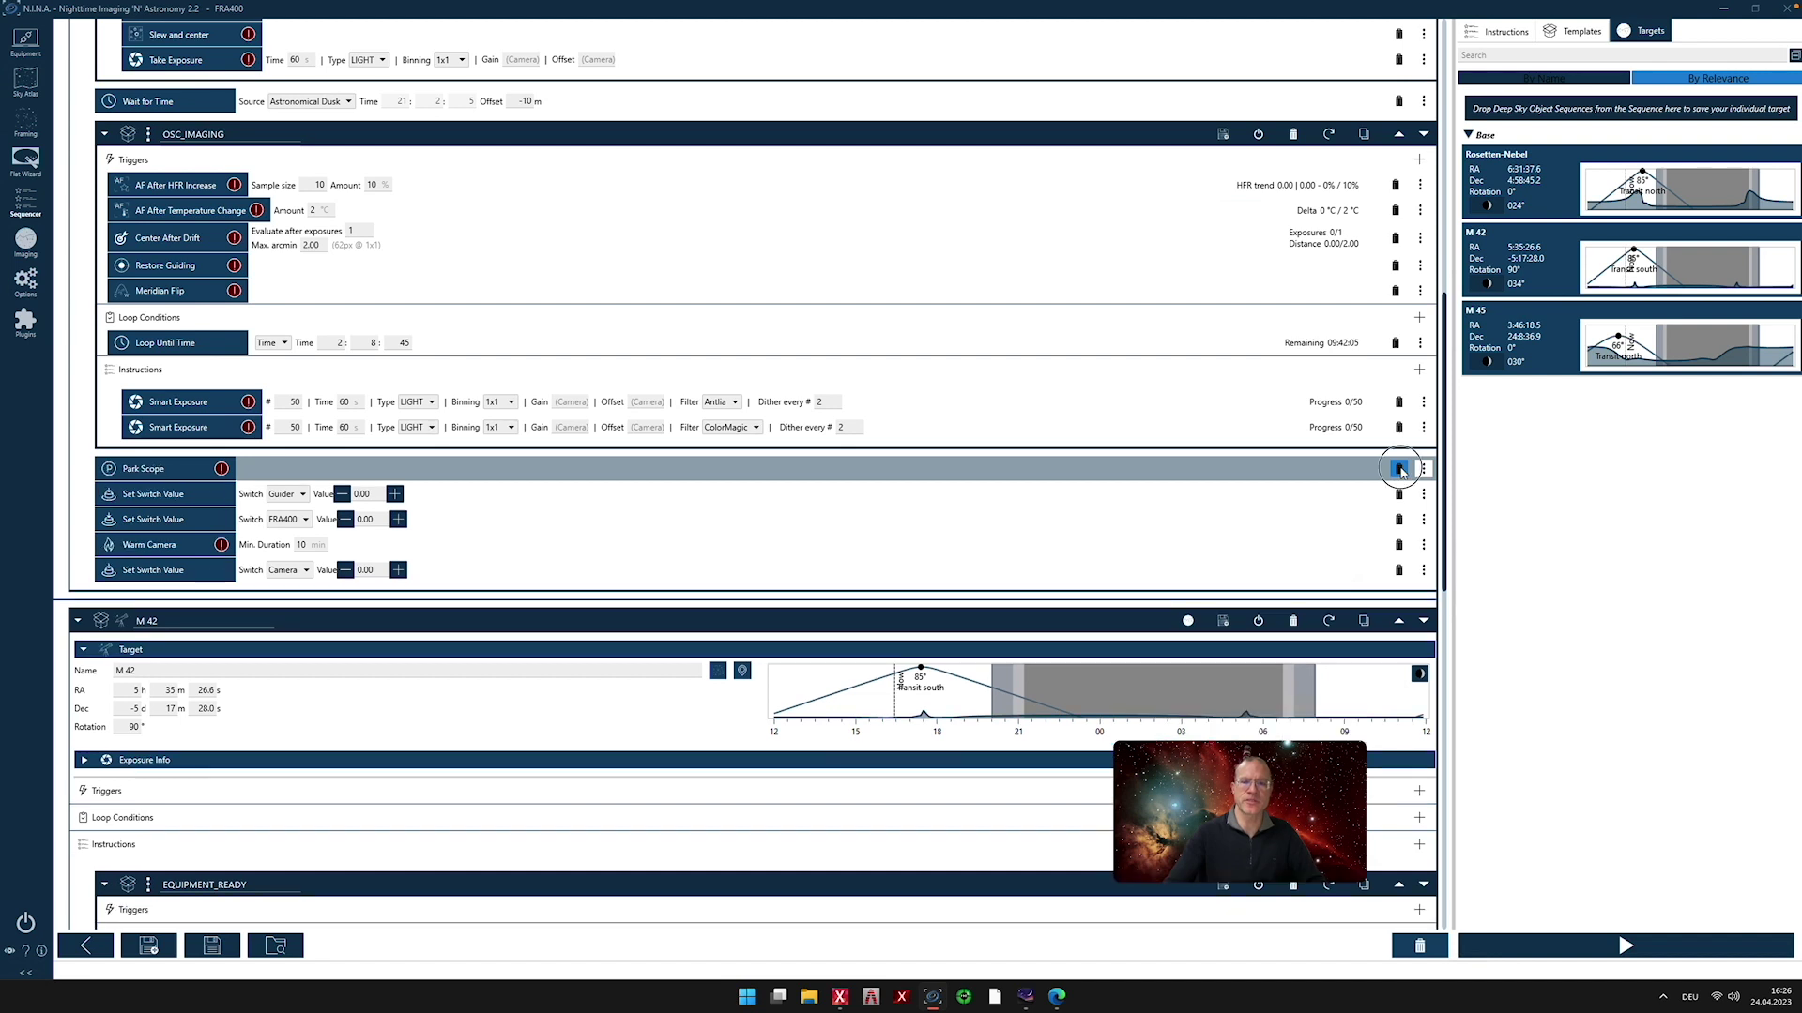
left_click(1400, 469)
left_click(1400, 469)
left_click(1399, 469)
left_click(1400, 470)
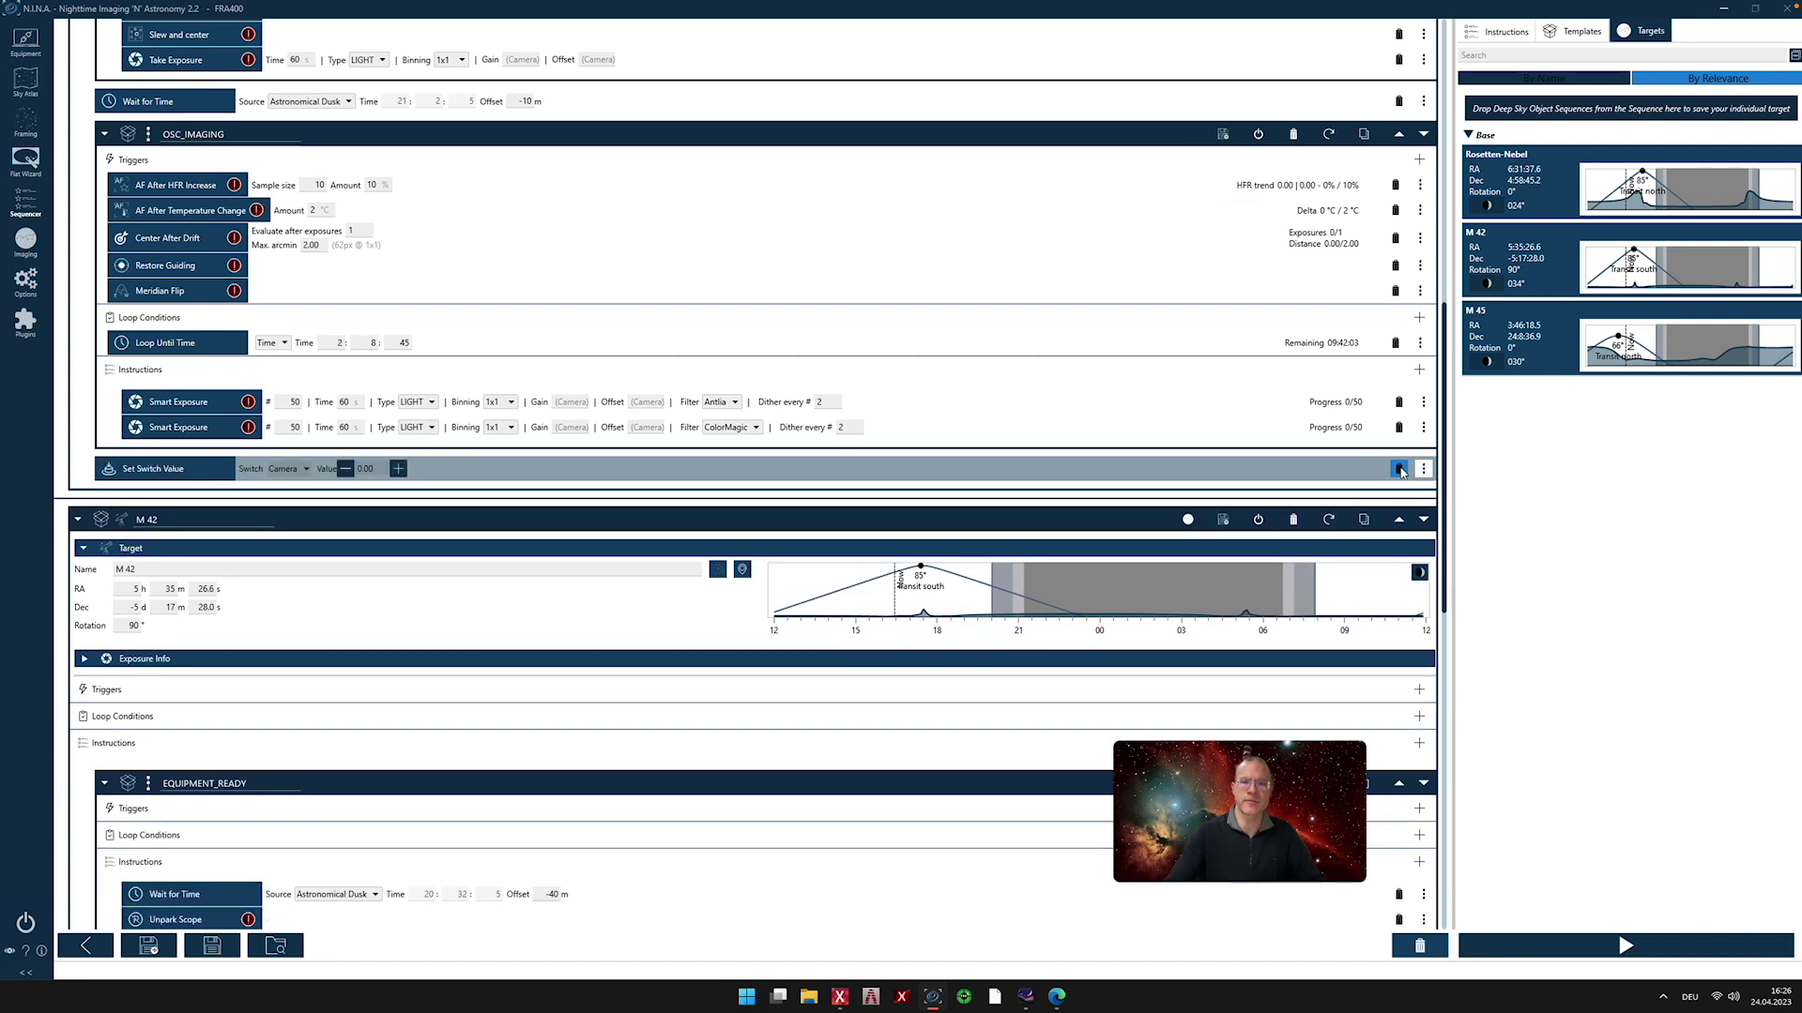
left_click(1400, 470)
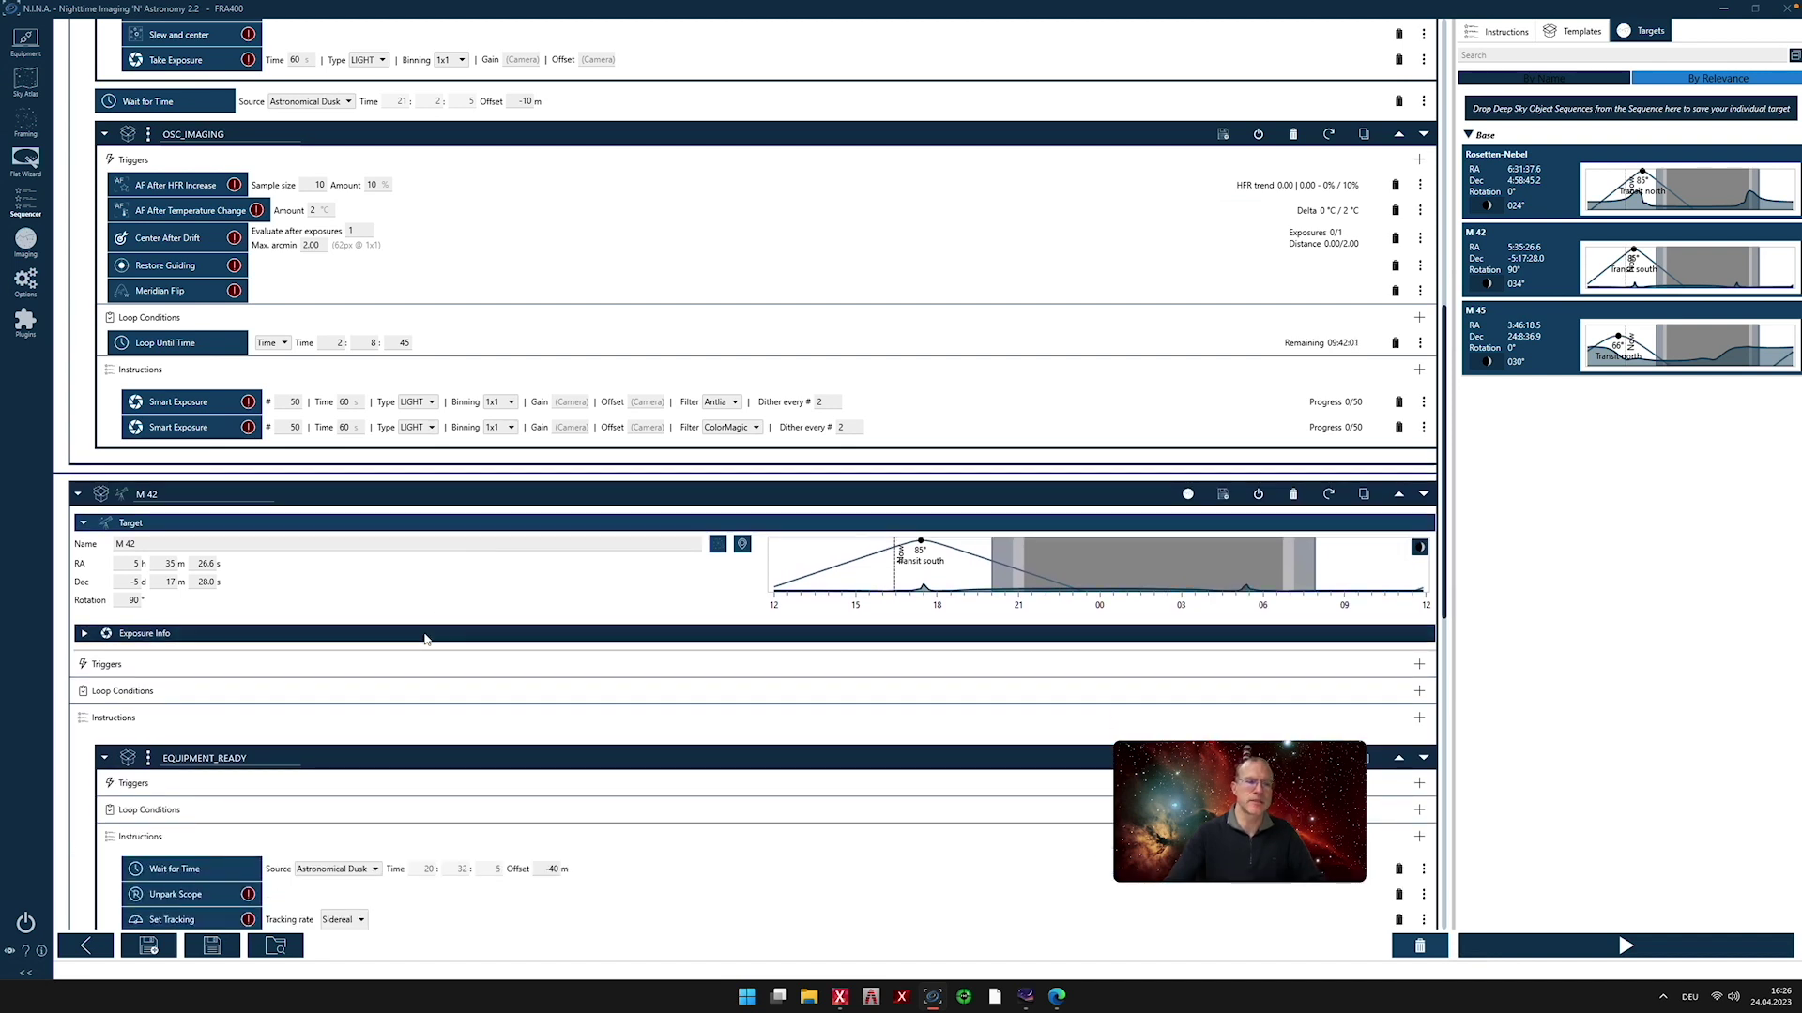
Remove all EQUIPMENT_READY instructions from the new block and the Wait for Time after it
scroll(353, 598, "down", 1)
scroll(352, 598, "down", 6)
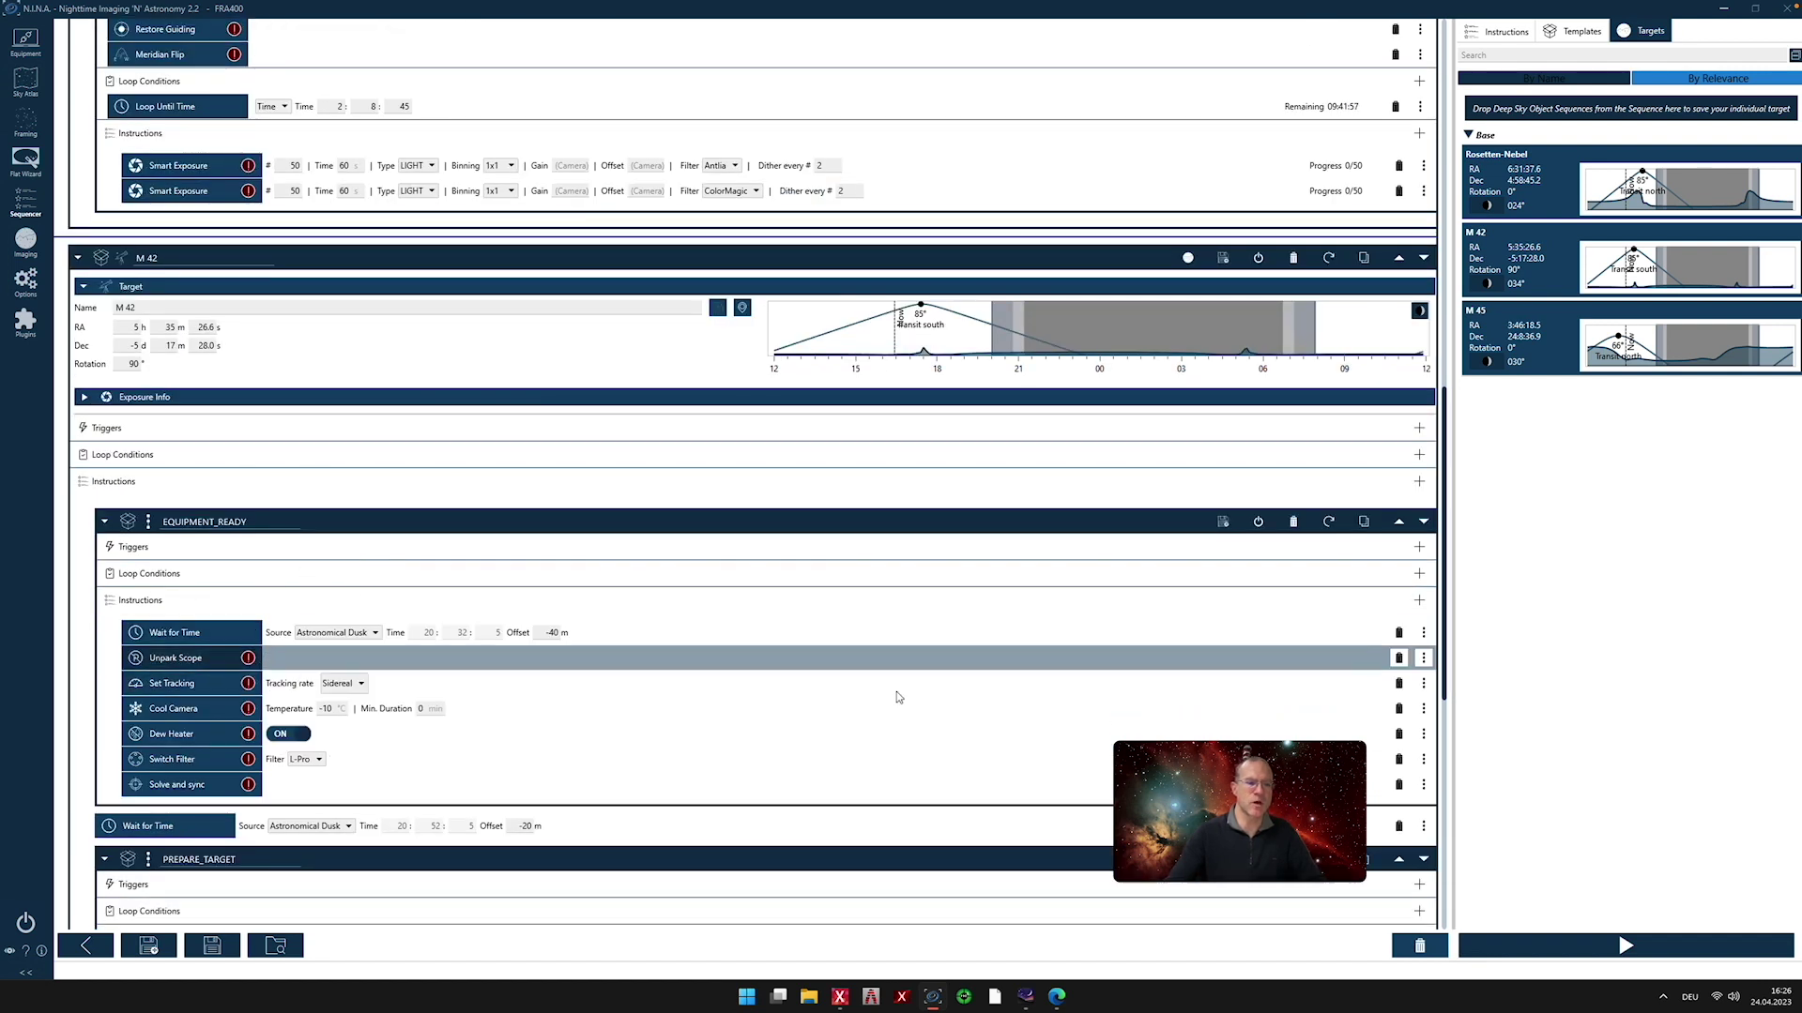
left_click(1399, 633)
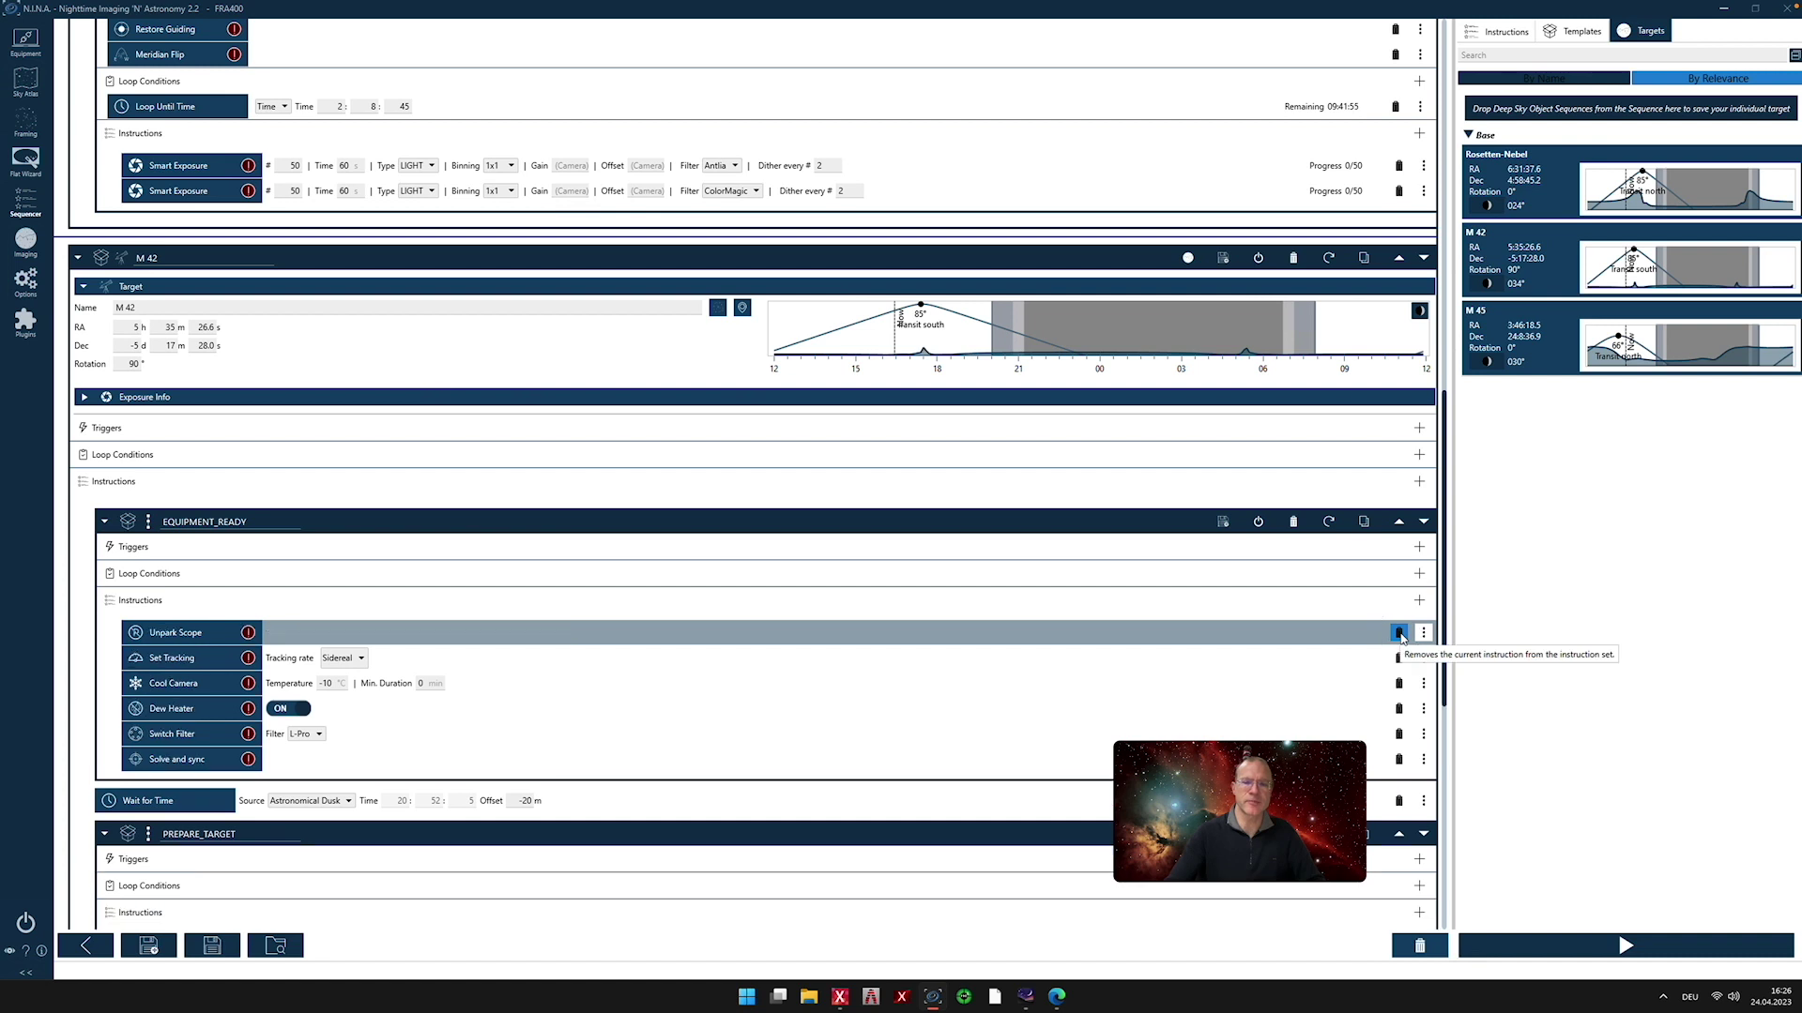
left_click(1399, 633)
left_click(1399, 634)
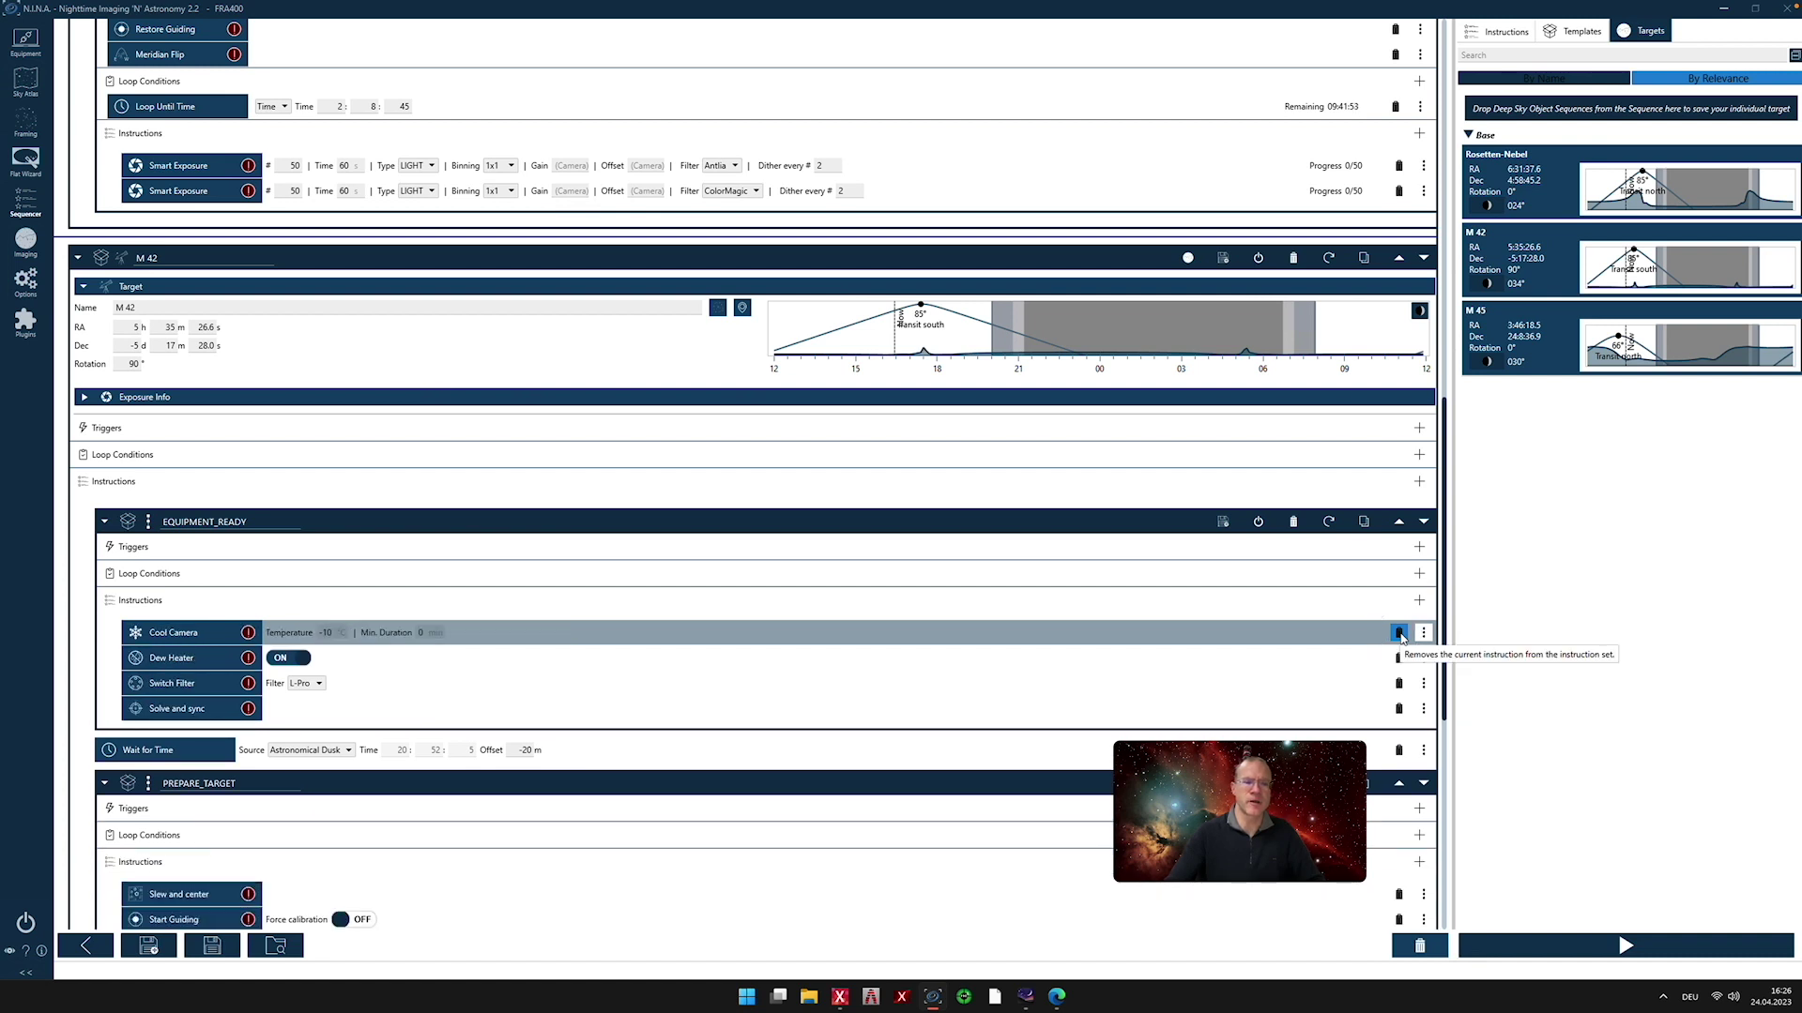
left_click(1399, 633)
left_click(1399, 633)
left_click(1399, 633)
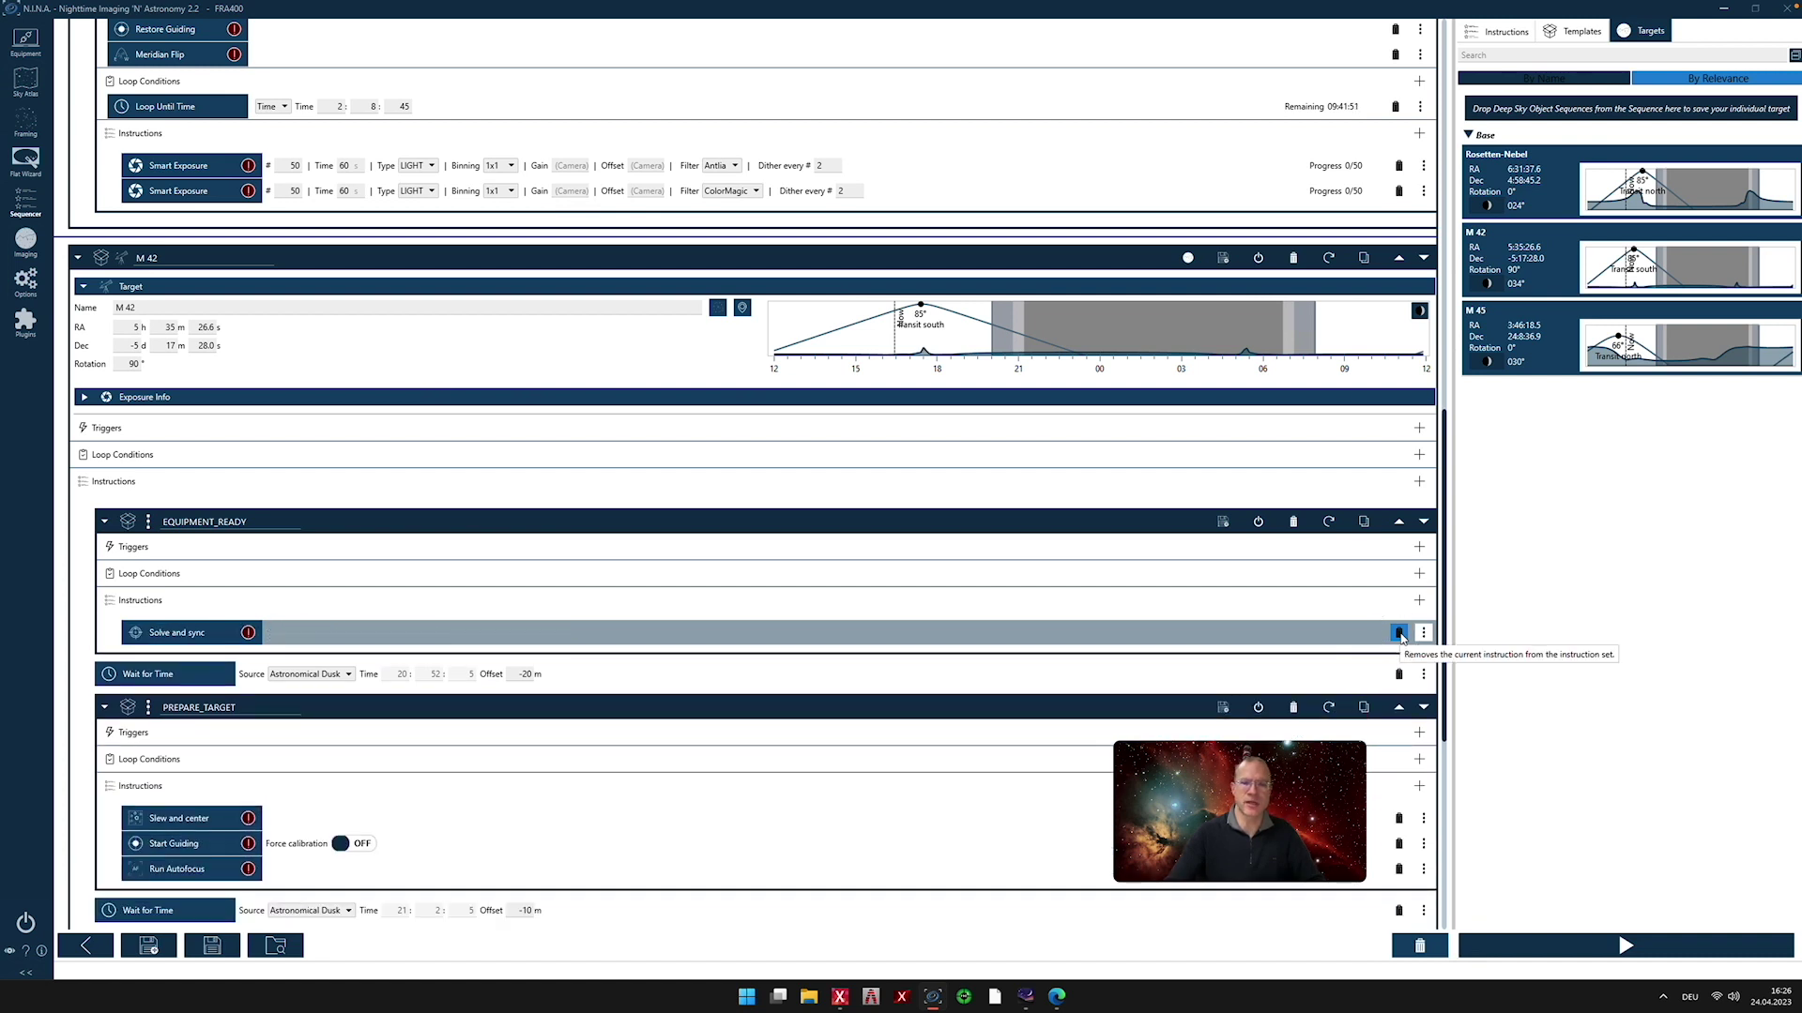
left_click(1399, 633)
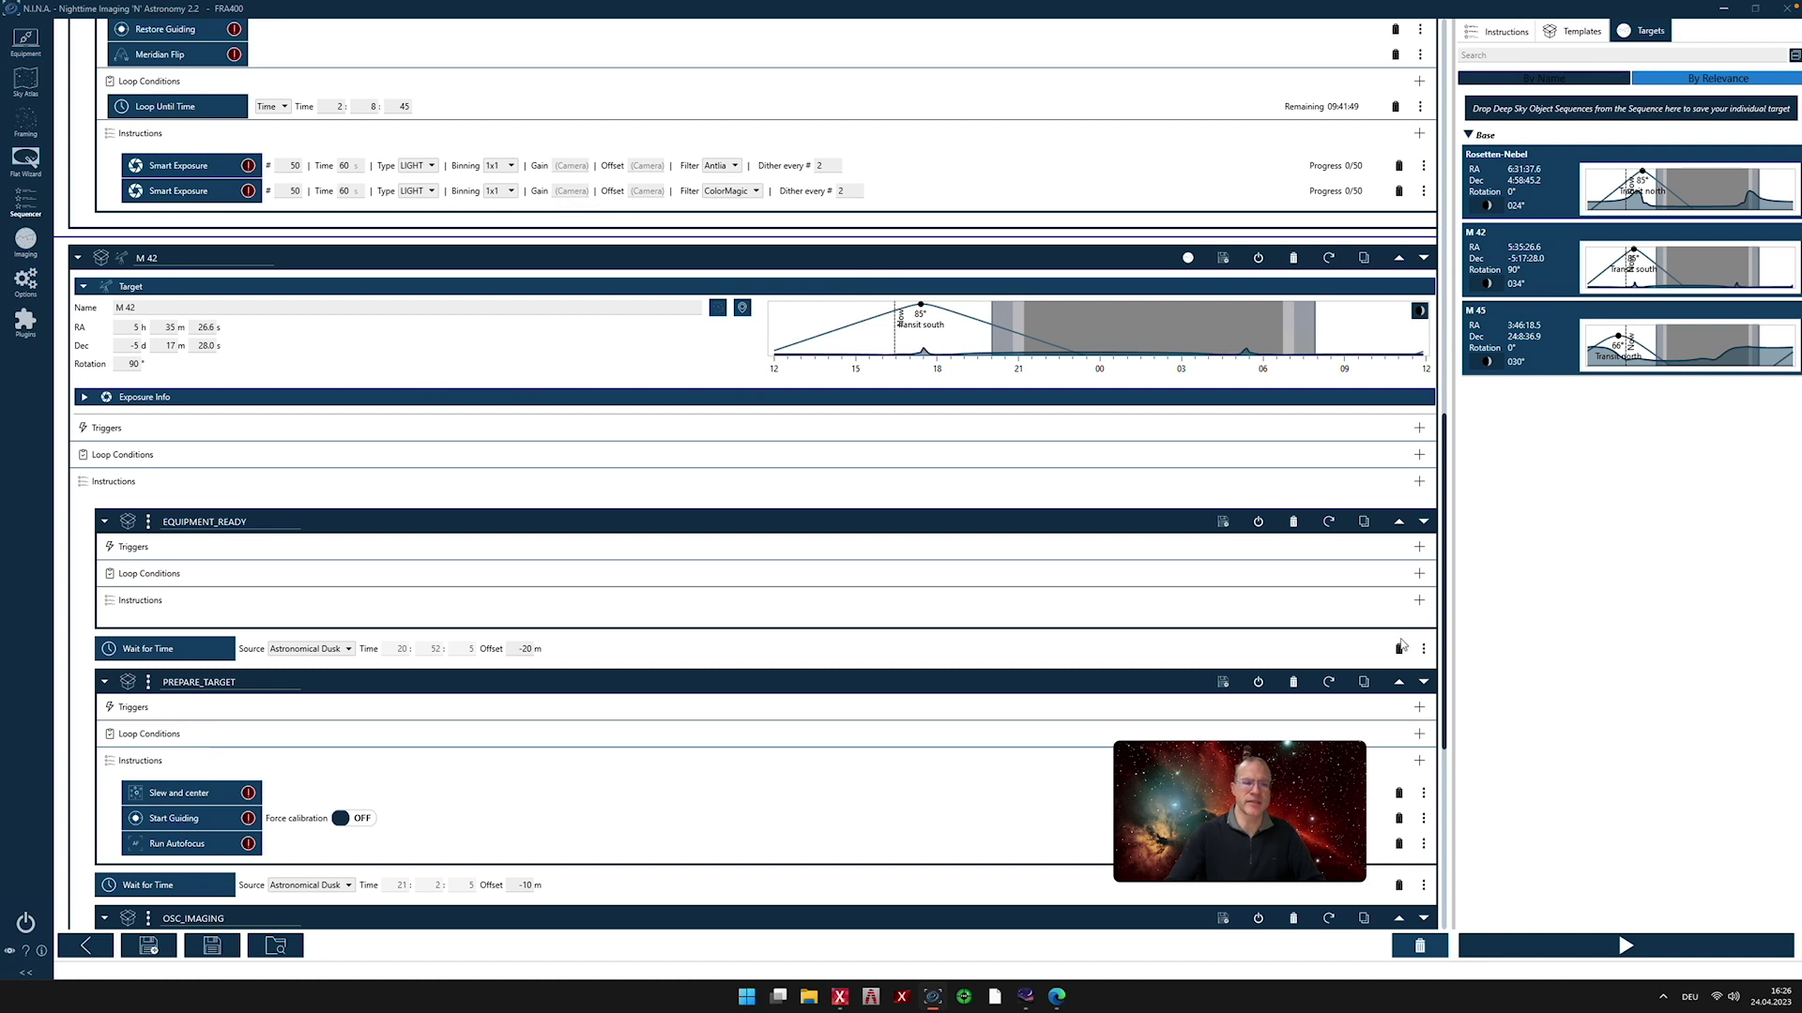
left_click(1399, 647)
scroll(872, 527, "up", 8)
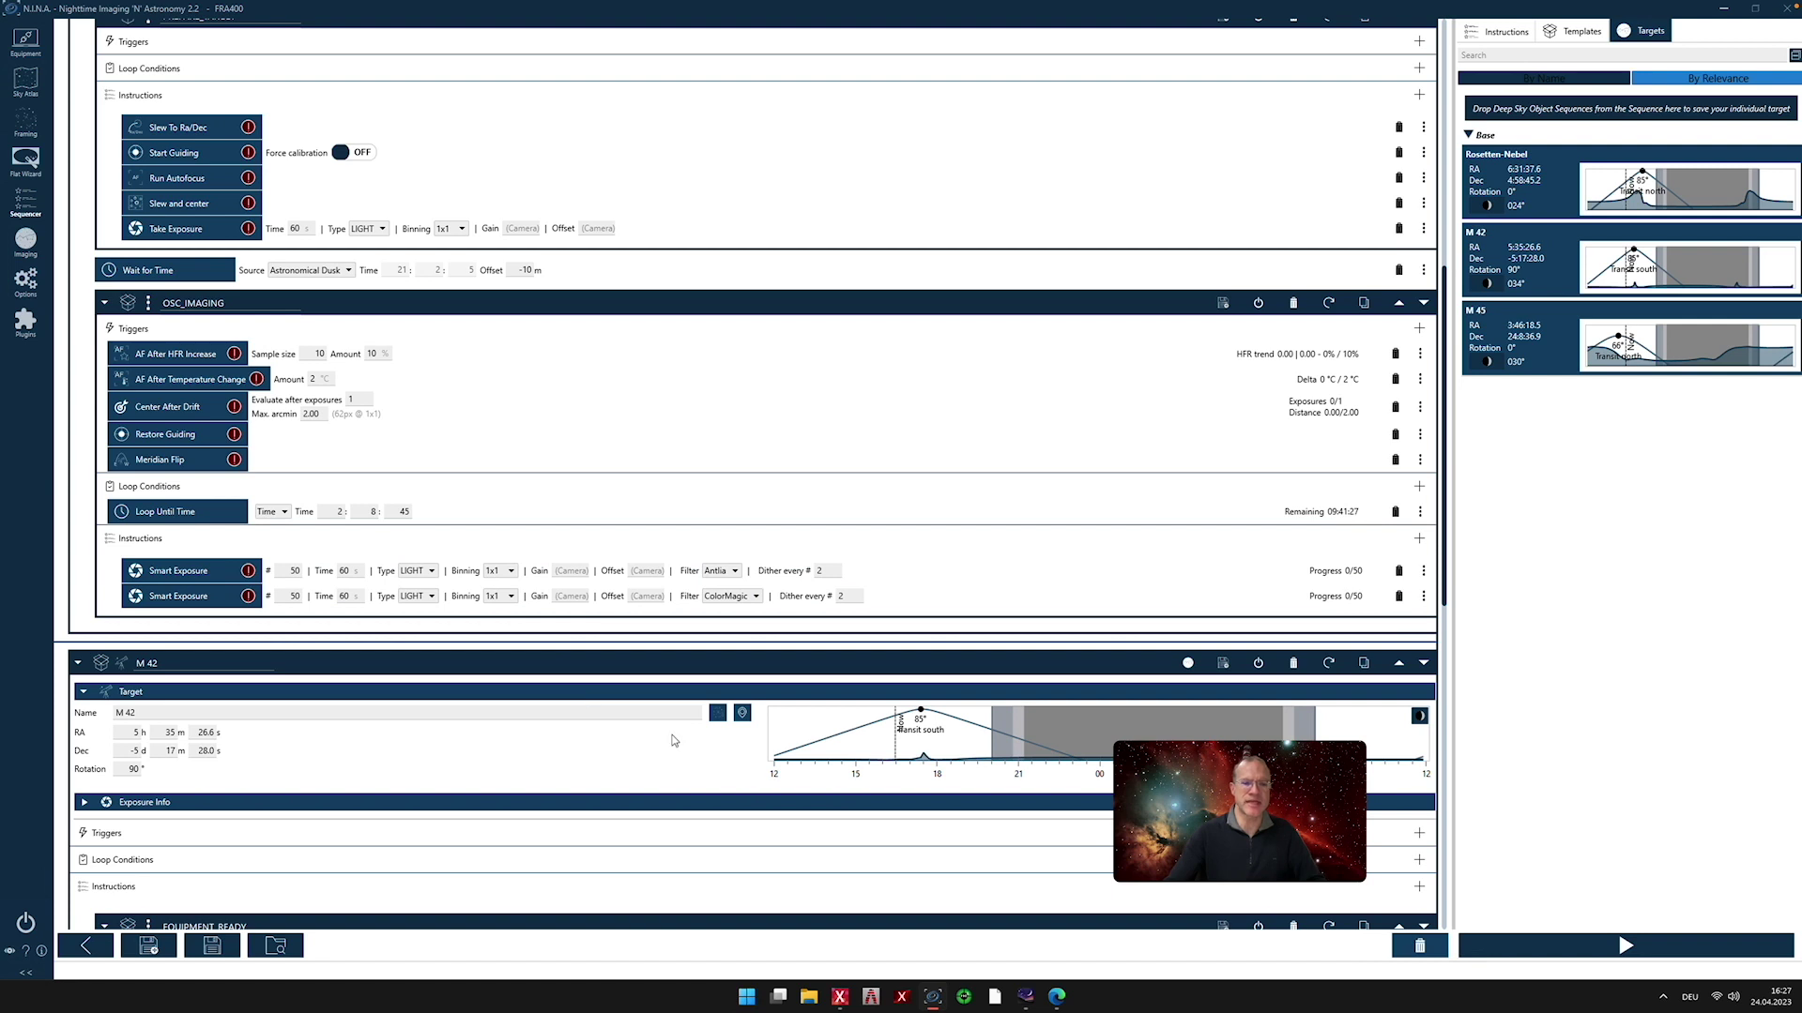
scroll(736, 615, "down", 7)
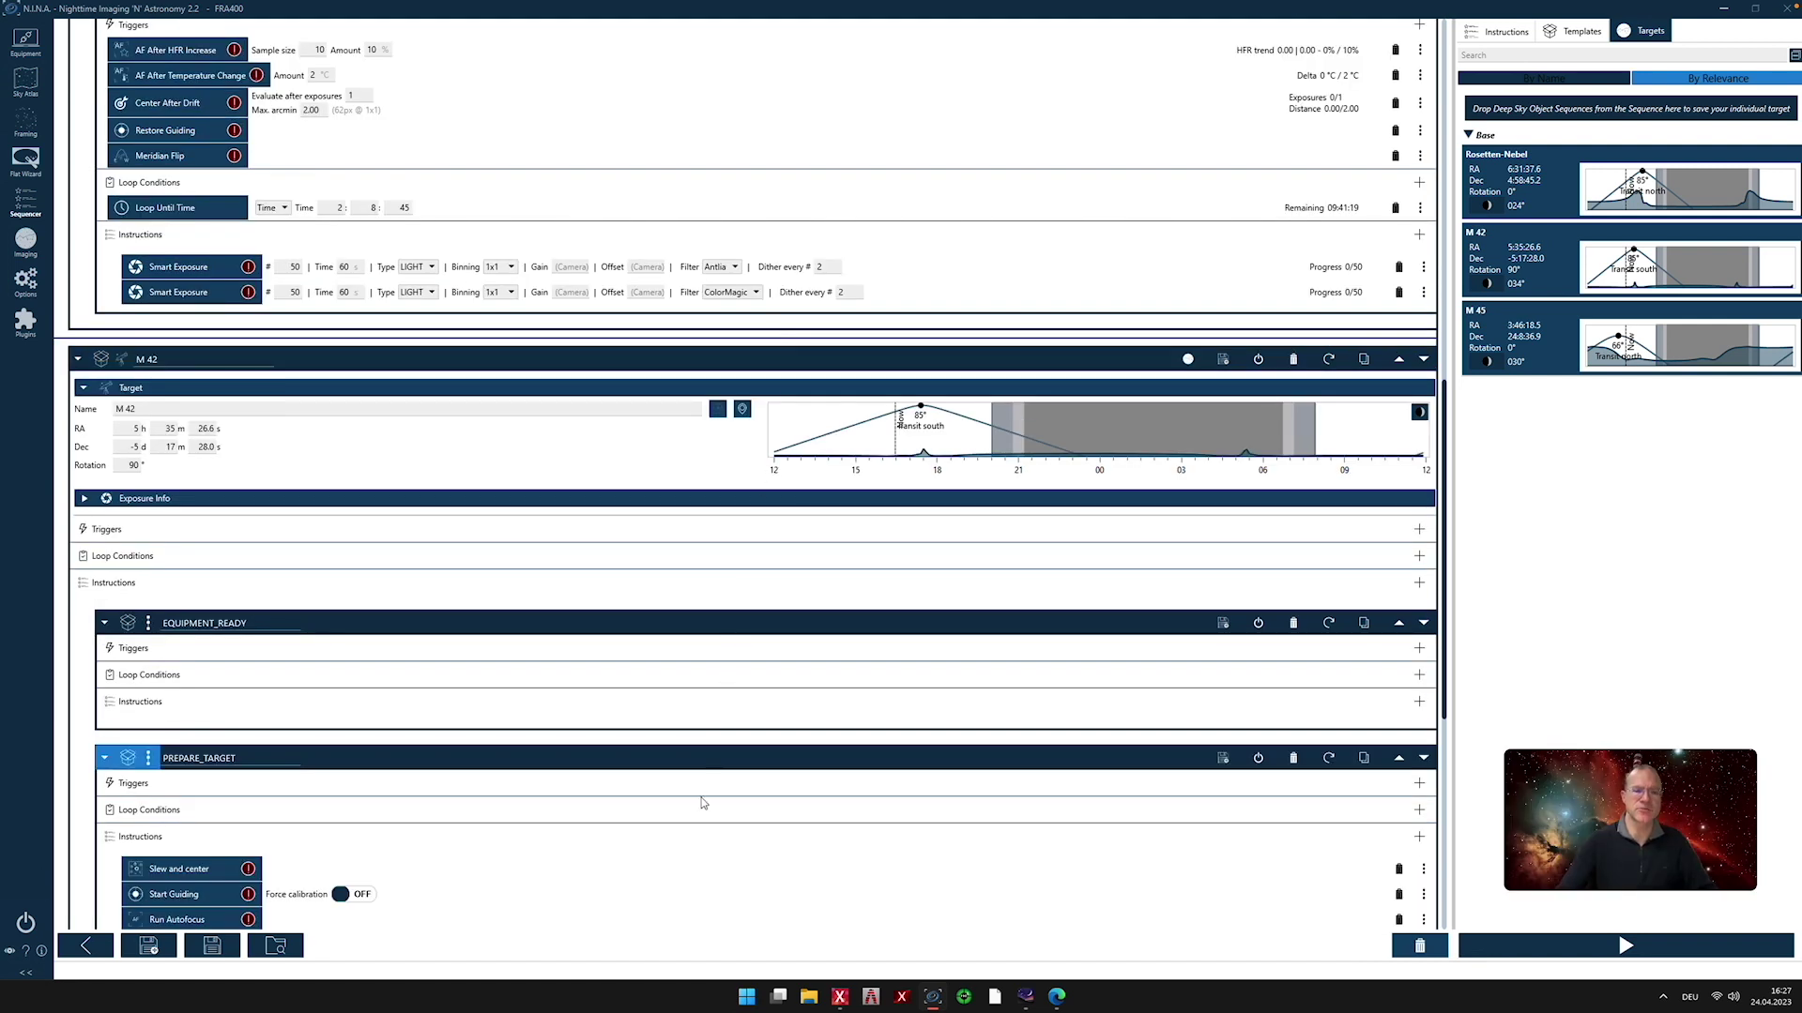